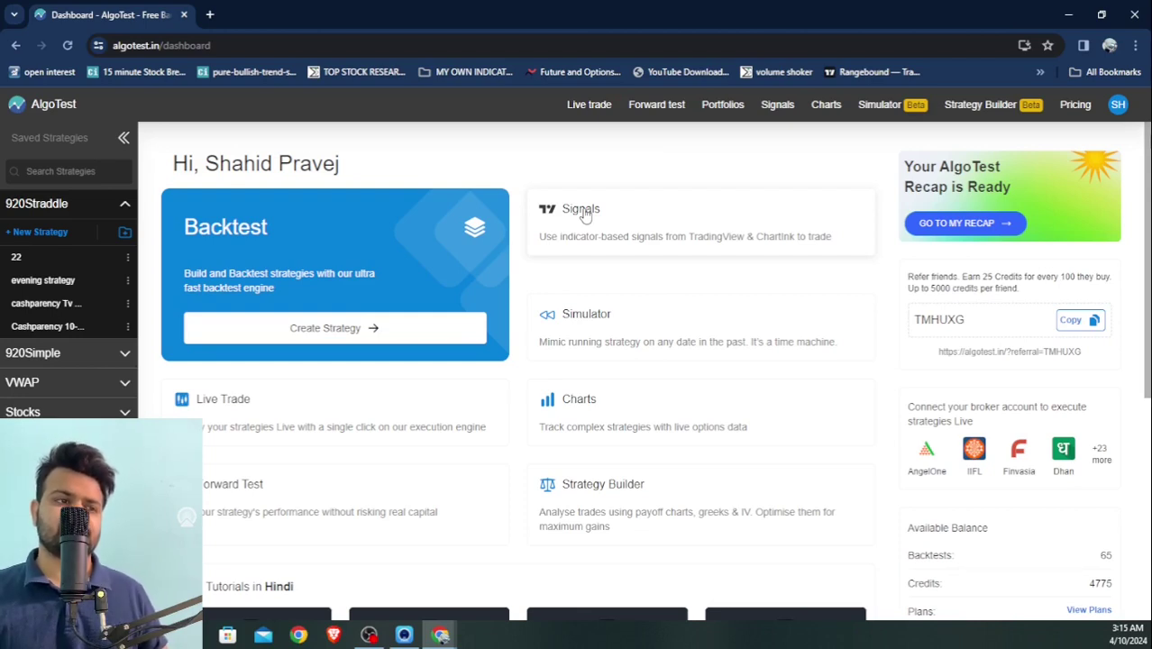
Open the saved strategy Cashparency 10-04-2024 and keep Banknifty as the selected index.
left_click(90, 334)
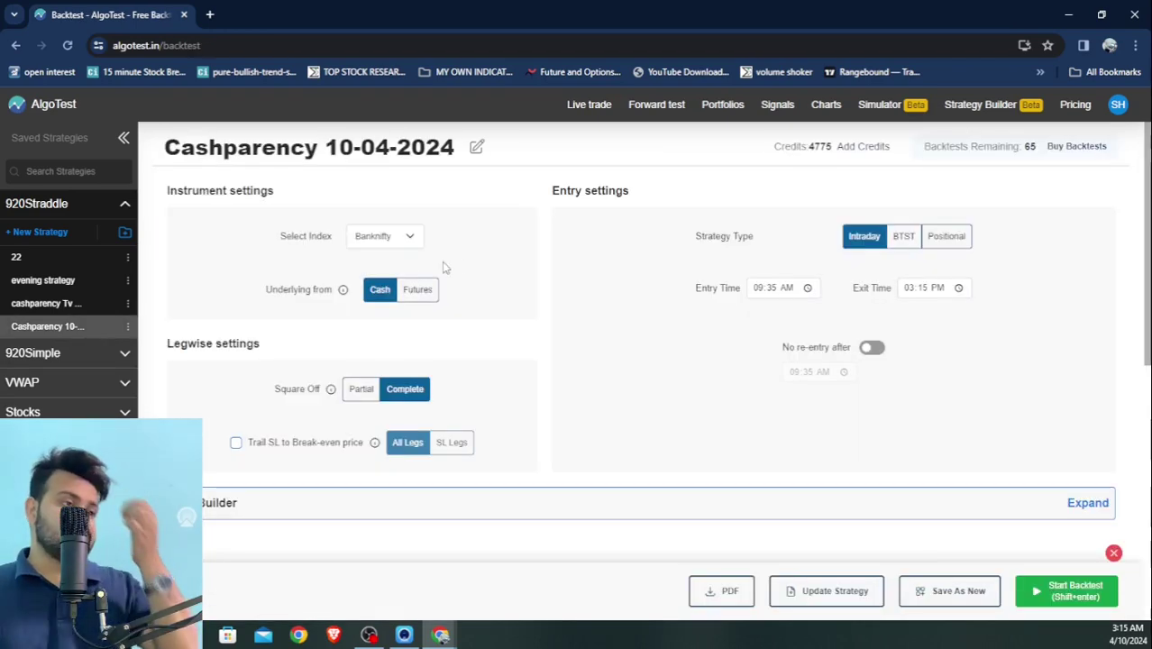
left_click(374, 238)
left_click(377, 265)
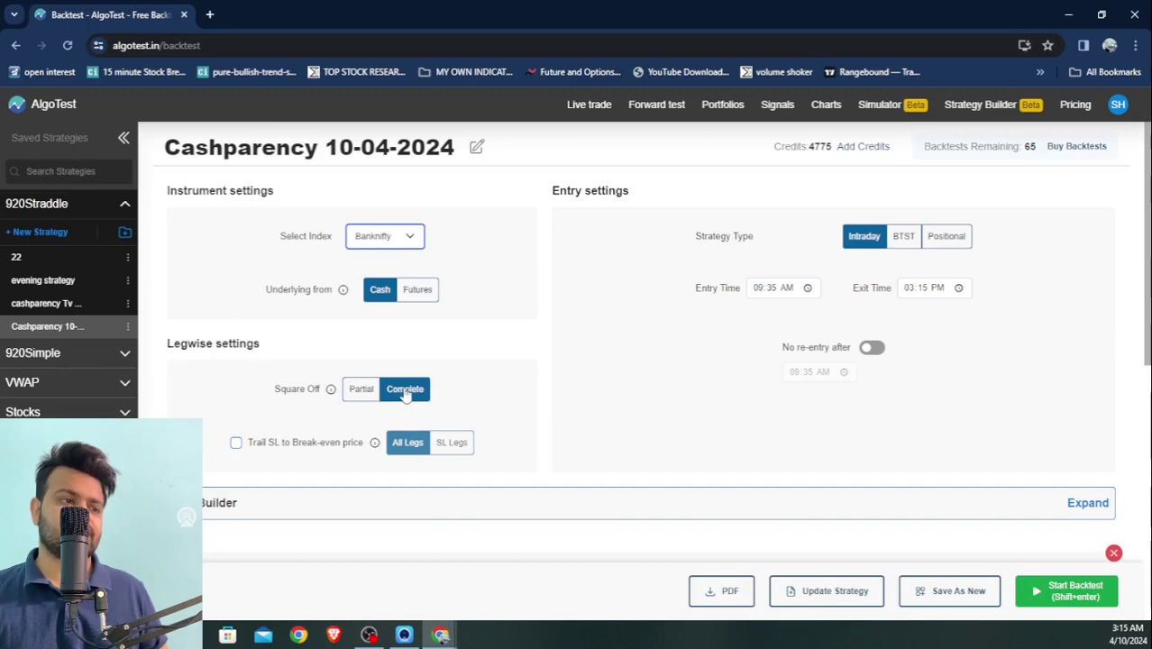
Examine the strategy's leg settings, including lots, position, option type, expiry and strike criteria.
scroll(691, 316, "down", 4)
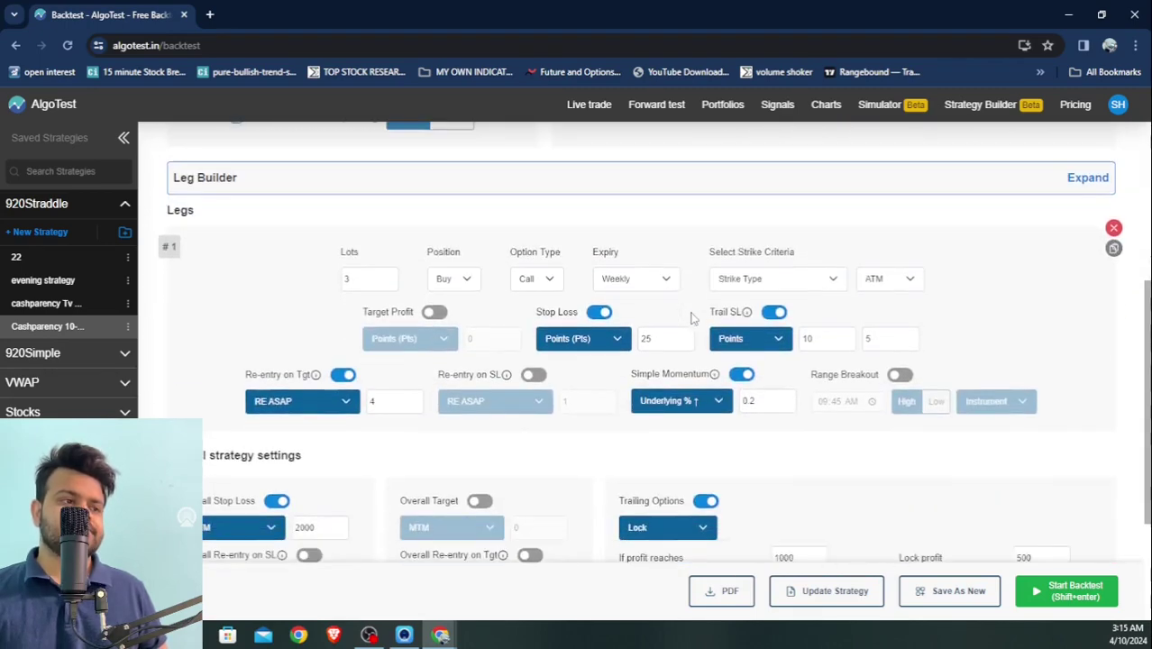
scroll(691, 316, "down", 3)
scroll(685, 319, "up", 3)
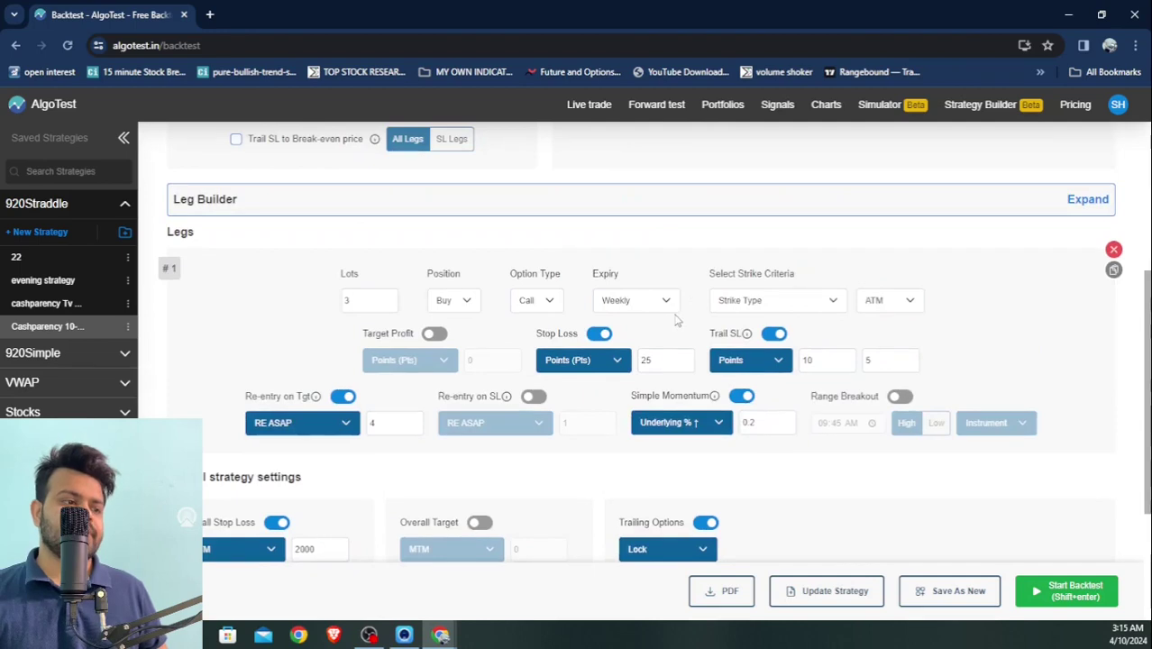
scroll(676, 320, "down", 1)
double_click(367, 228)
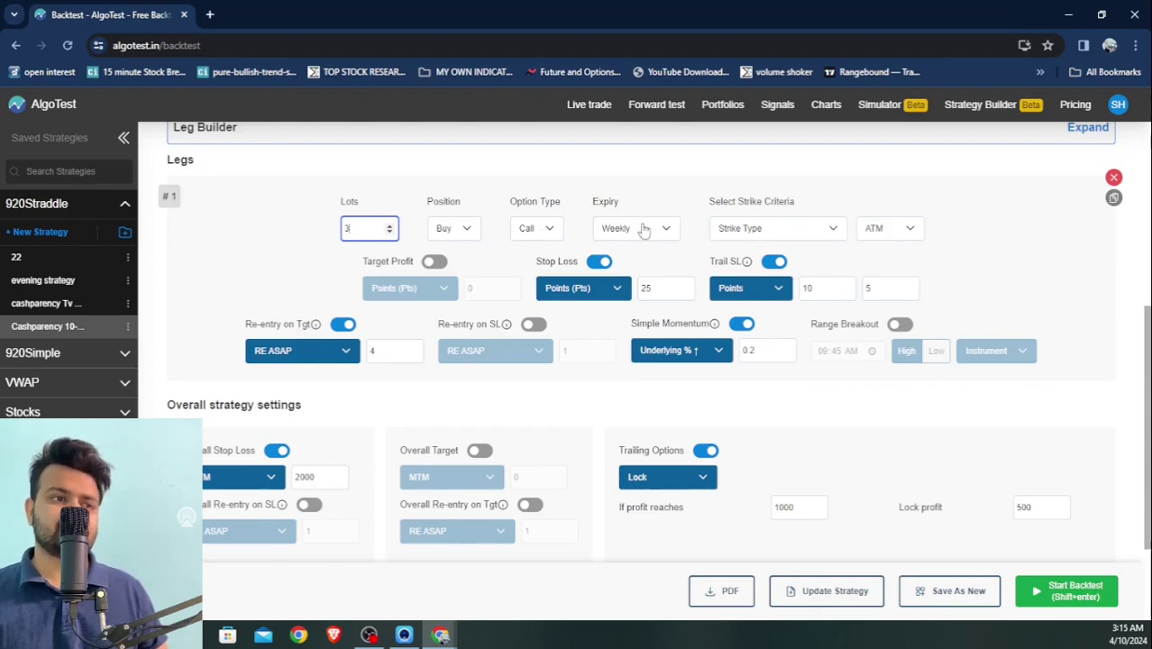
left_click(807, 236)
left_click(811, 244)
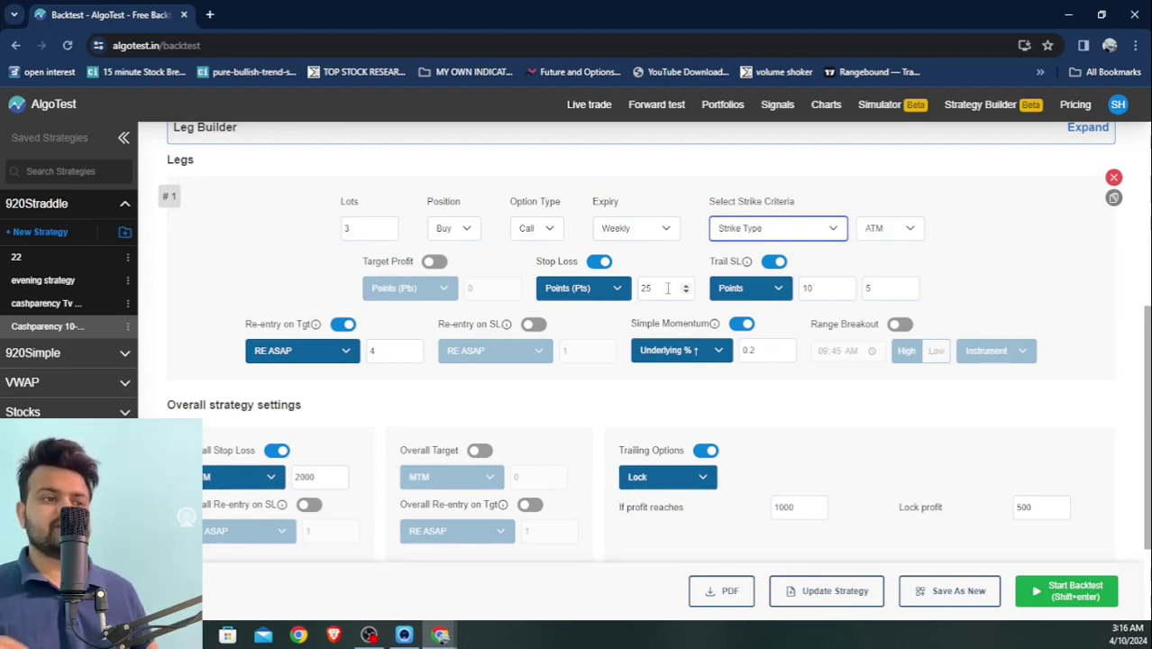
Examine the leg's stop-loss and simple momentum type options and the overall strategy settings.
left_click(580, 292)
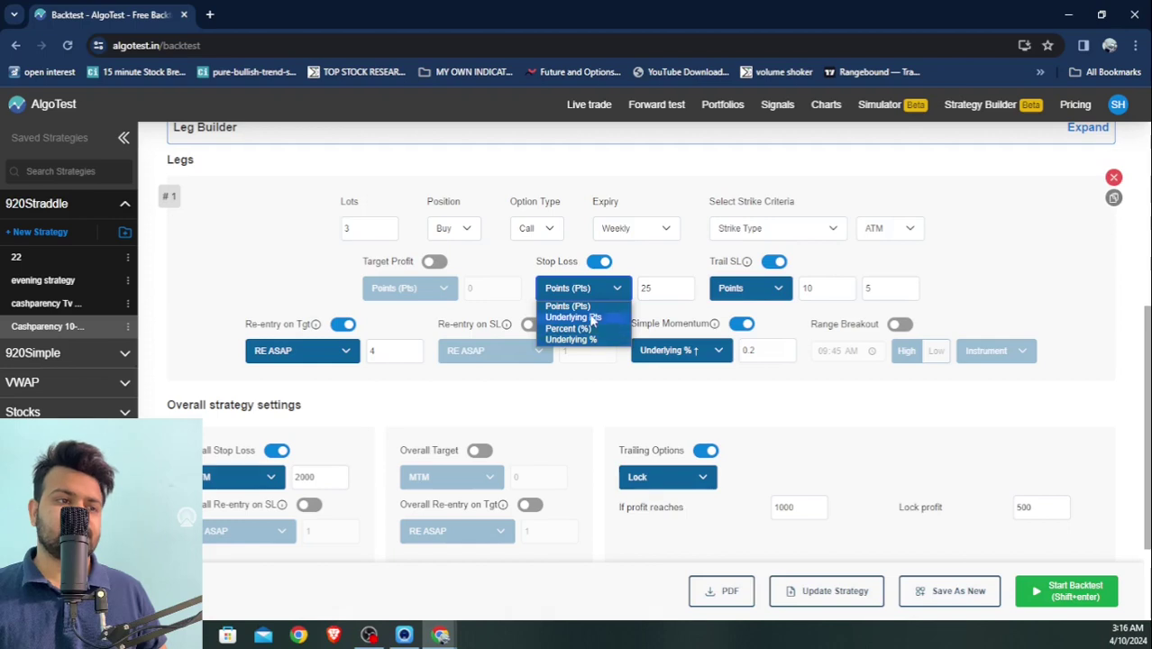
left_click(593, 307)
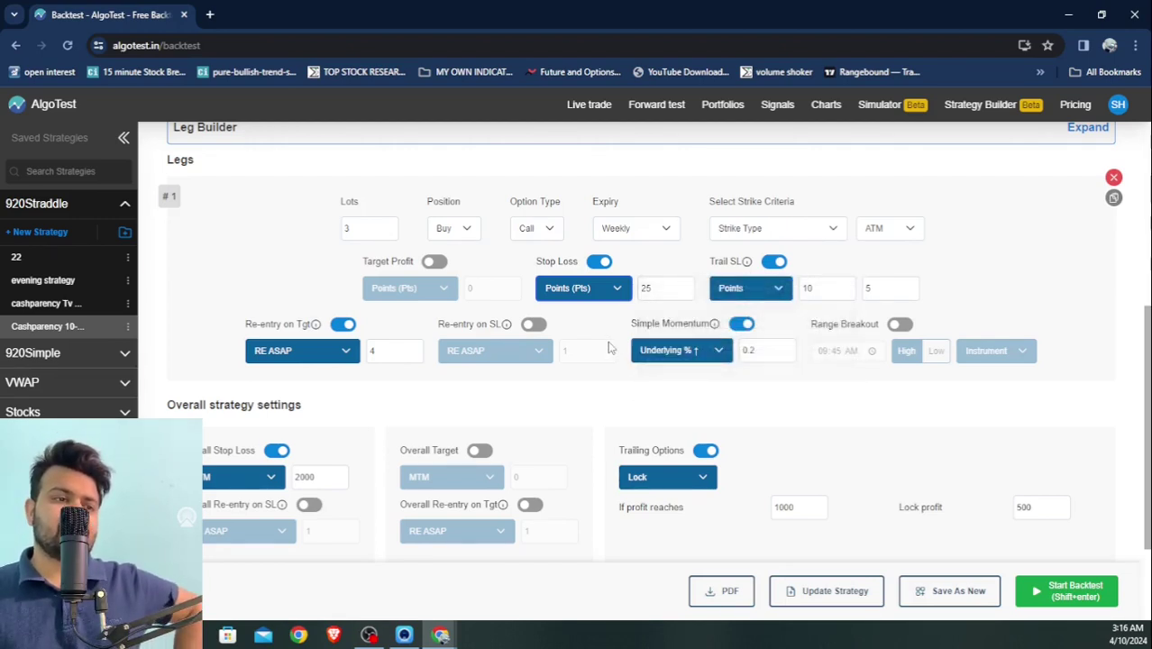
left_click(718, 353)
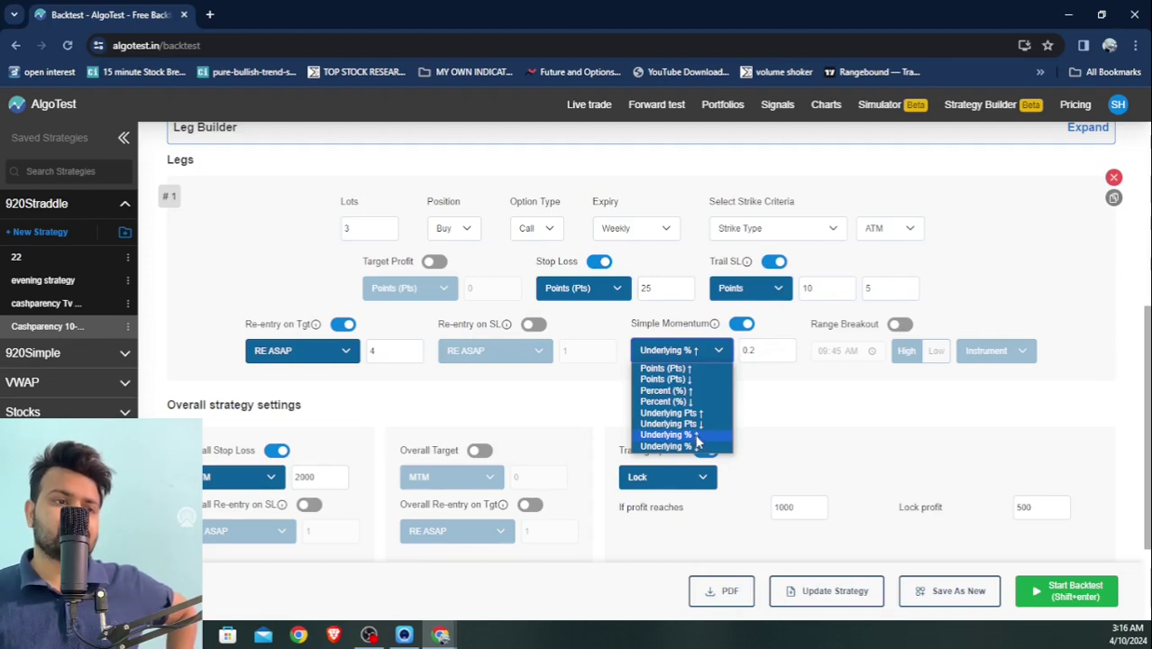
left_click(791, 409)
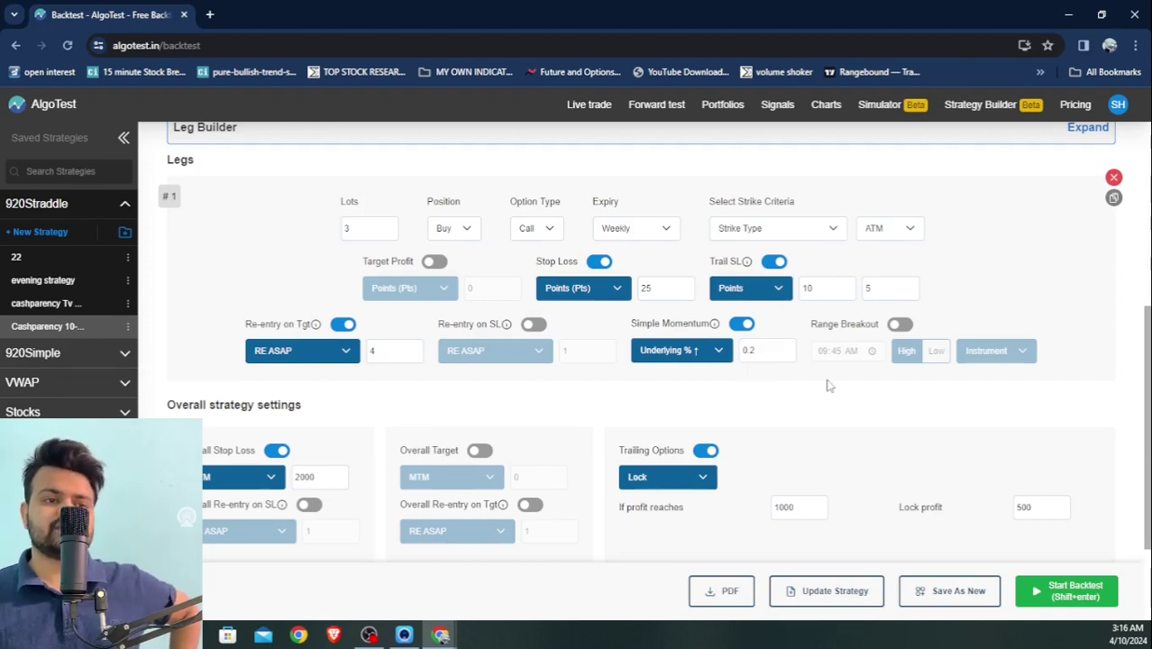
scroll(828, 384, "down", 1)
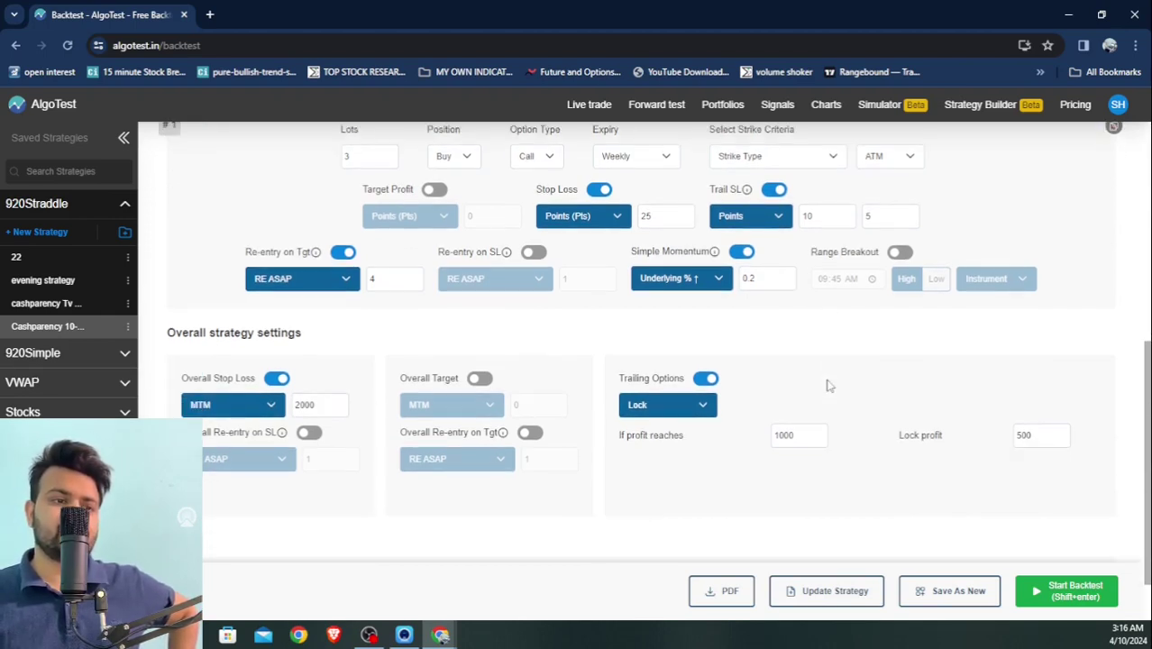
scroll(279, 367, "down", 1)
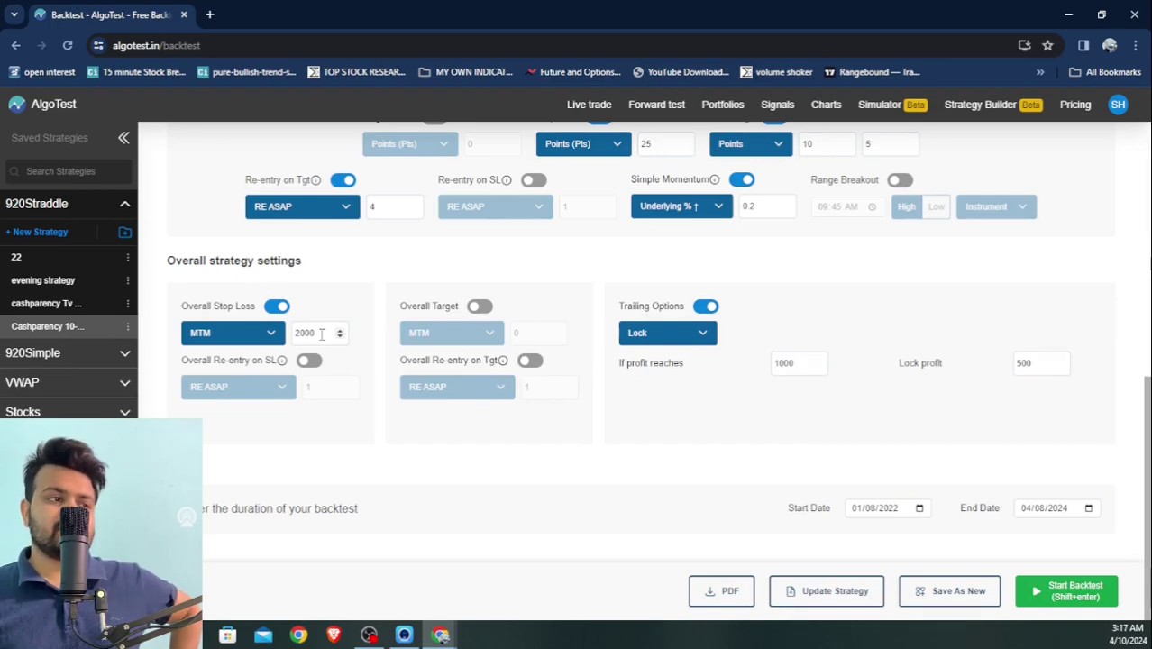
scroll(398, 320, "up", 5)
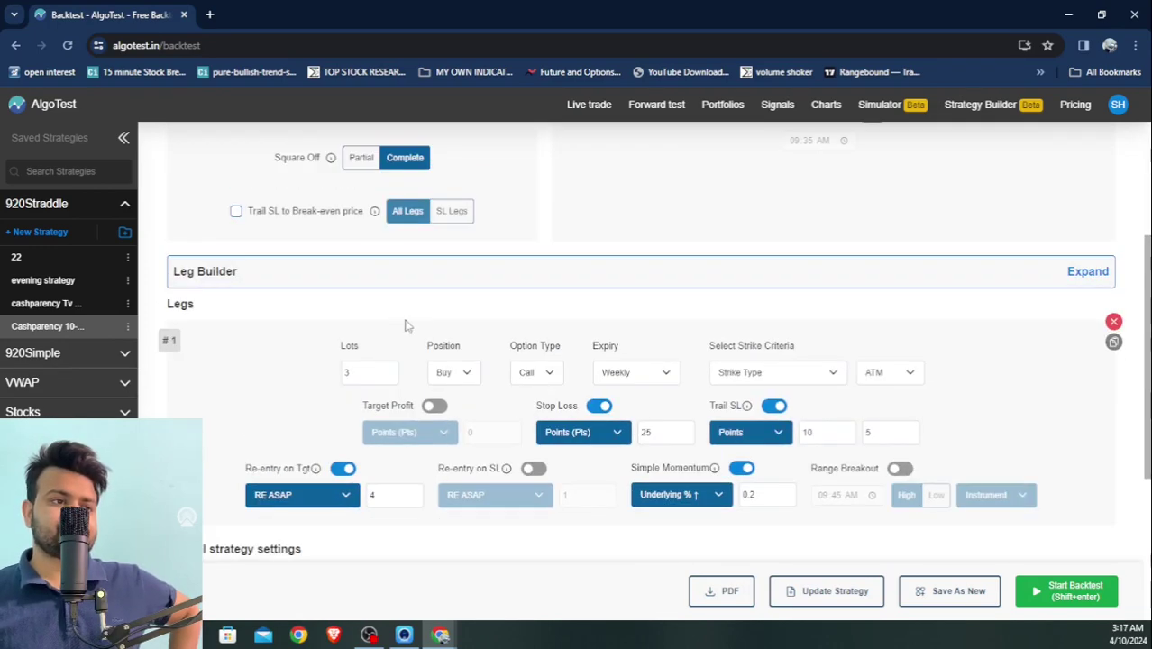
Try enabling Re-entry on SL for the leg, then disable it again.
scroll(541, 329, "down", 3)
left_click(533, 323)
left_click(605, 350)
left_click(533, 324)
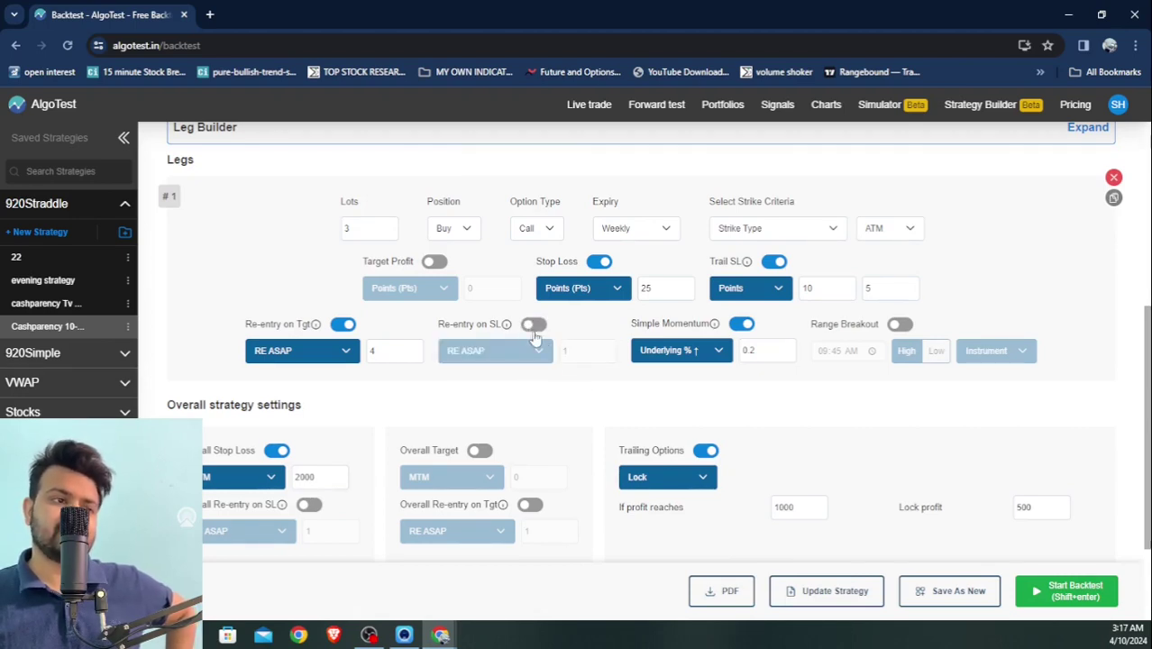
Check the backtest duration dates and start the backtest for the loaded strategy.
scroll(605, 360, "down", 2)
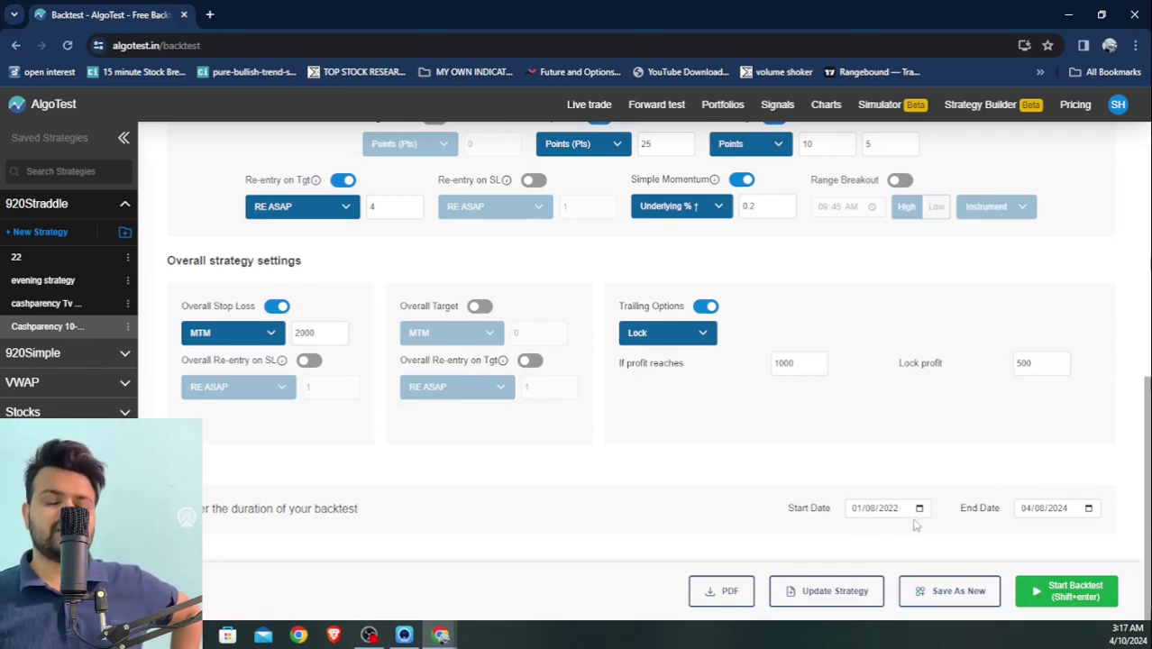
left_click(1050, 588)
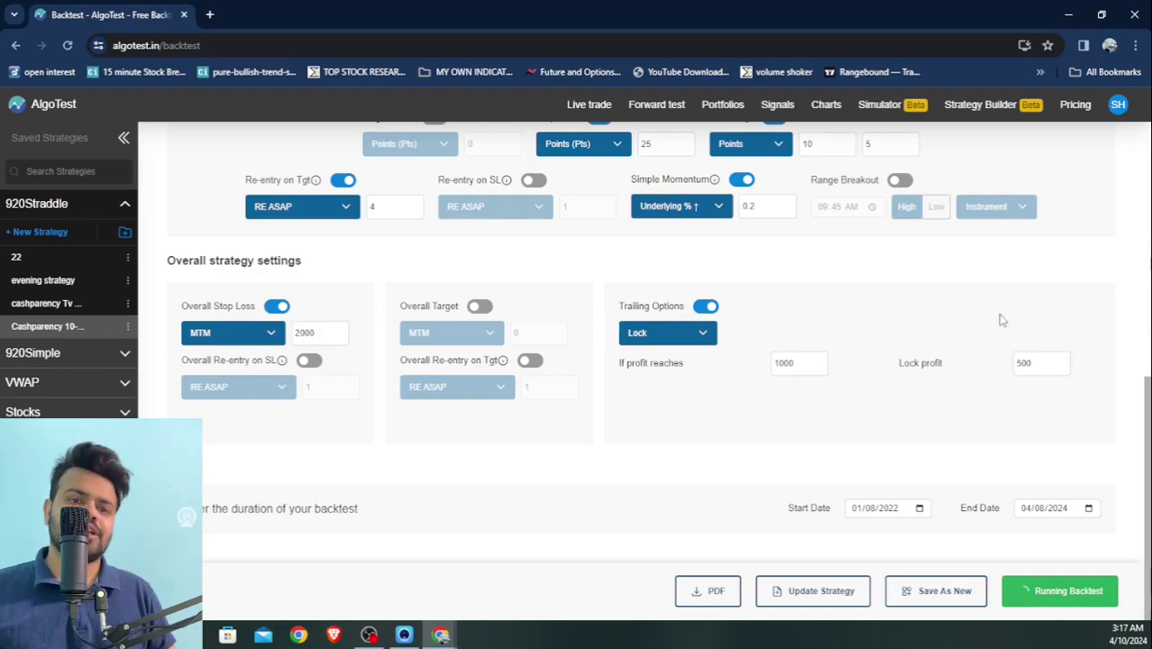
scroll(974, 315, "up", 10)
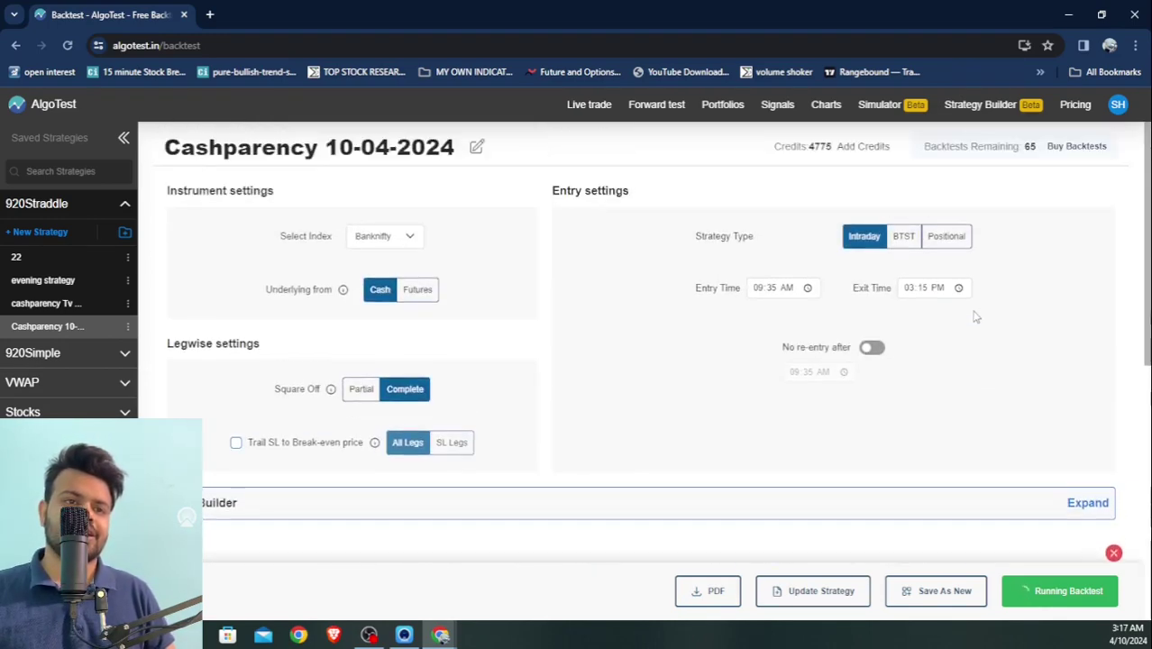
scroll(975, 315, "down", 10)
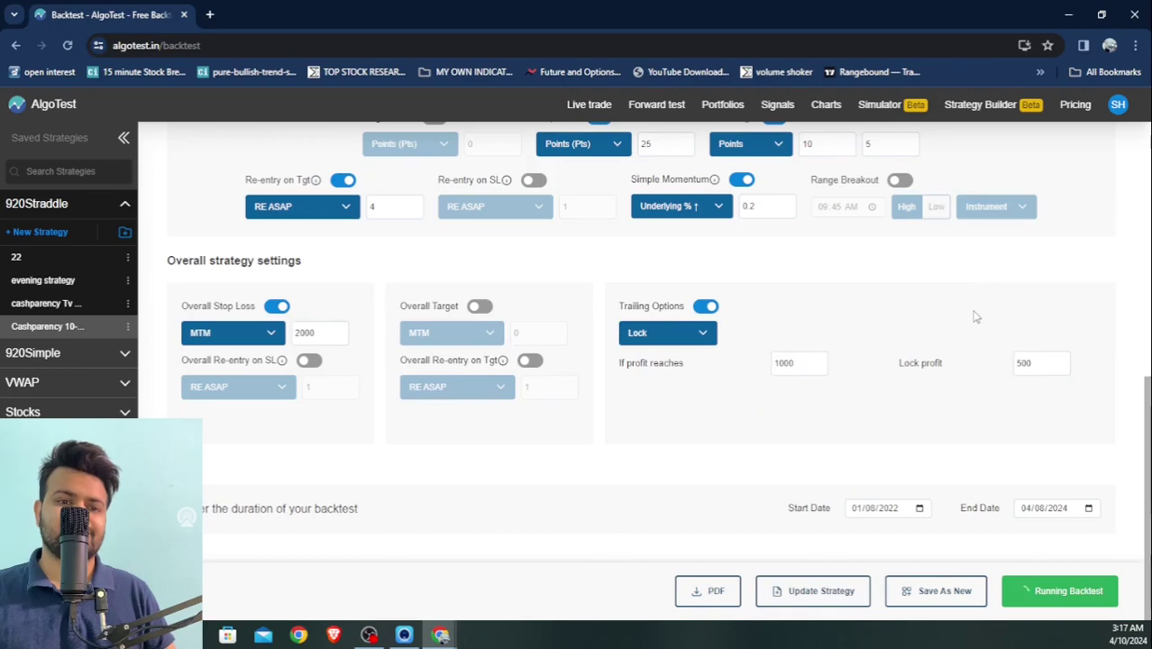
scroll(974, 316, "up", 7)
scroll(975, 316, "down", 2)
scroll(975, 316, "up", 2)
scroll(975, 316, "down", 5)
scroll(975, 316, "down", 1)
scroll(974, 316, "up", 5)
scroll(975, 316, "down", 5)
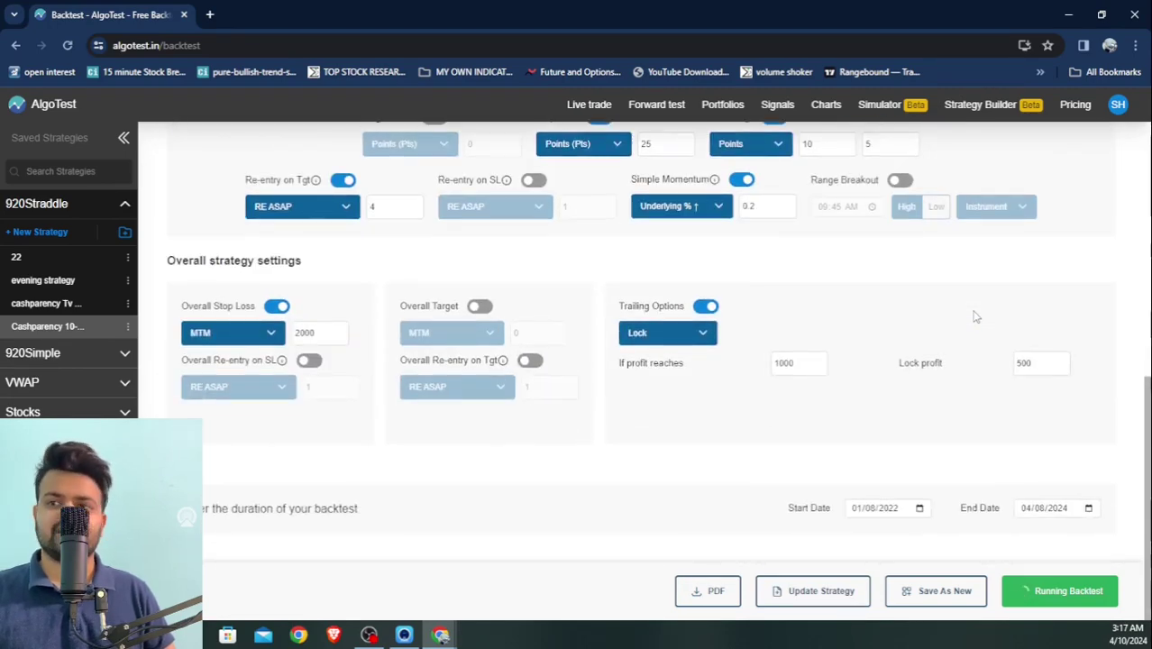
scroll(974, 316, "up", 10)
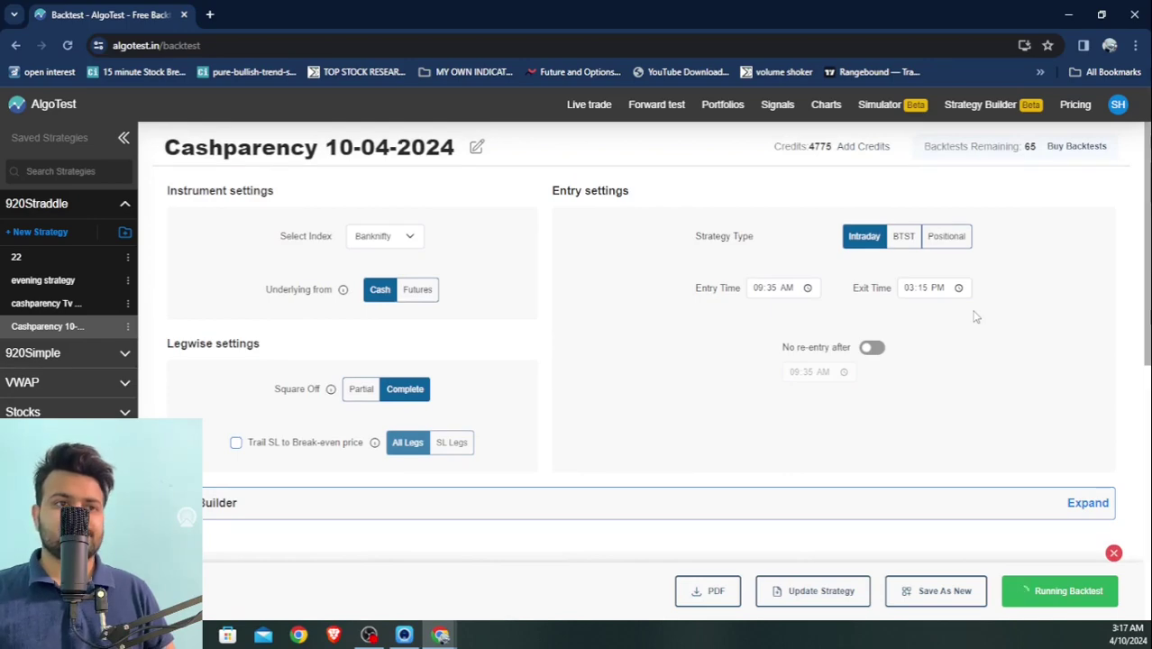
scroll(1043, 220, "down", 10)
scroll(1044, 221, "up", 10)
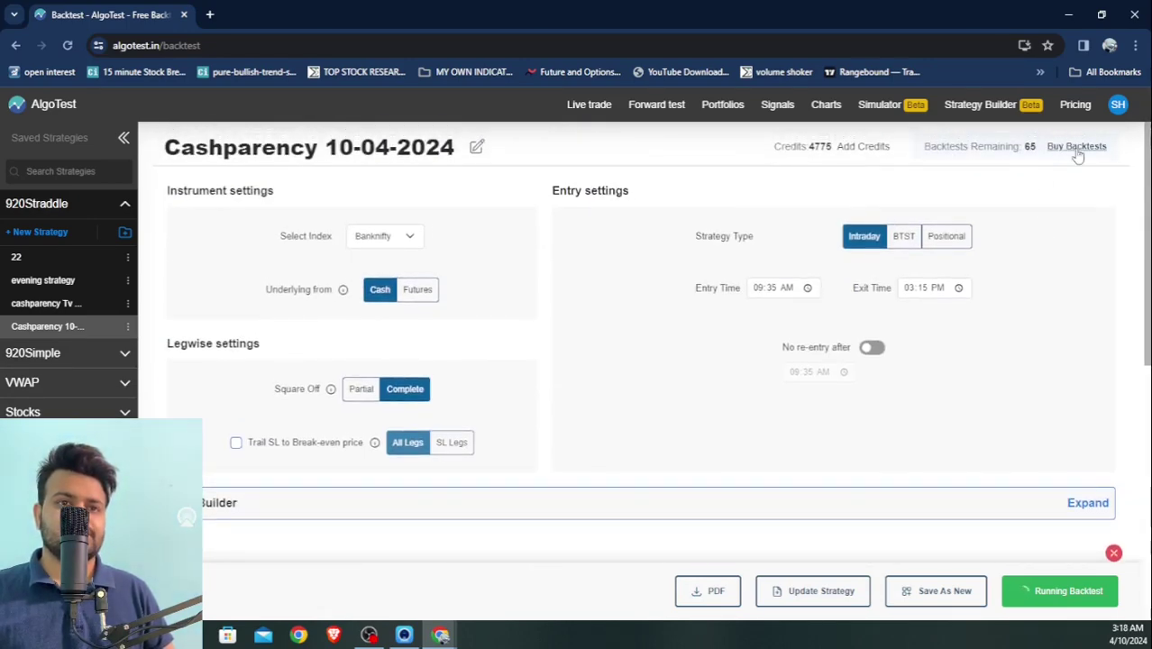
Buy the limited backtest plan of 100 backtests for 100 credits.
left_click(1077, 148)
left_click(667, 283)
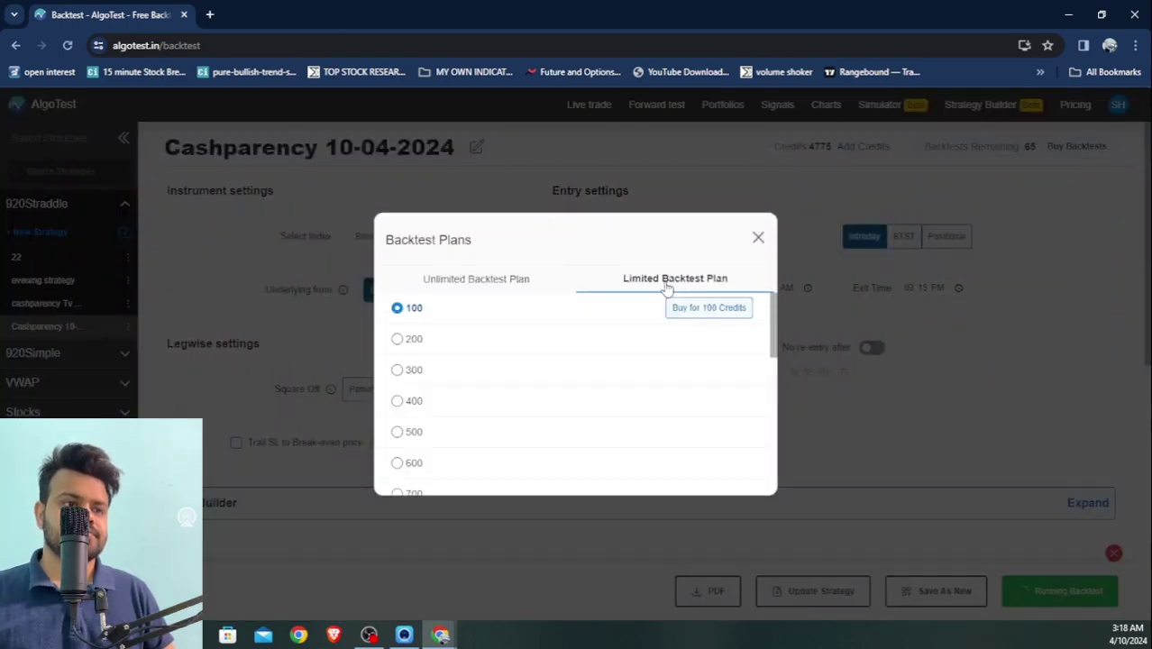
left_click(694, 311)
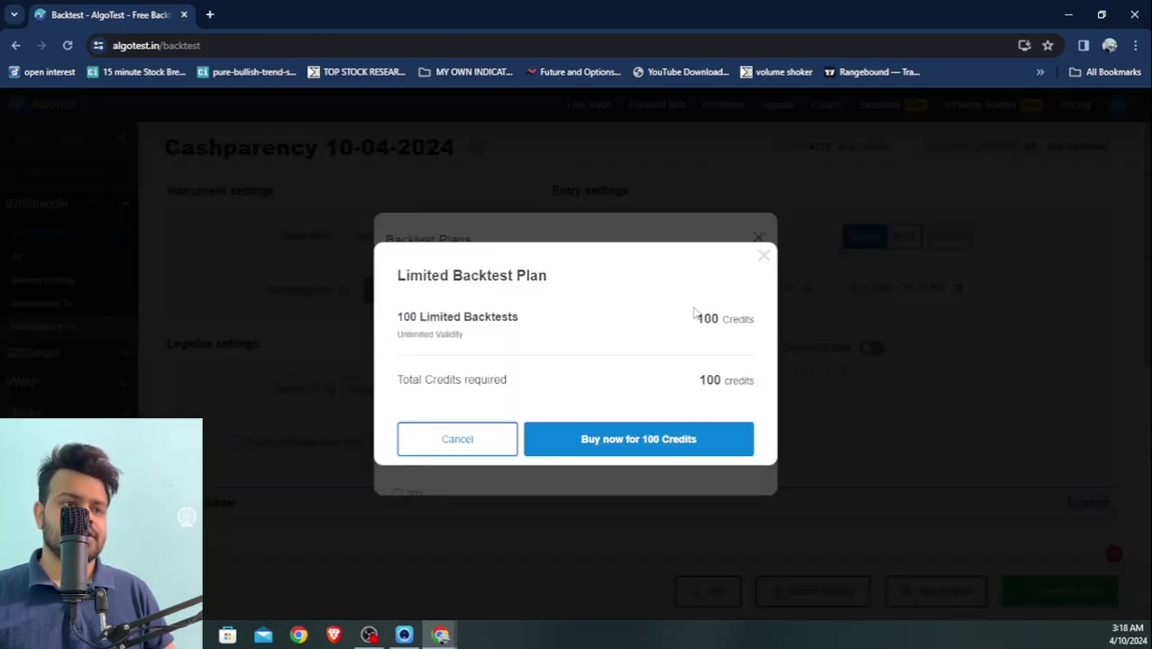
left_click(631, 444)
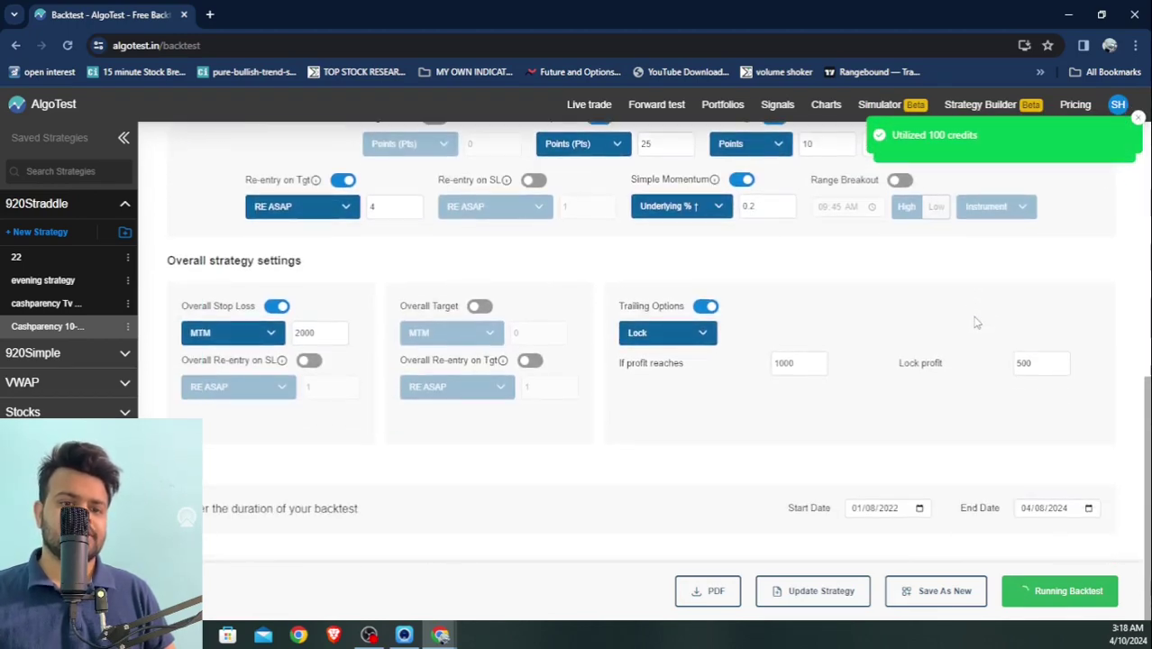
scroll(973, 329, "up", 6)
scroll(972, 338, "down", 4)
scroll(969, 343, "up", 3)
scroll(969, 344, "up", 2)
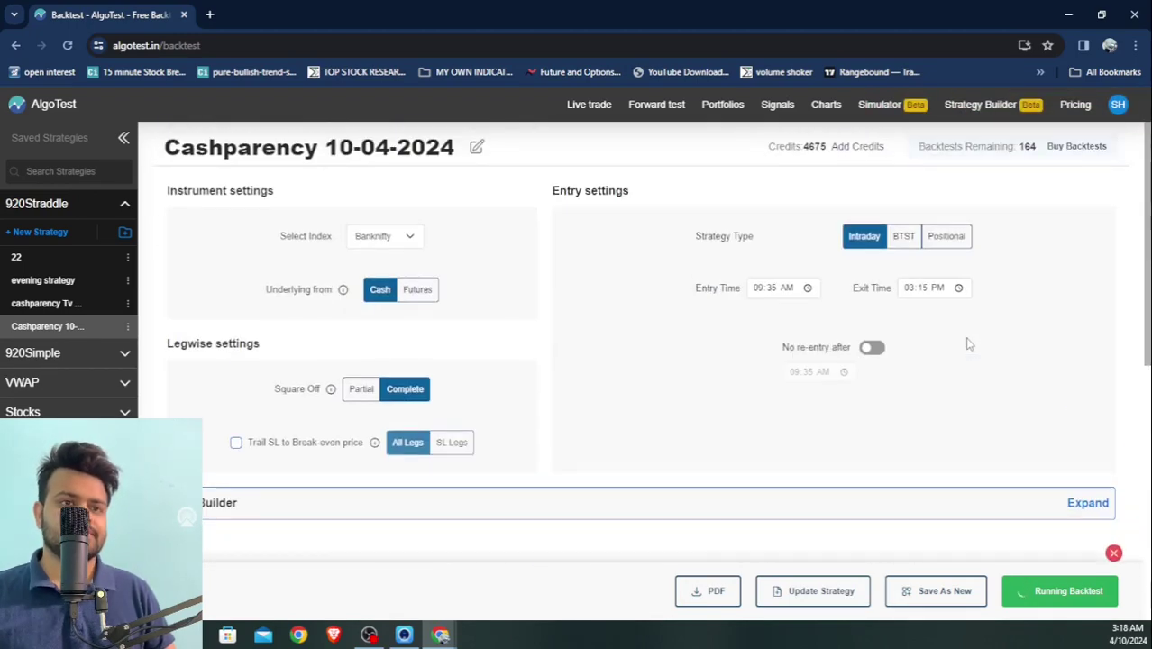
Search Google for "internet speed test" in a new browser tab, start the test, and close it again.
left_click(210, 16)
type("in")
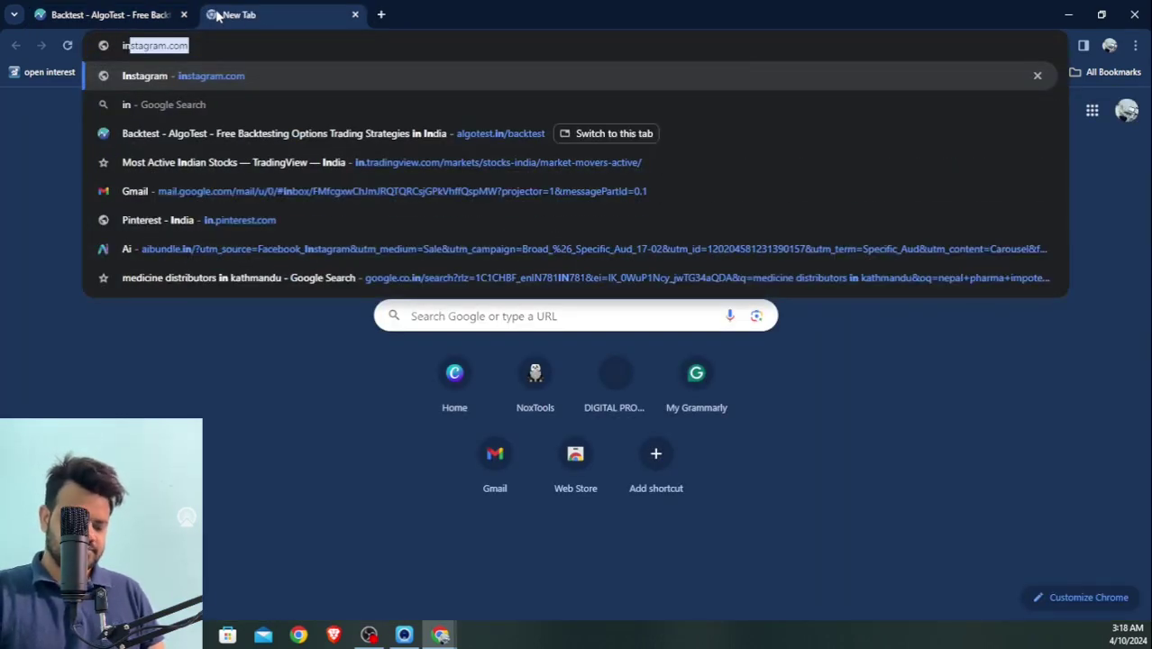
type("terne")
key("Down")
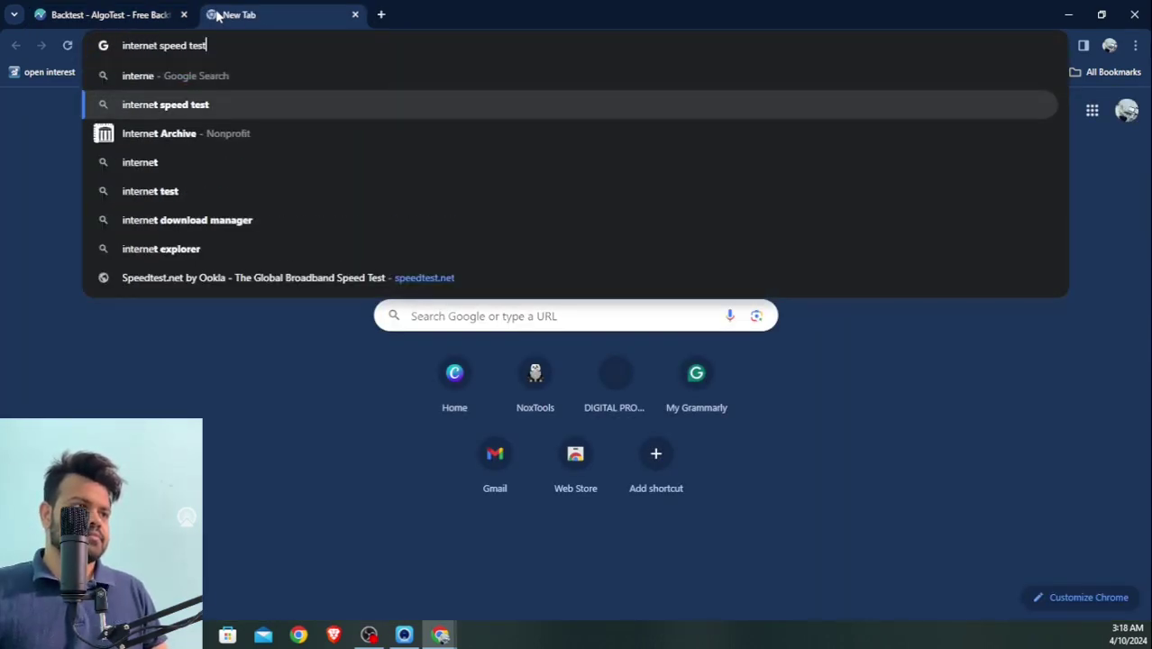
key("Return")
left_click(507, 441)
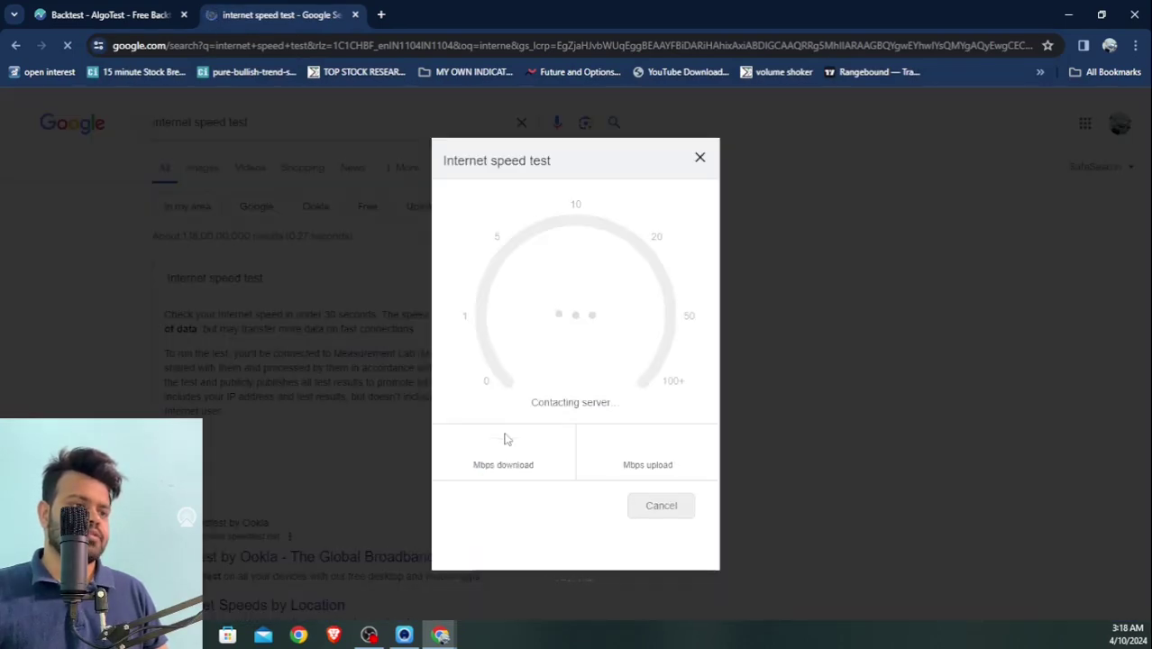
left_click(700, 157)
left_click(356, 15)
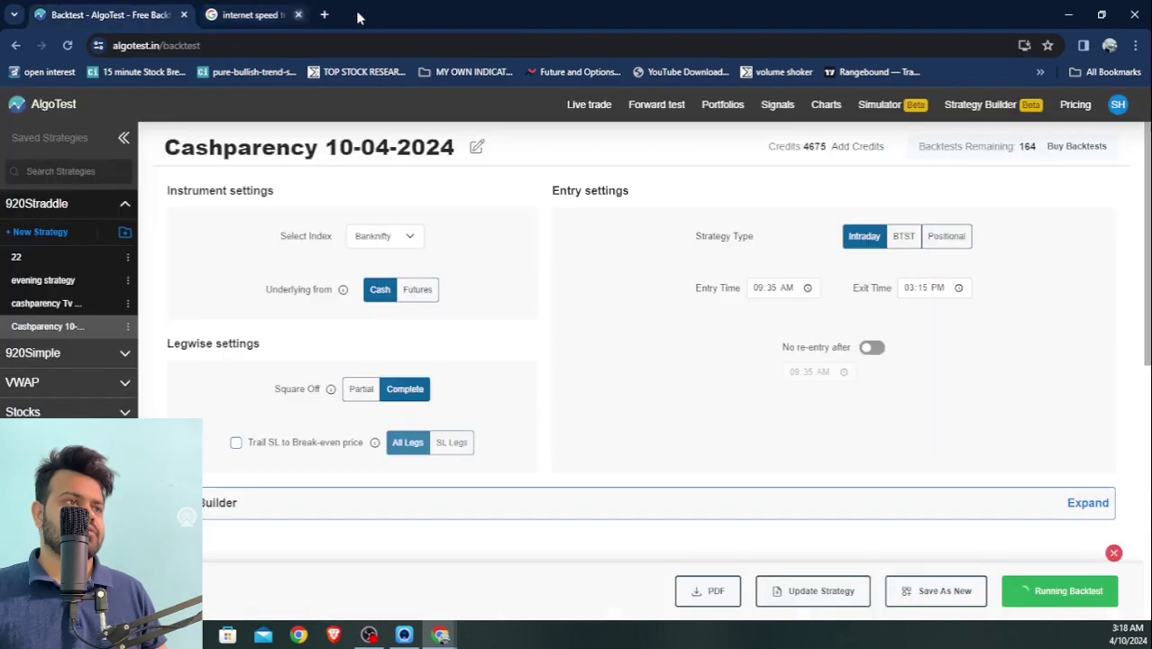
Reload the backtest page while the backtest is still running.
scroll(799, 407, "down", 5)
scroll(805, 398, "down", 1)
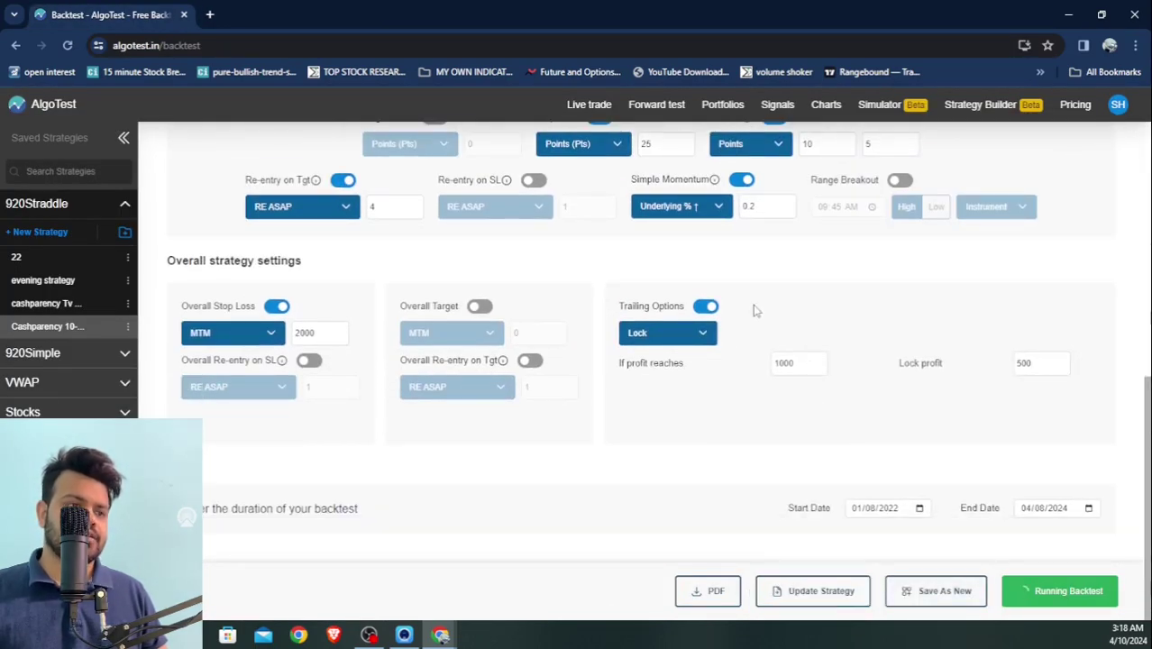
left_click(66, 45)
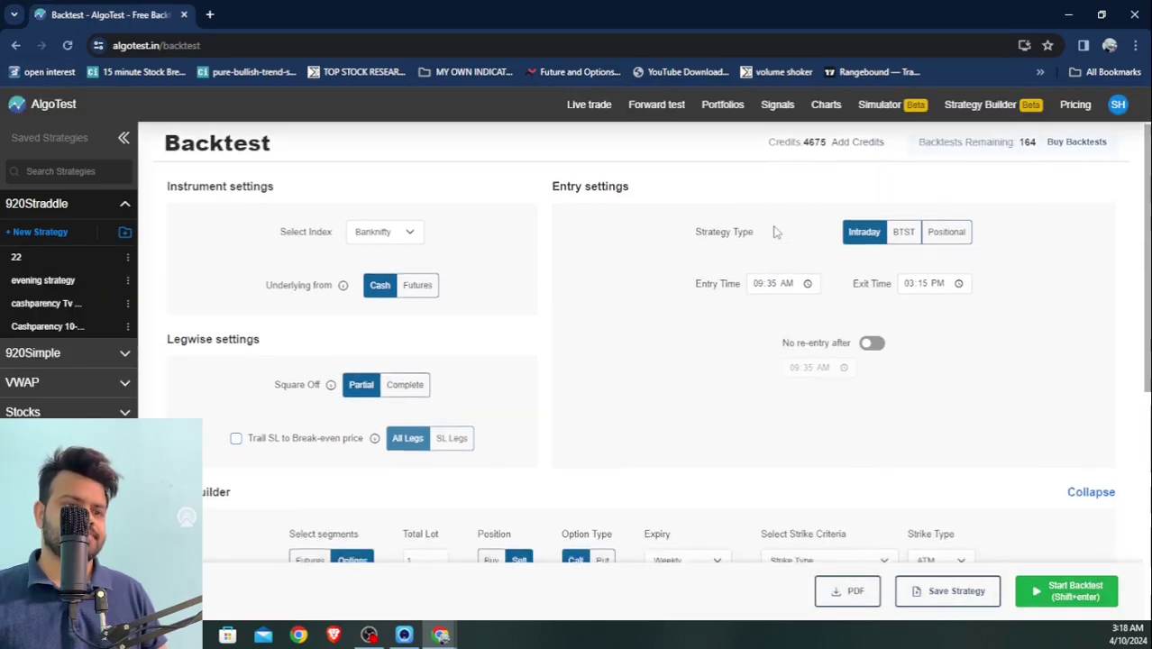
Try to start a backtest on the blank strategy without any leg.
scroll(777, 232, "down", 5)
left_click(1074, 594)
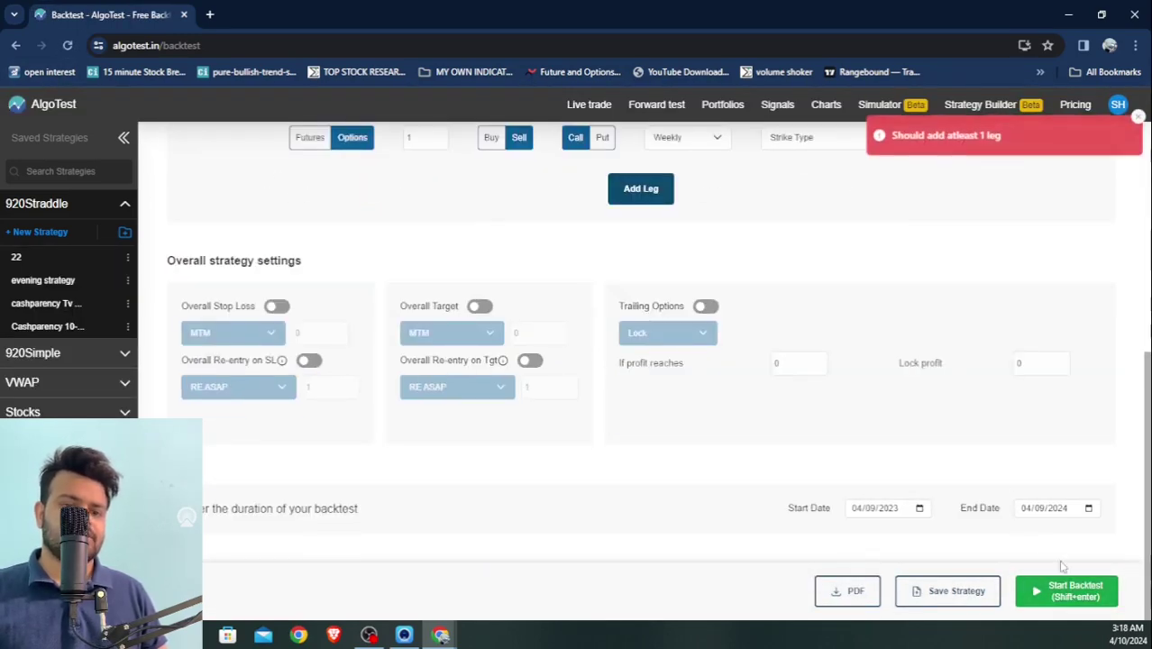
scroll(941, 368, "up", 3)
scroll(940, 368, "up", 1)
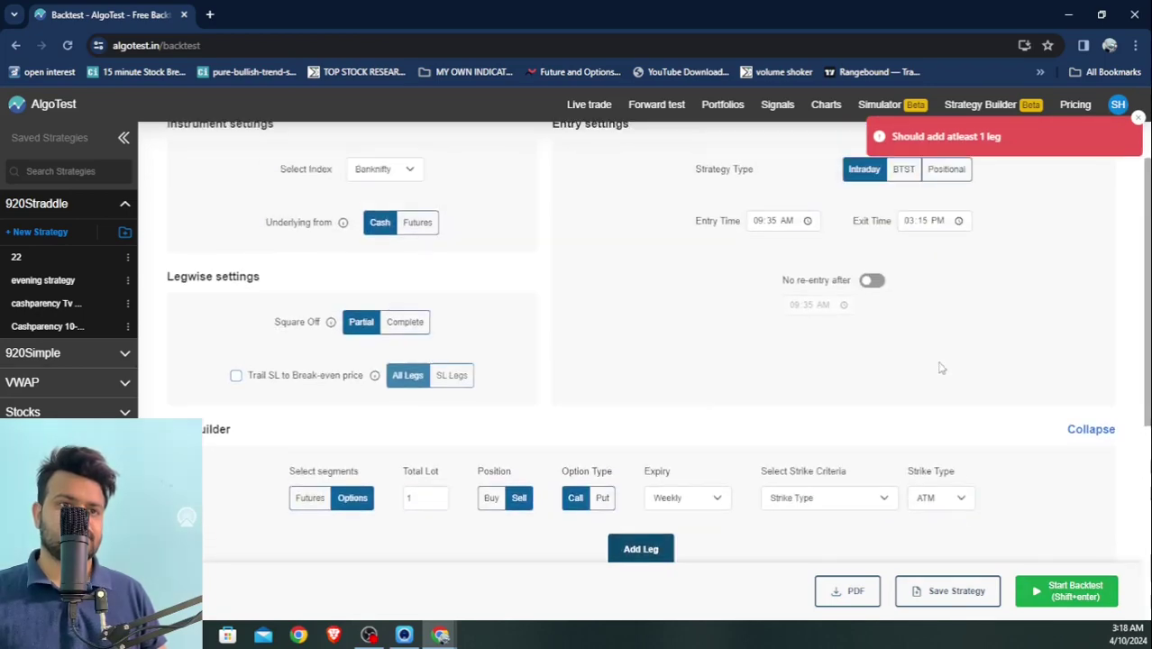
Reopen the saved strategy Cashparency 10-04-2024 and start its backtest.
left_click(63, 329)
scroll(607, 354, "down", 5)
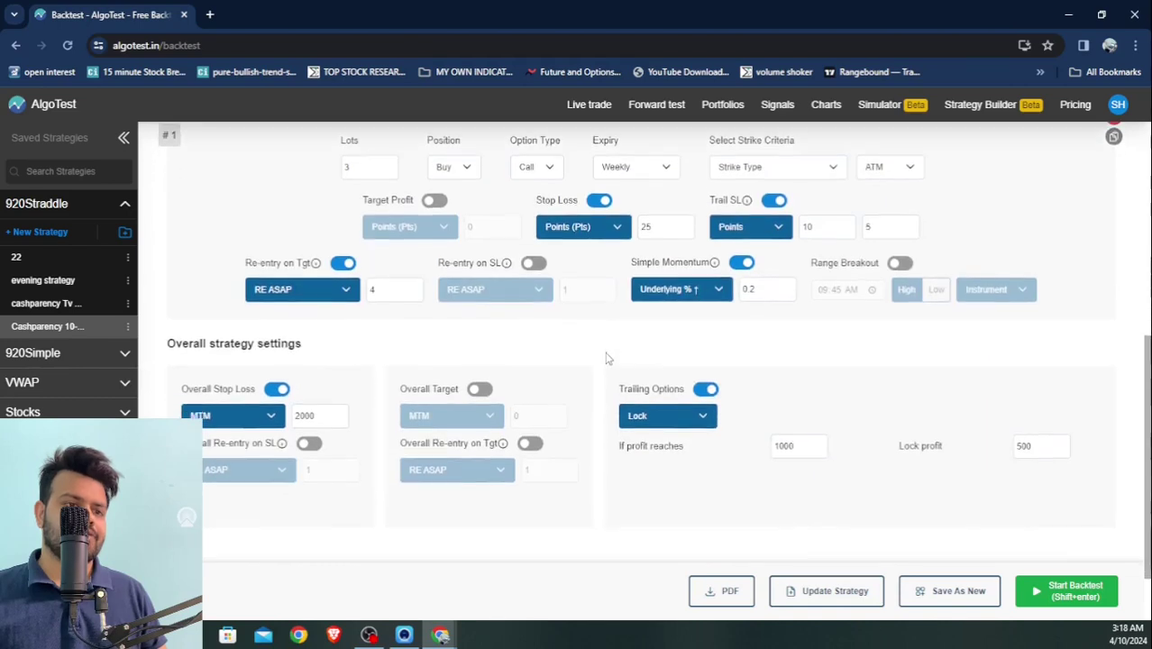
left_click(1064, 593)
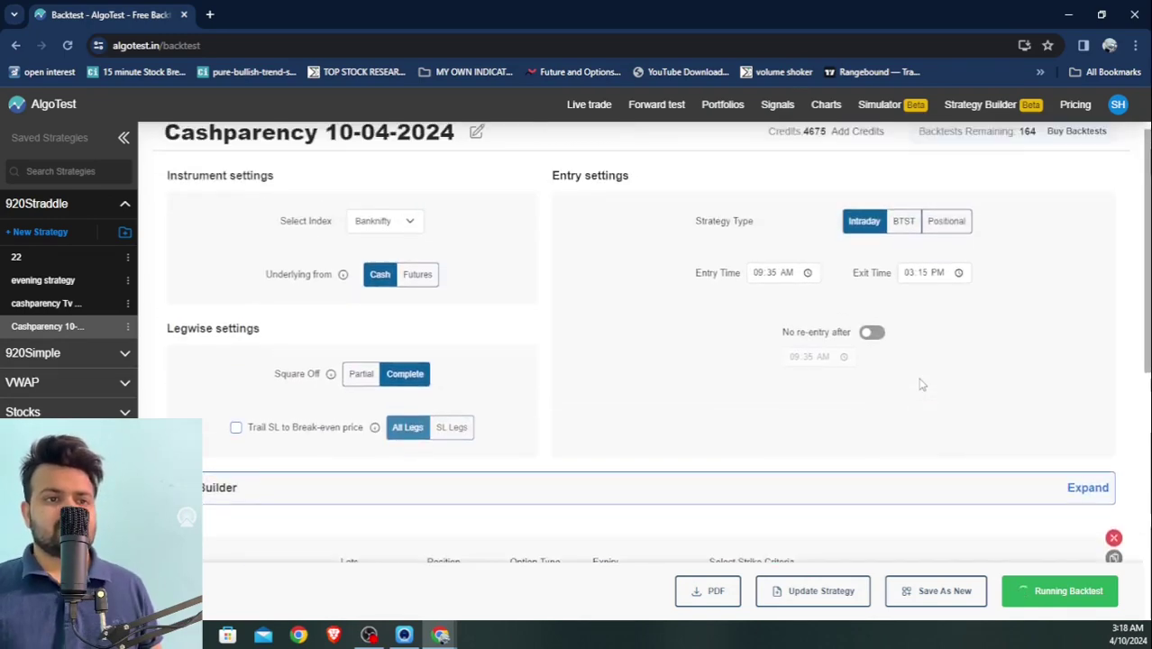
Examine the yearly totals and the monthly profits and losses for 2022 to 2024 in the backtest results table.
scroll(923, 371, "down", 10)
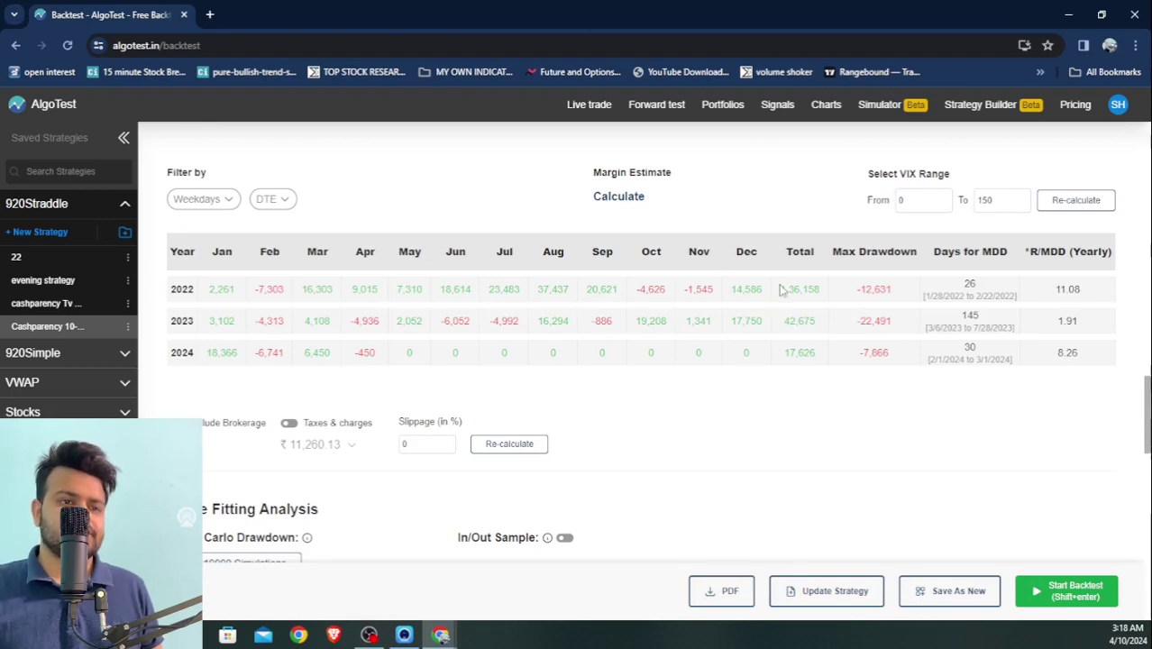
left_click_drag(781, 288, 835, 303)
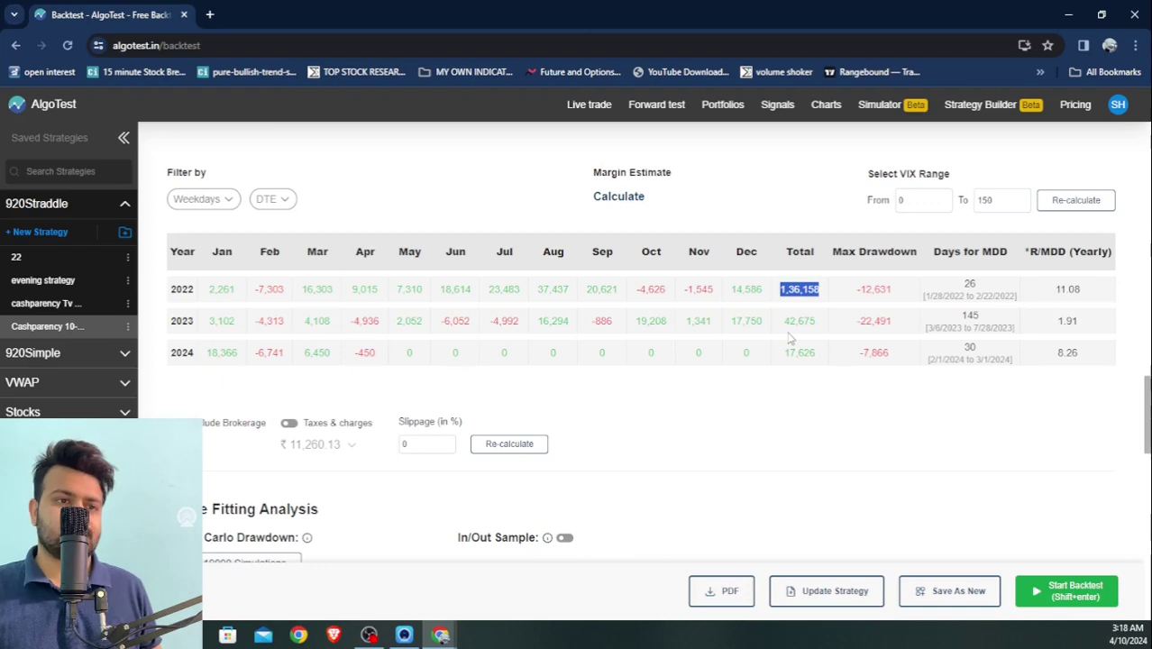
left_click_drag(783, 321, 820, 358)
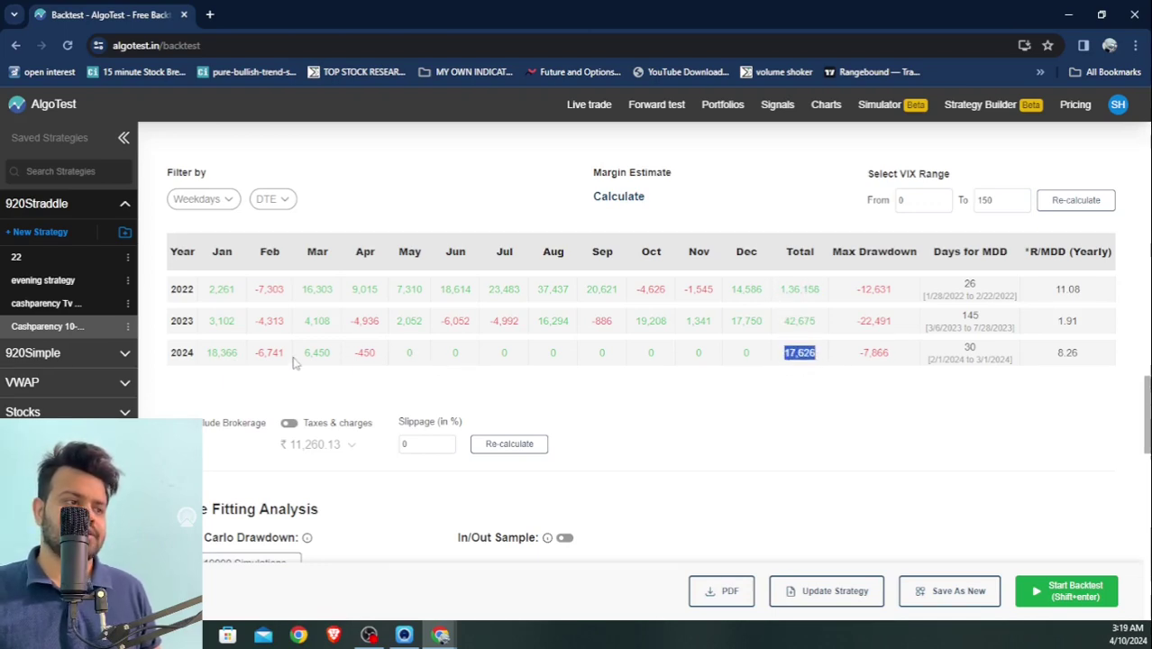
left_click_drag(380, 322, 349, 321)
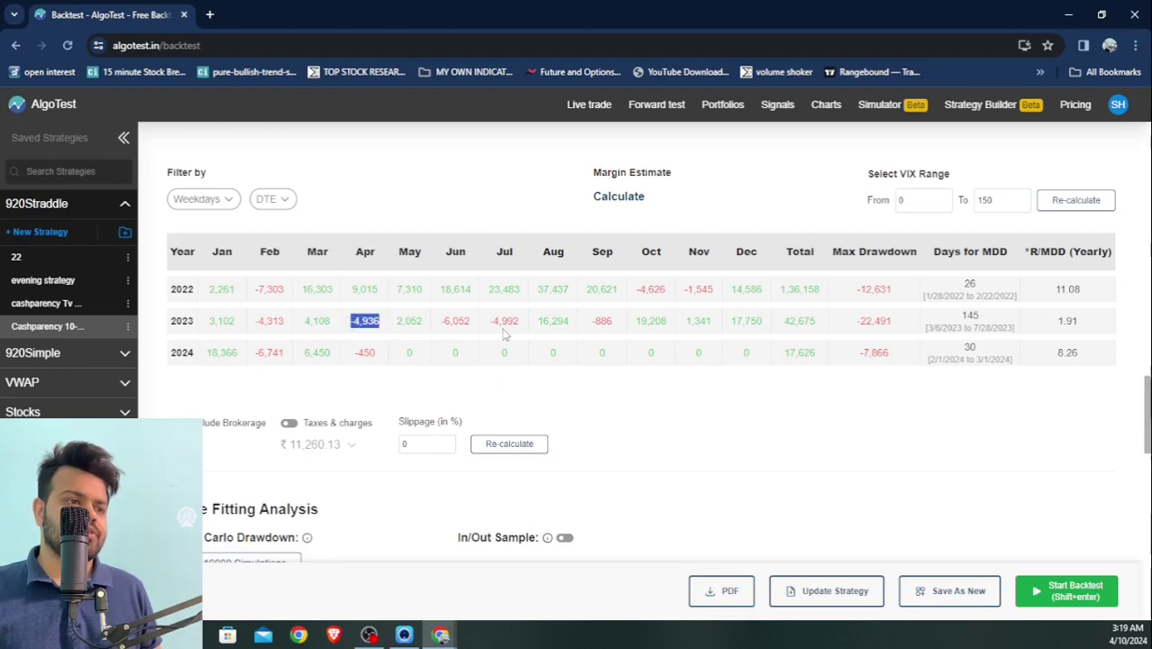
left_click_drag(519, 321, 489, 322)
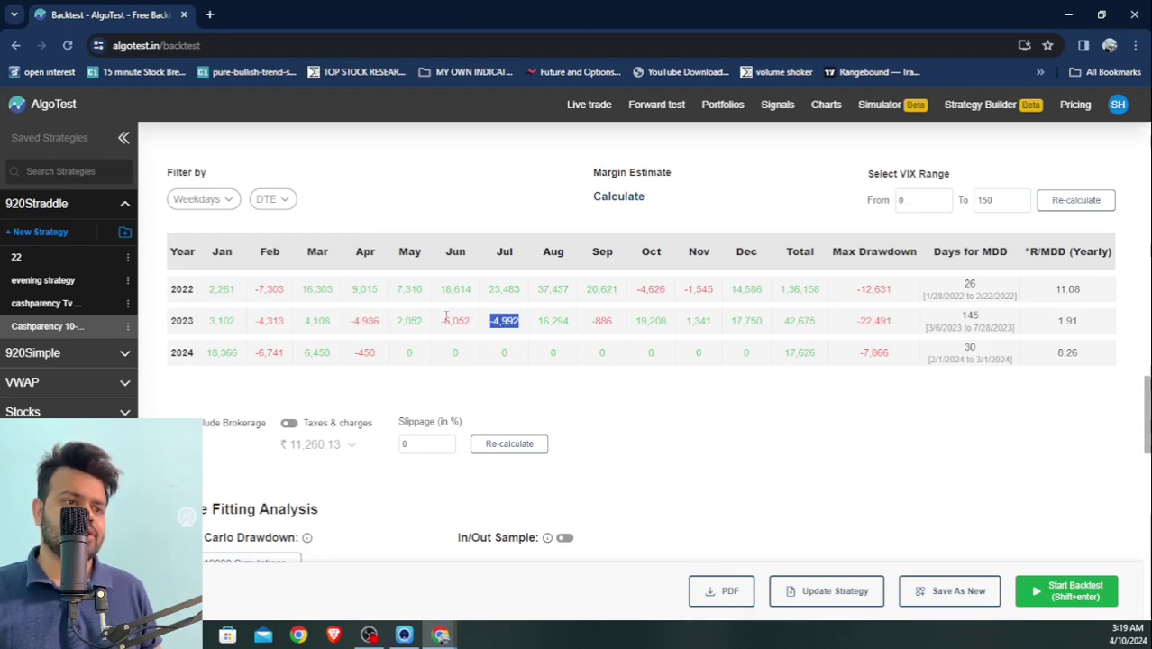
left_click_drag(576, 326, 539, 332)
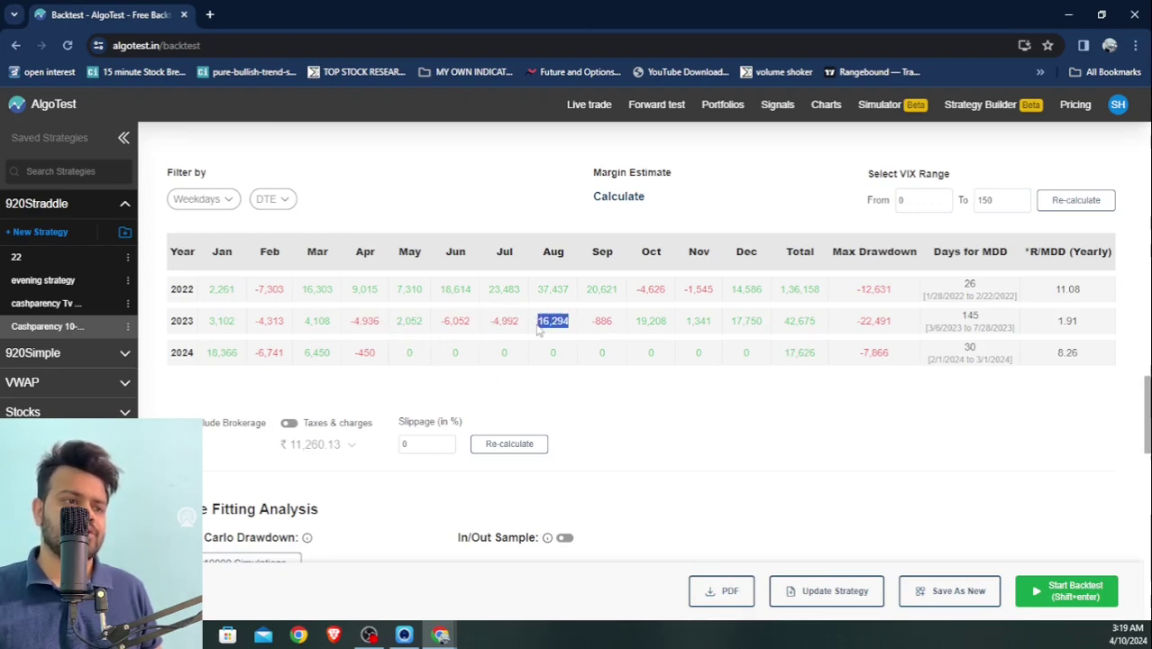
left_click_drag(573, 290, 540, 292)
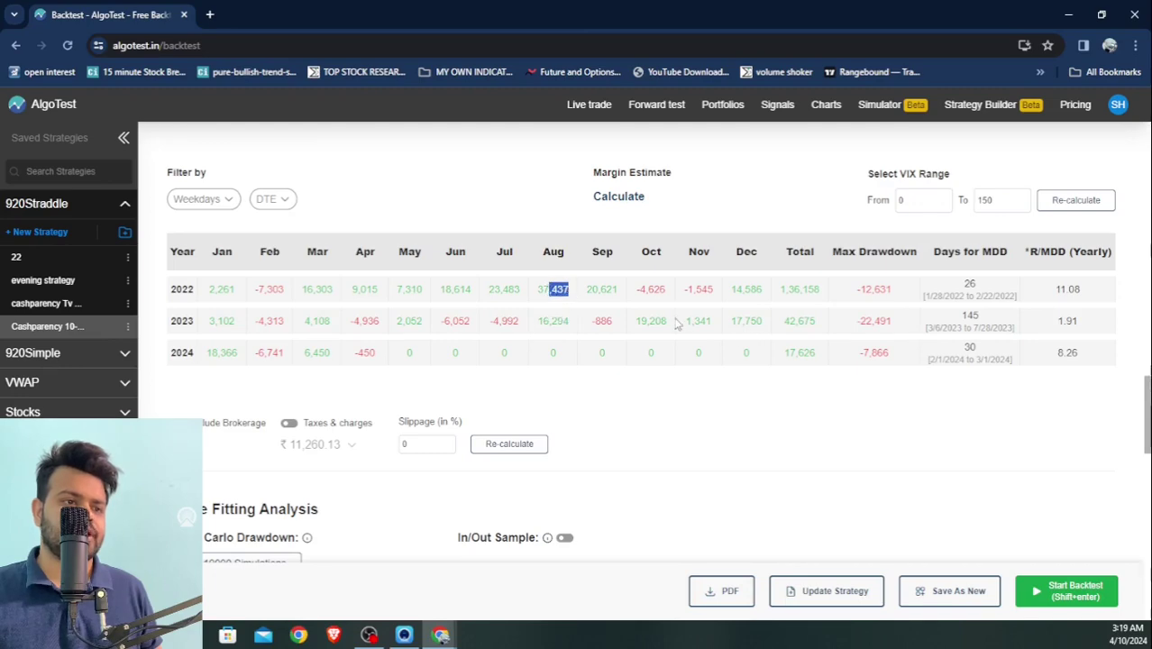
left_click_drag(671, 323, 637, 323)
left_click_drag(772, 323, 724, 323)
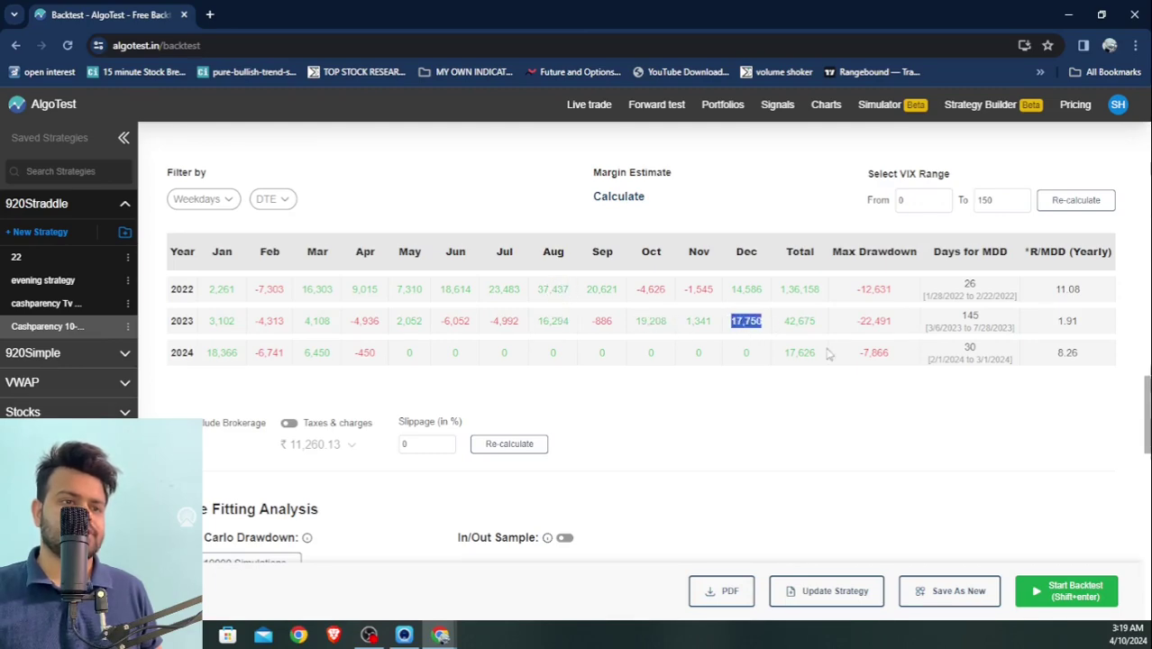
Show the days-to-expiry and weekday filter options of the results table and close them without filtering.
scroll(545, 338, "up", 3)
scroll(545, 338, "down", 2)
left_click(285, 270)
left_click(176, 273)
left_click(191, 273)
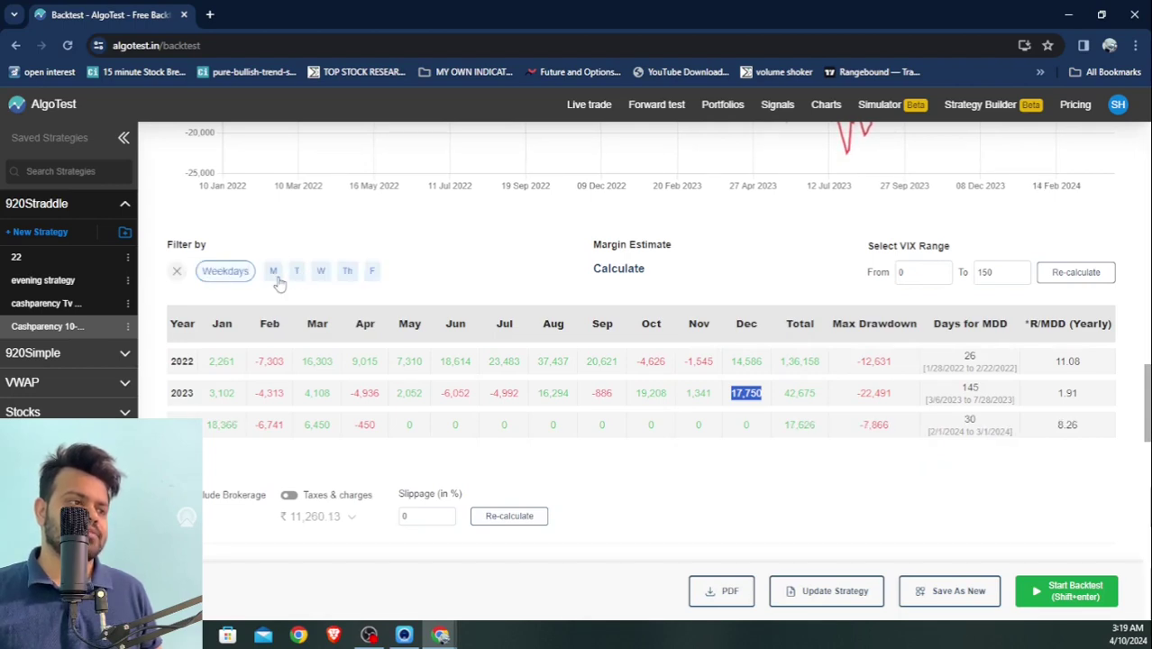
left_click(177, 270)
Try enabling re-entry on stop loss with 4 re-entries for the leg and switch it off again.
scroll(513, 273, "up", 15)
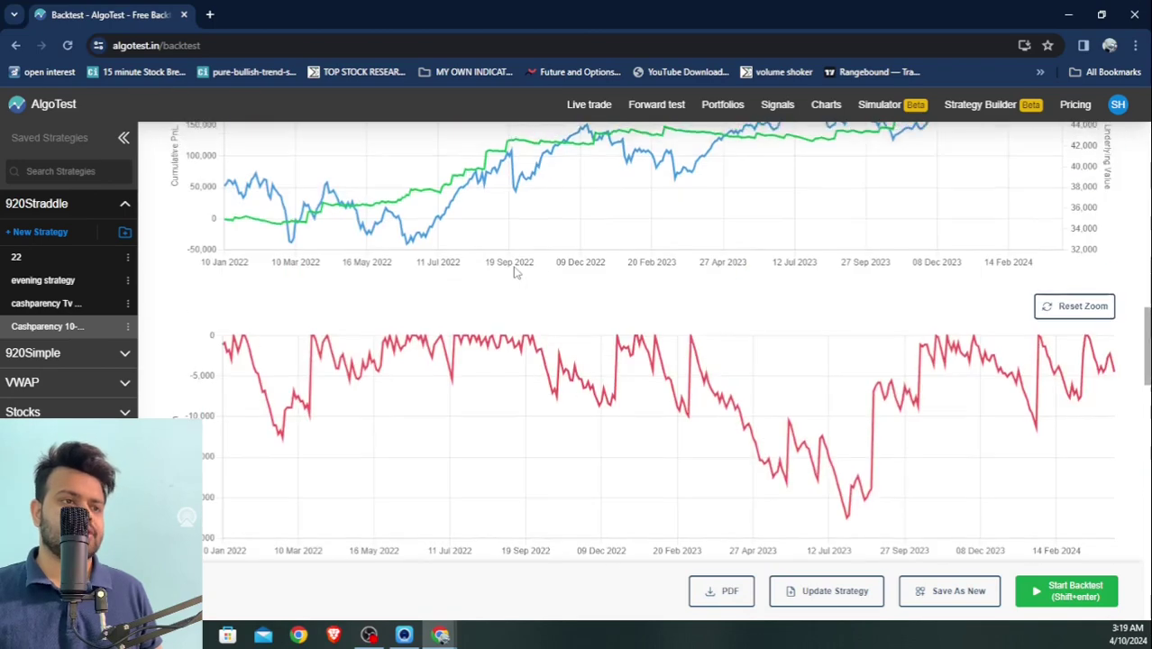
scroll(677, 284, "up", 2)
scroll(585, 270, "down", 1)
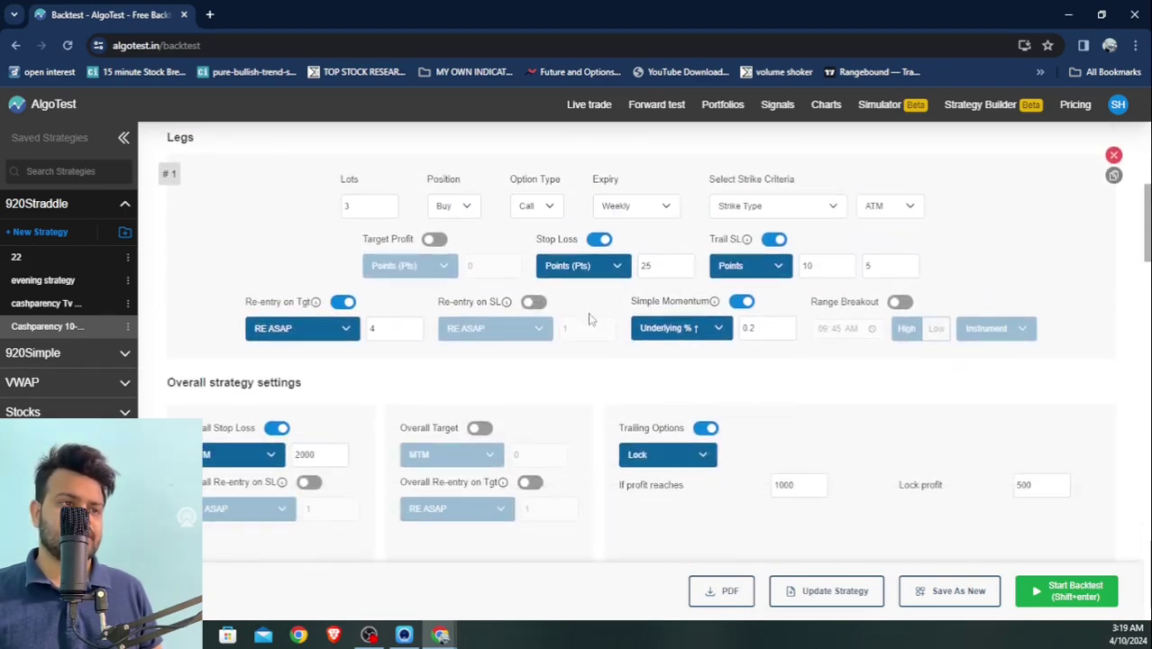
left_click(534, 302)
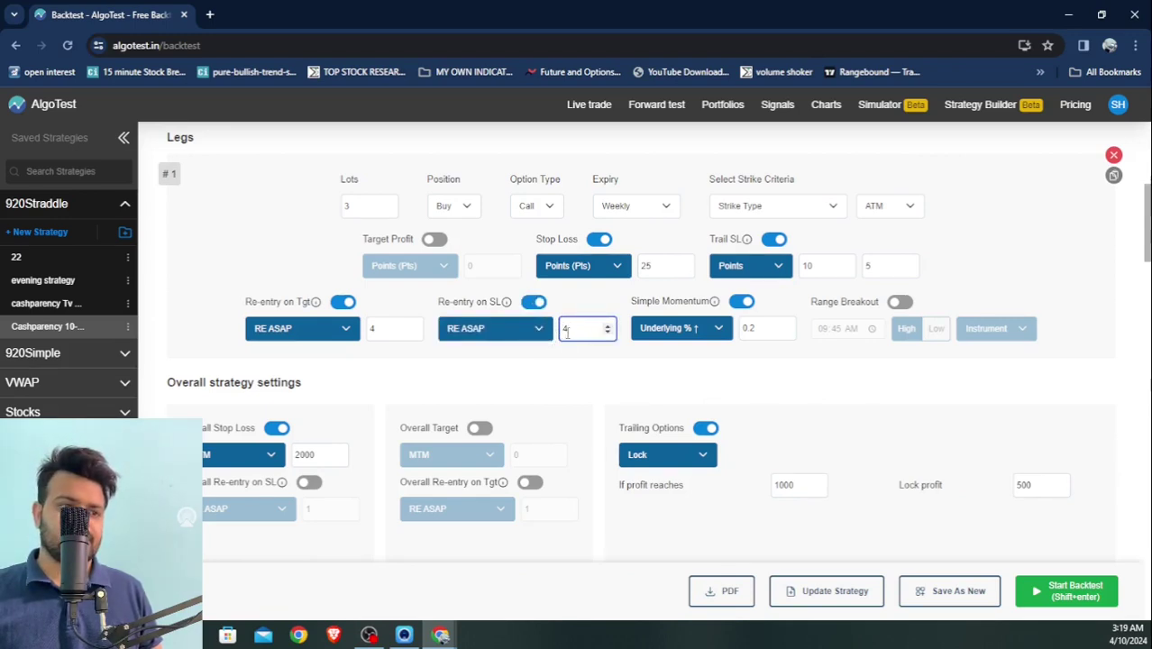
left_click(533, 304)
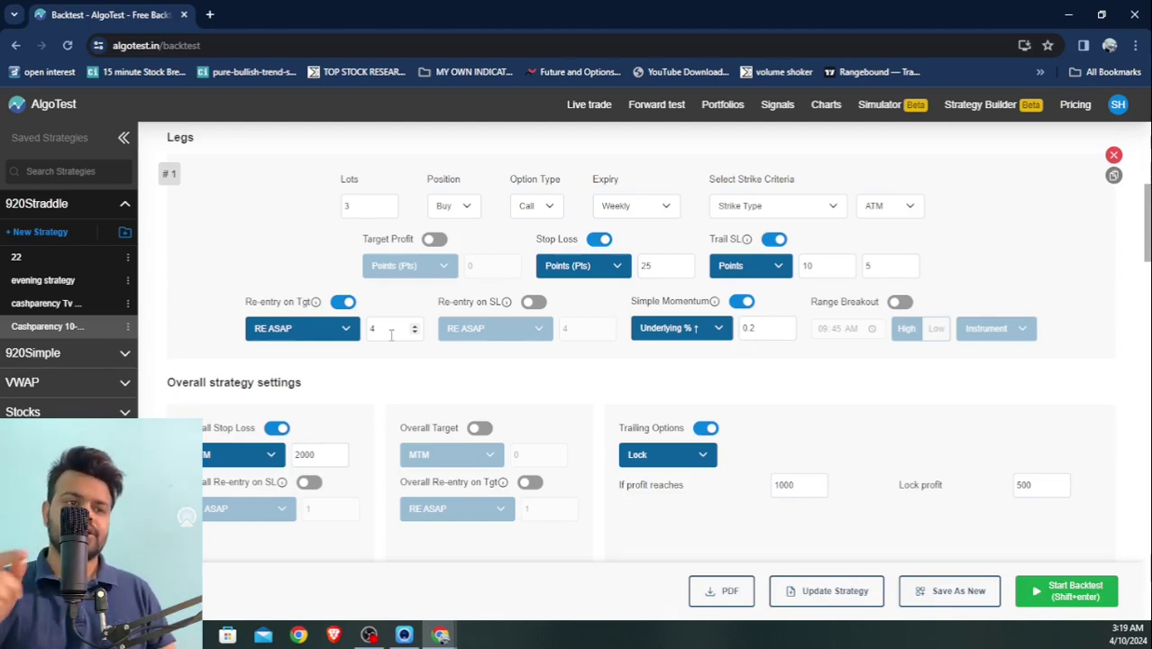
Review the overall stop loss, trailing options and backtest duration in the strategy settings.
scroll(497, 412, "down", 4)
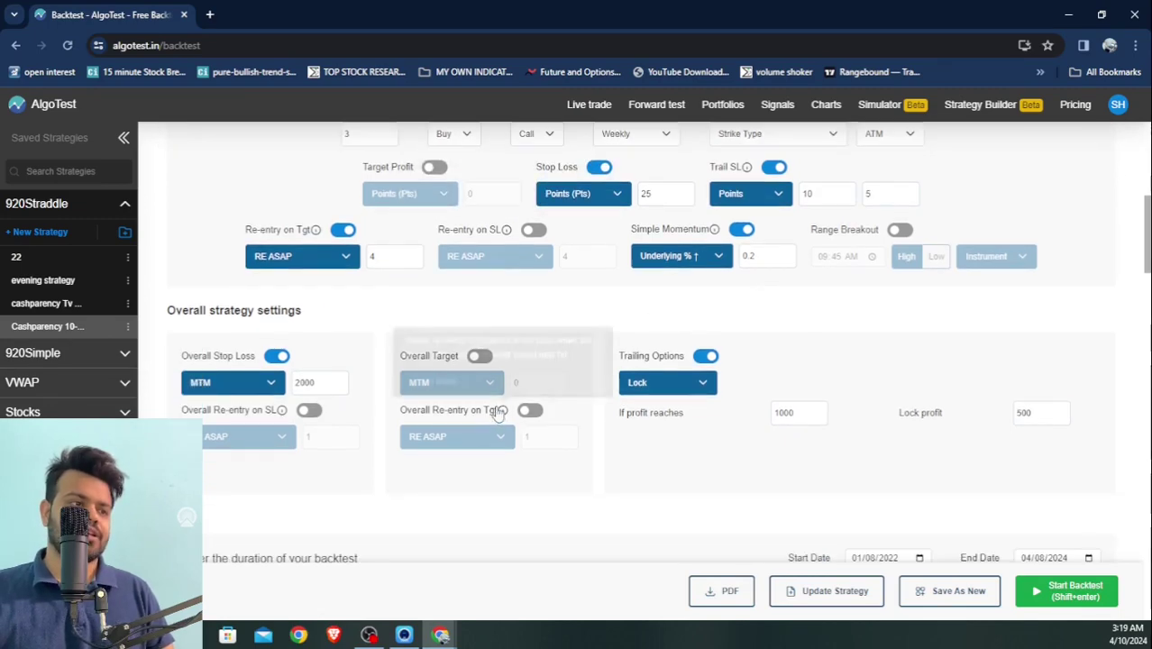
scroll(497, 412, "down", 5)
scroll(496, 410, "up", 6)
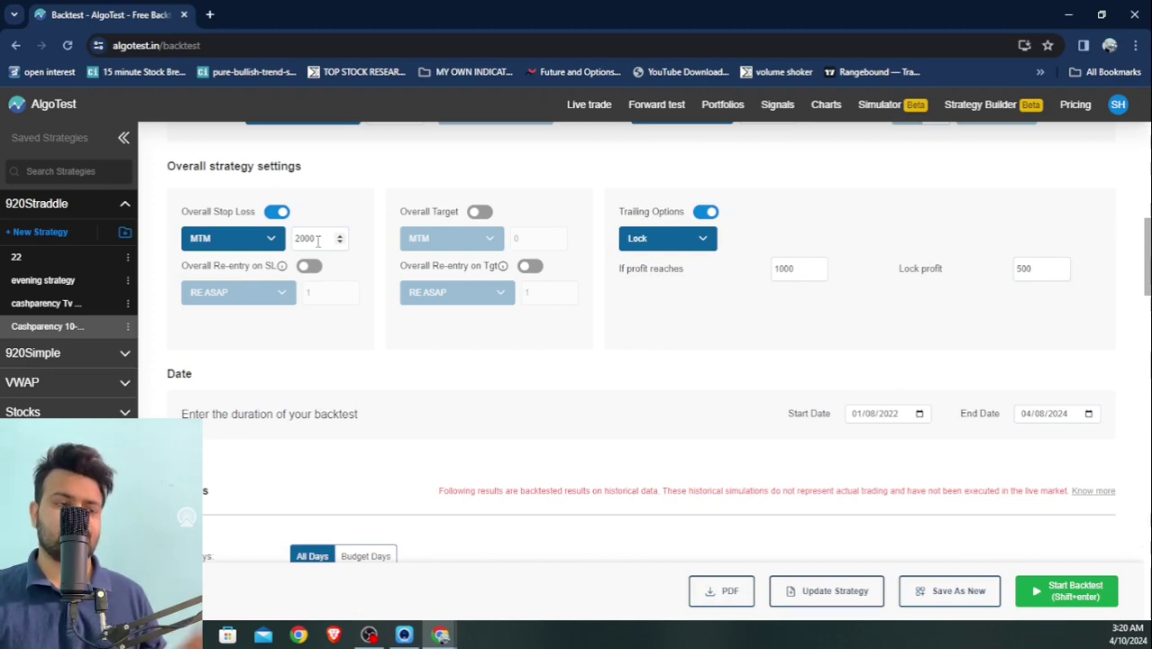
scroll(674, 372, "down", 4)
Change the leg's strike type to ITM1 and run the backtest again.
scroll(675, 372, "up", 5)
scroll(674, 372, "up", 6)
scroll(673, 368, "down", 4)
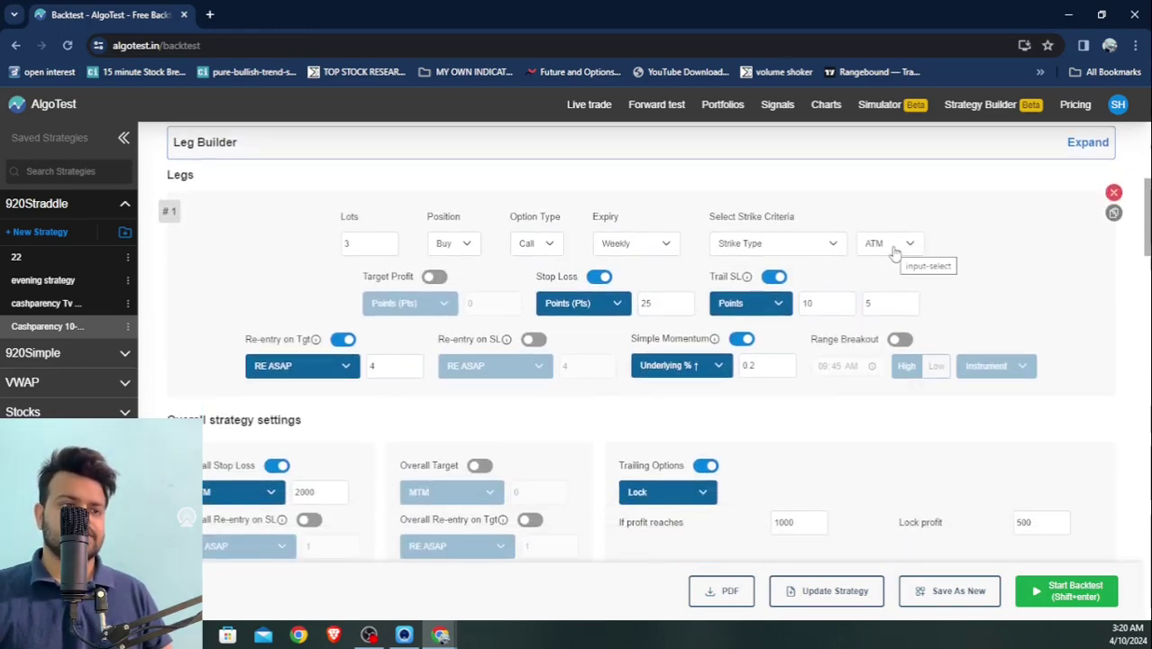
left_click(894, 254)
left_click(894, 469)
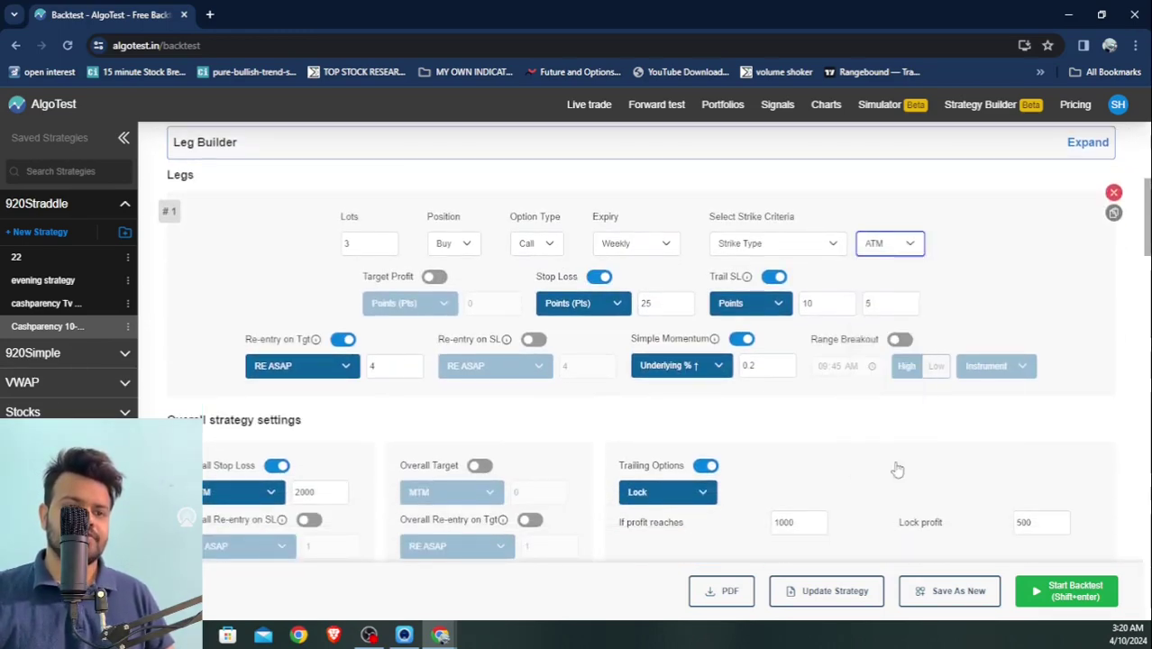
left_click(982, 370)
scroll(991, 469, "down", 10)
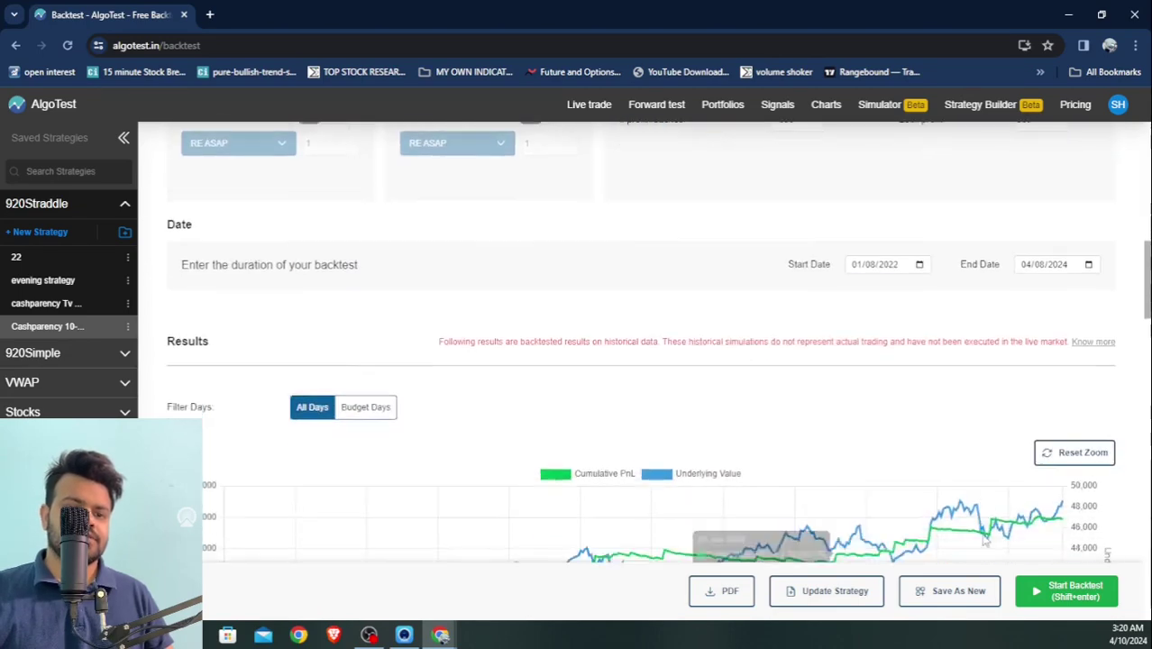
scroll(1001, 548, "down", 10)
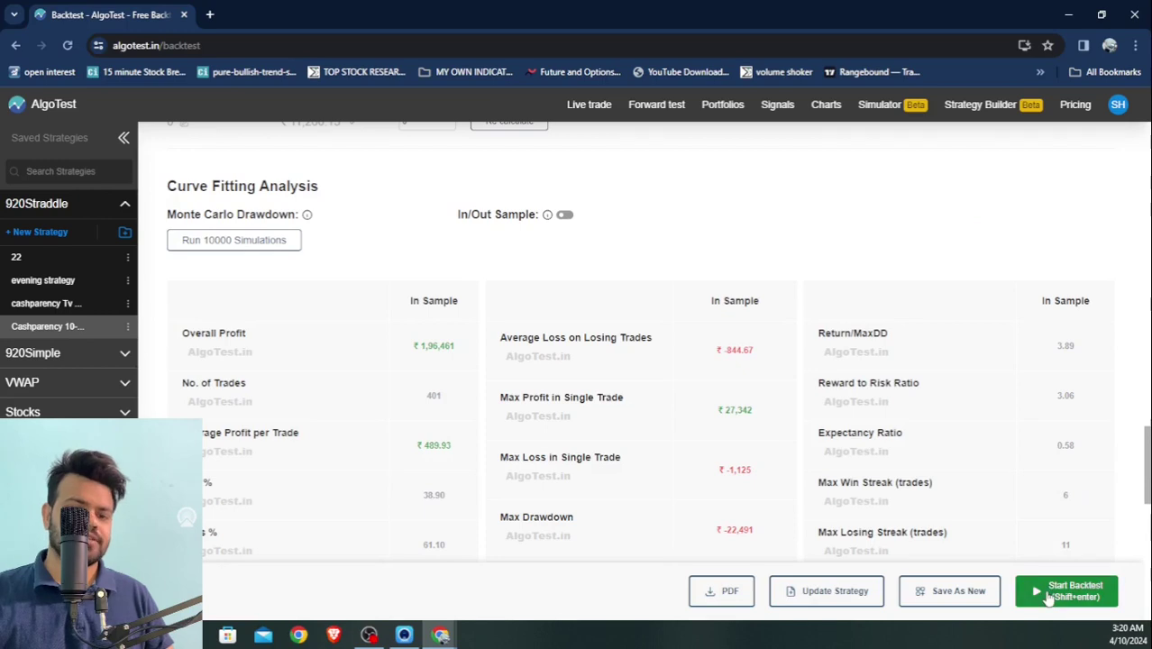
left_click(1048, 595)
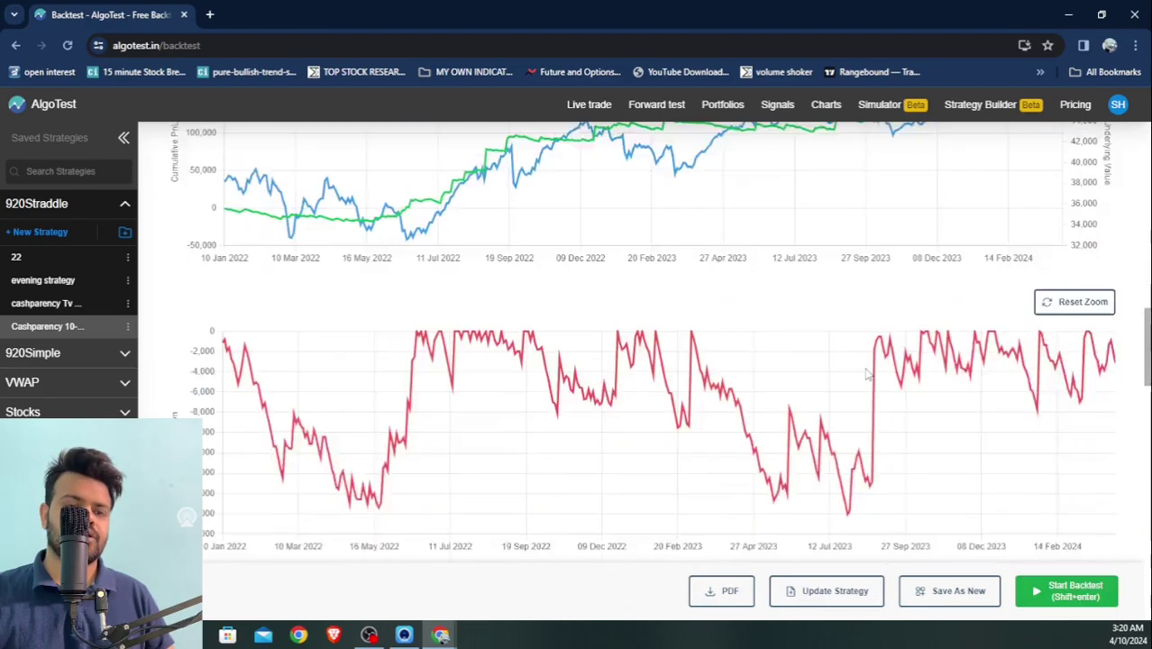
Examine the drawdown chart, yearly returns table and overall profit of the ITM1 backtest.
scroll(867, 374, "down", 5)
scroll(867, 374, "up", 1)
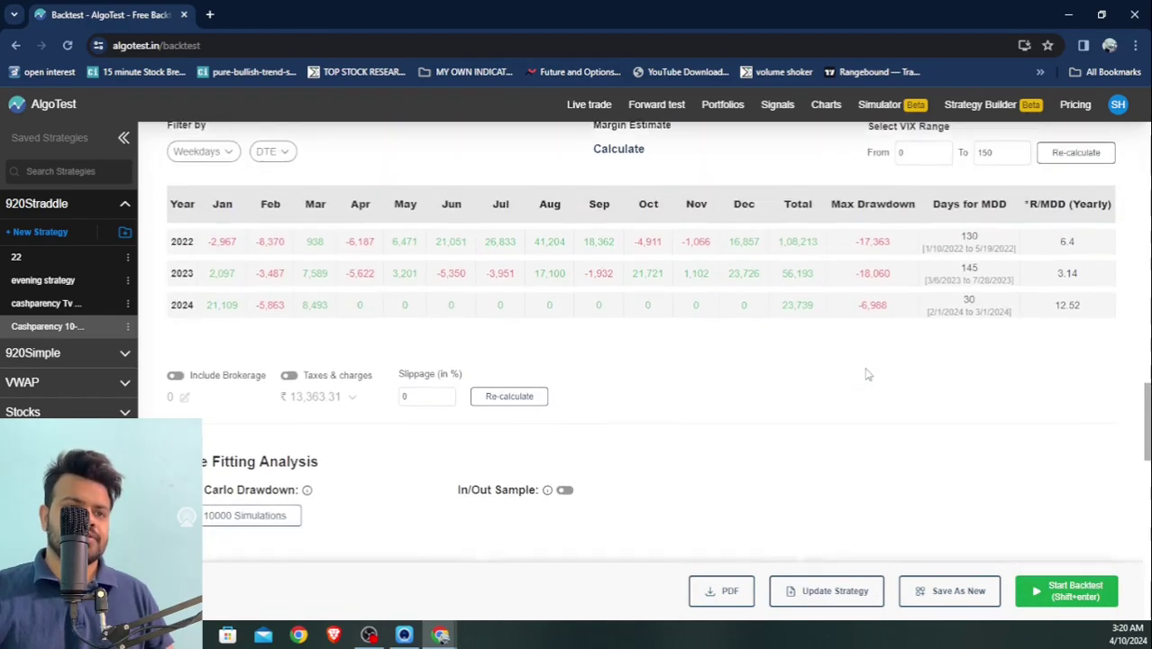
scroll(868, 374, "down", 2)
left_click_drag(414, 409, 460, 410)
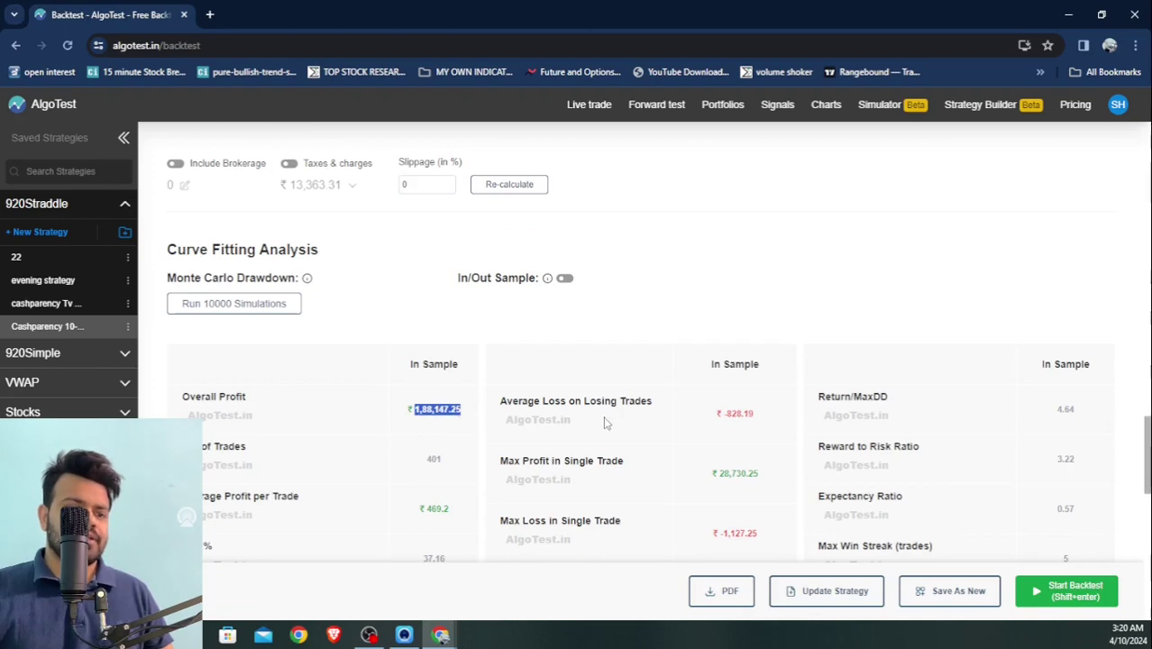
Examine the average loss, the maximum loss and profit in a single trade, and the win and losing streaks.
scroll(602, 420, "down", 2)
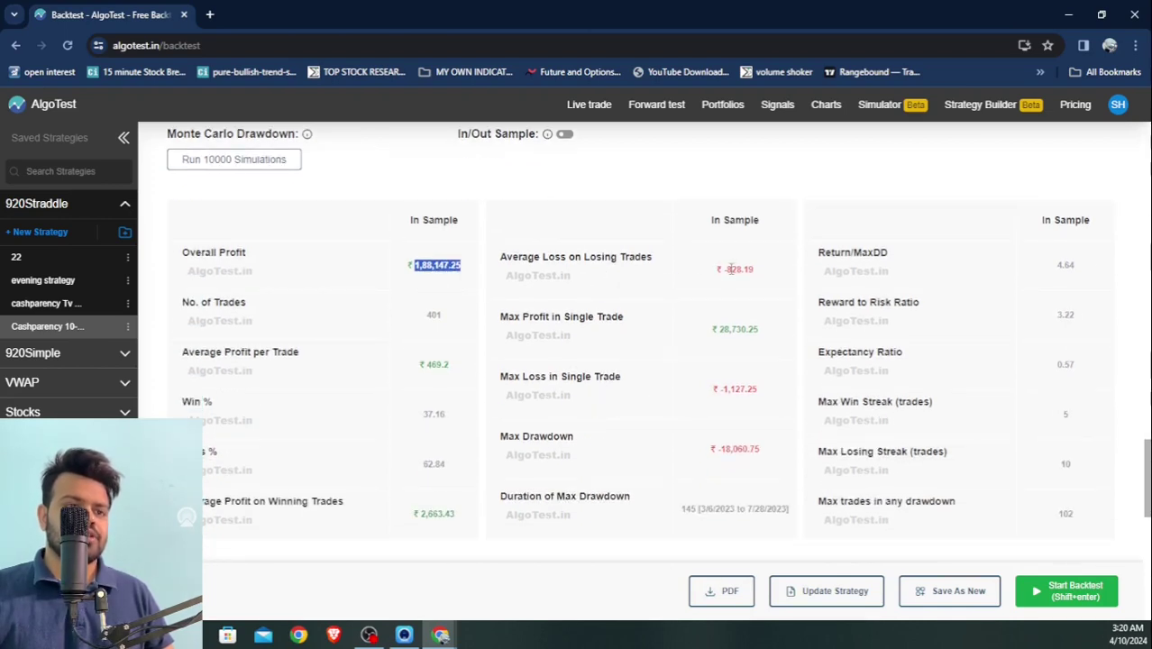
left_click_drag(721, 269, 759, 277)
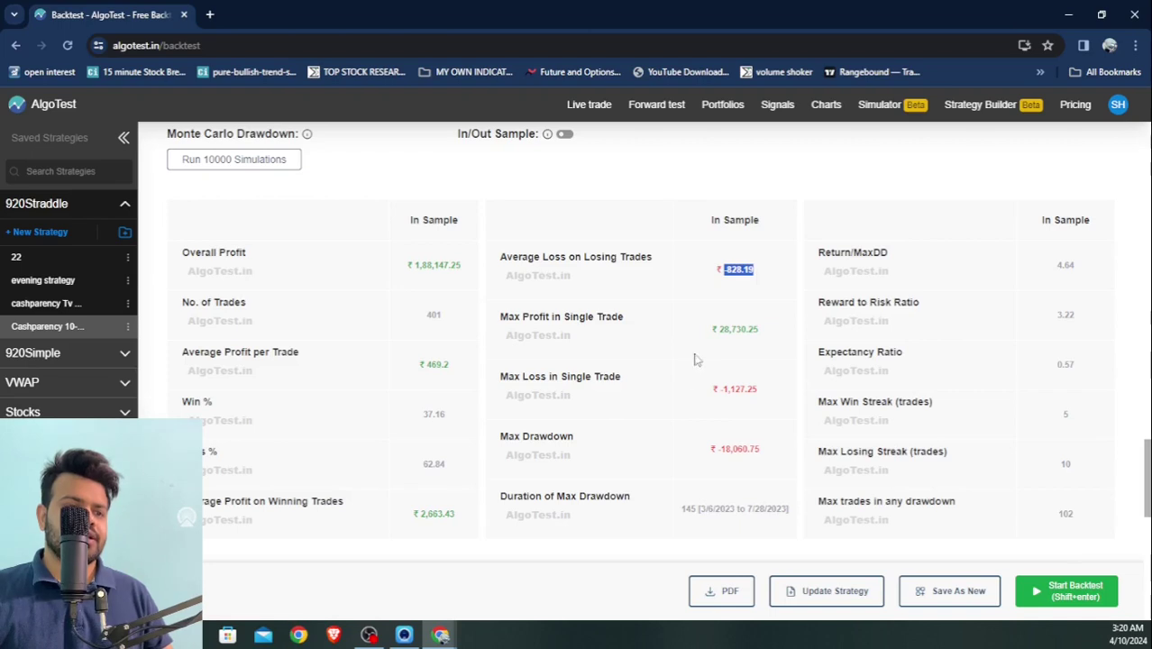
left_click_drag(720, 389, 763, 397)
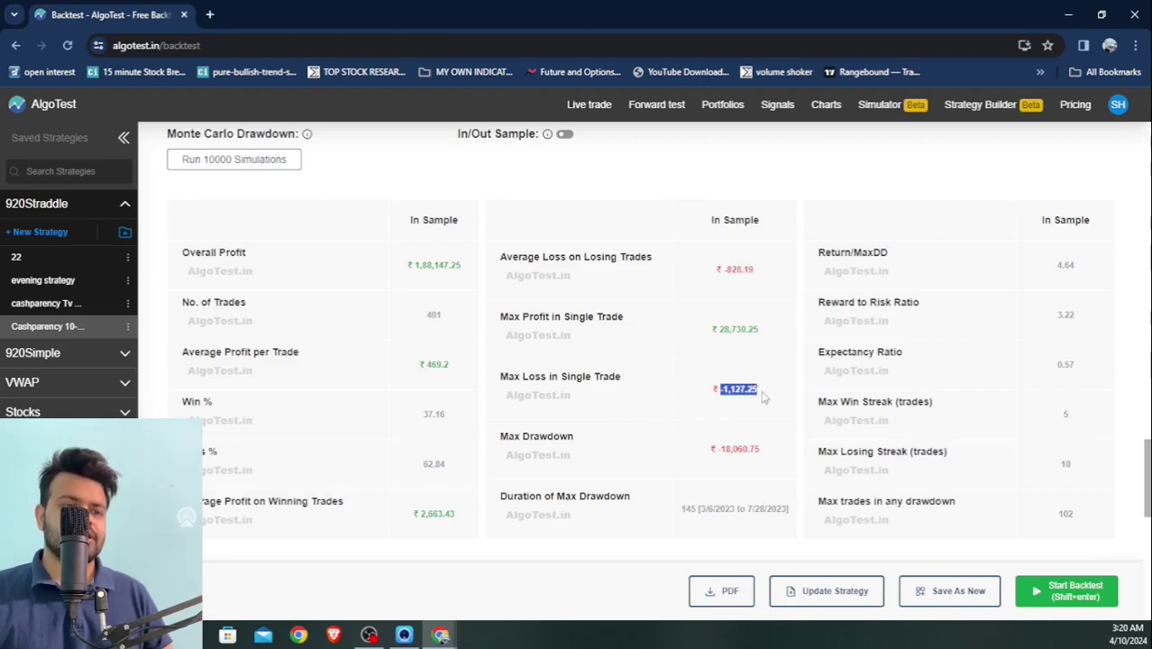
left_click(750, 403)
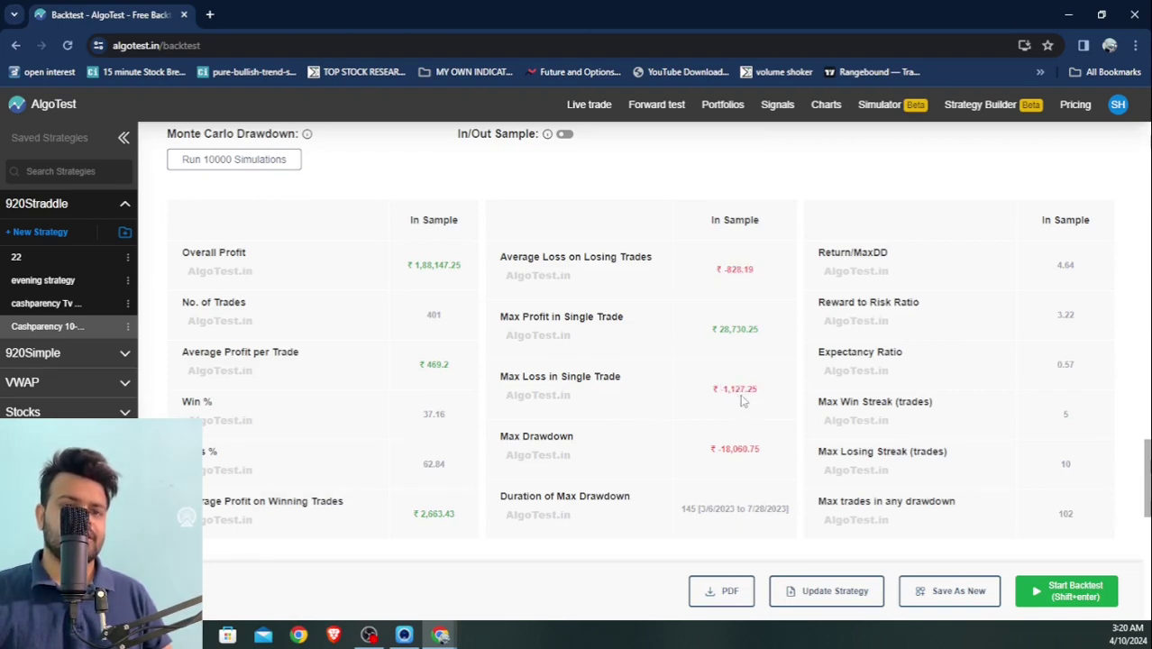
left_click_drag(719, 330, 775, 339)
left_click(713, 323)
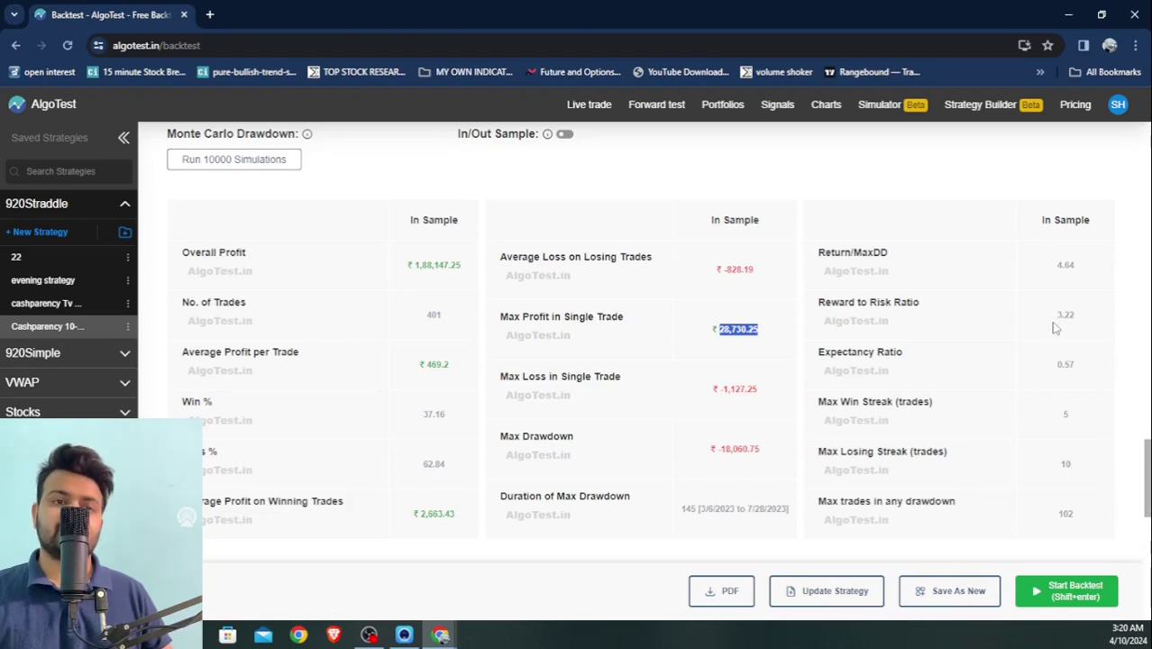
double_click(1069, 422)
left_click_drag(1084, 471, 1024, 470)
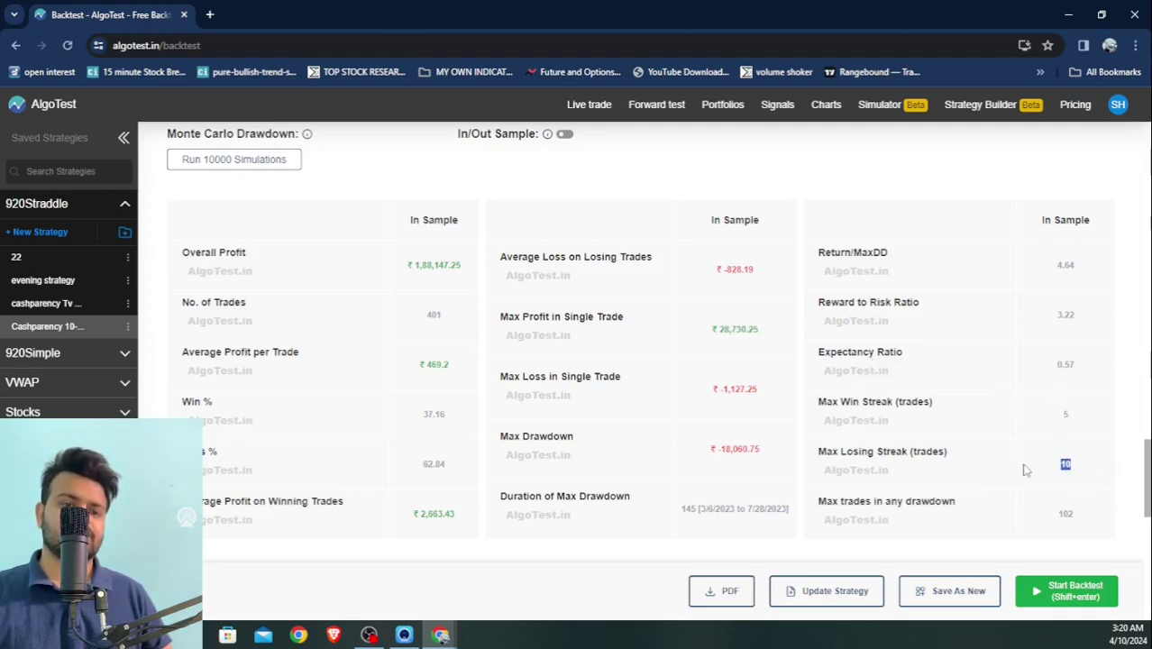
Look through the first trades listed in the backtest's full report.
scroll(1024, 470, "down", 2)
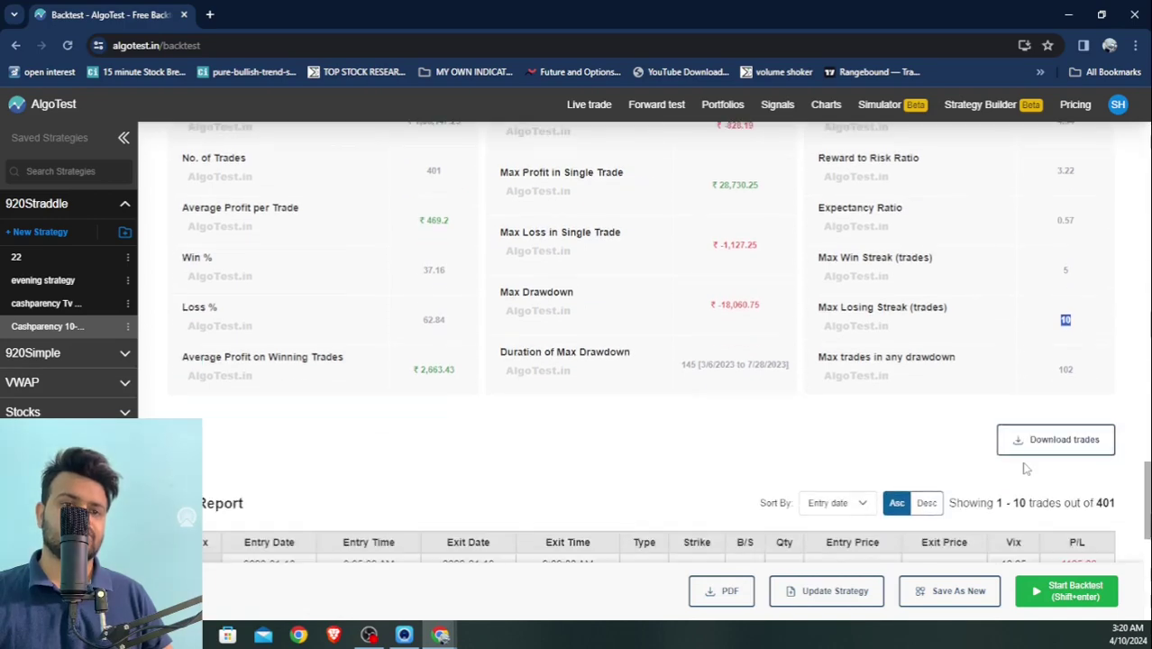
scroll(729, 361, "down", 3)
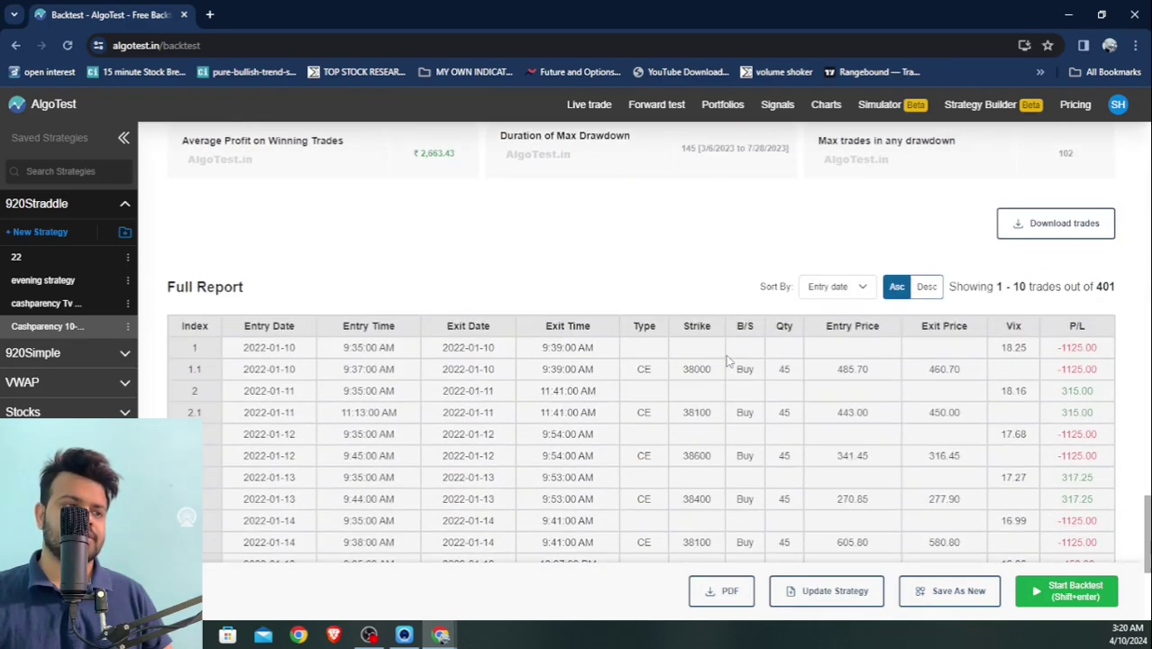
scroll(852, 379, "down", 3)
scroll(852, 379, "up", 6)
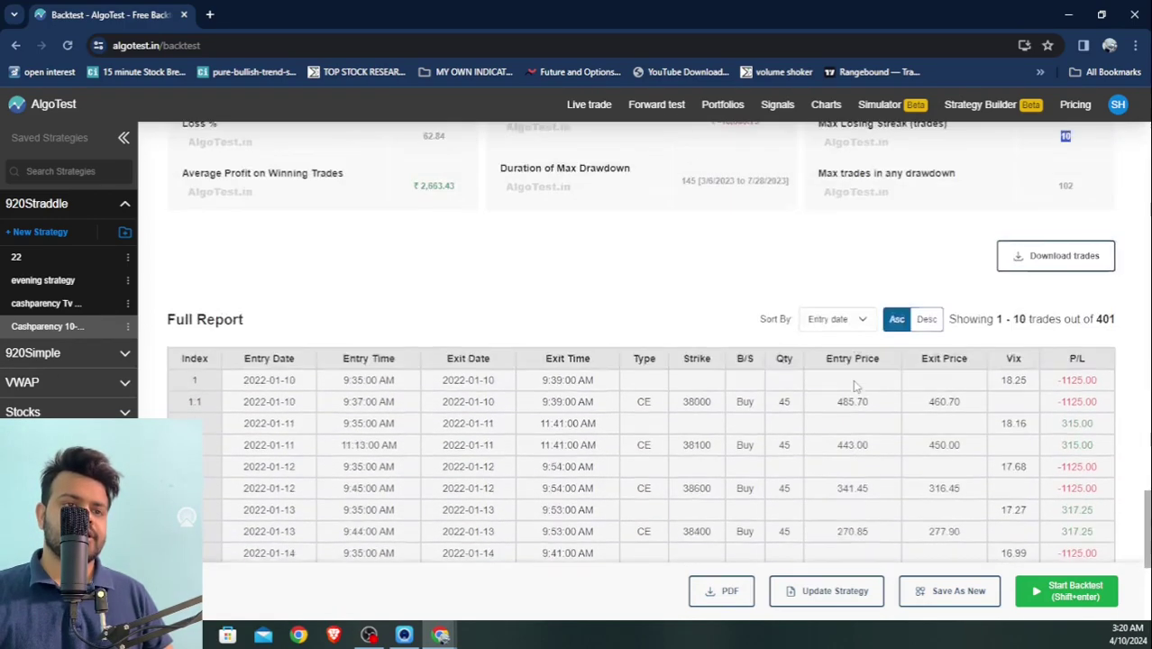
Set the number of lots for the ITM1 call leg to 1.
scroll(853, 379, "up", 15)
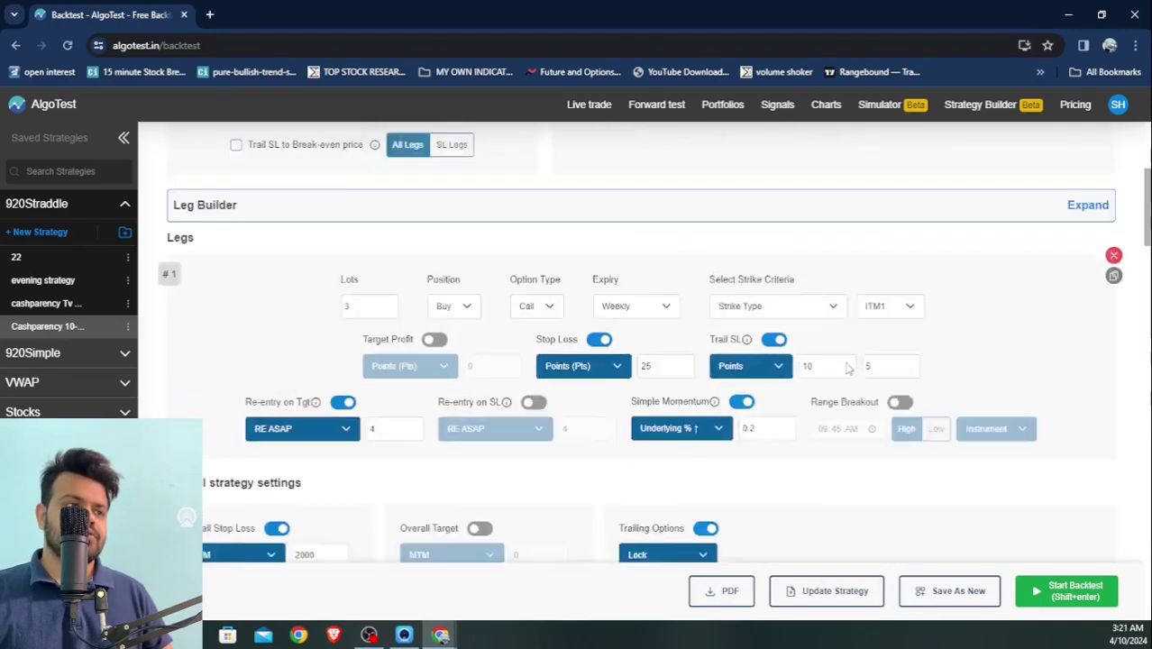
scroll(530, 302, "down", 2)
double_click(365, 378)
type("21")
key("BackSpace")
key("BackSpace")
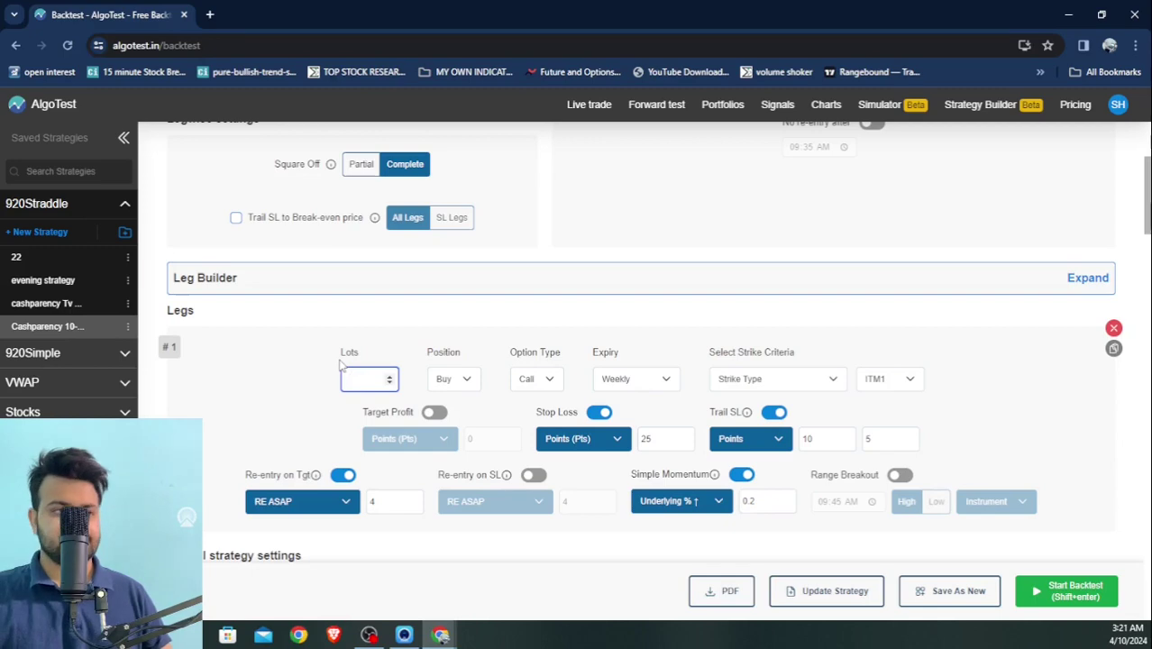
type("1")
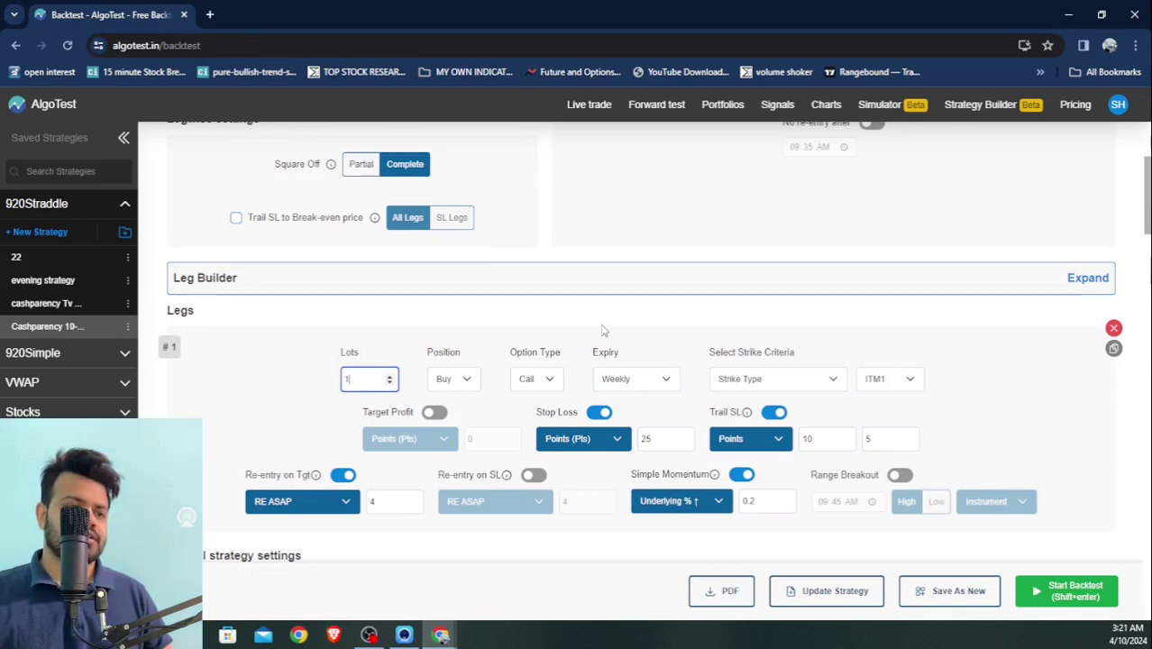
scroll(604, 332, "down", 10)
scroll(604, 335, "down", 6)
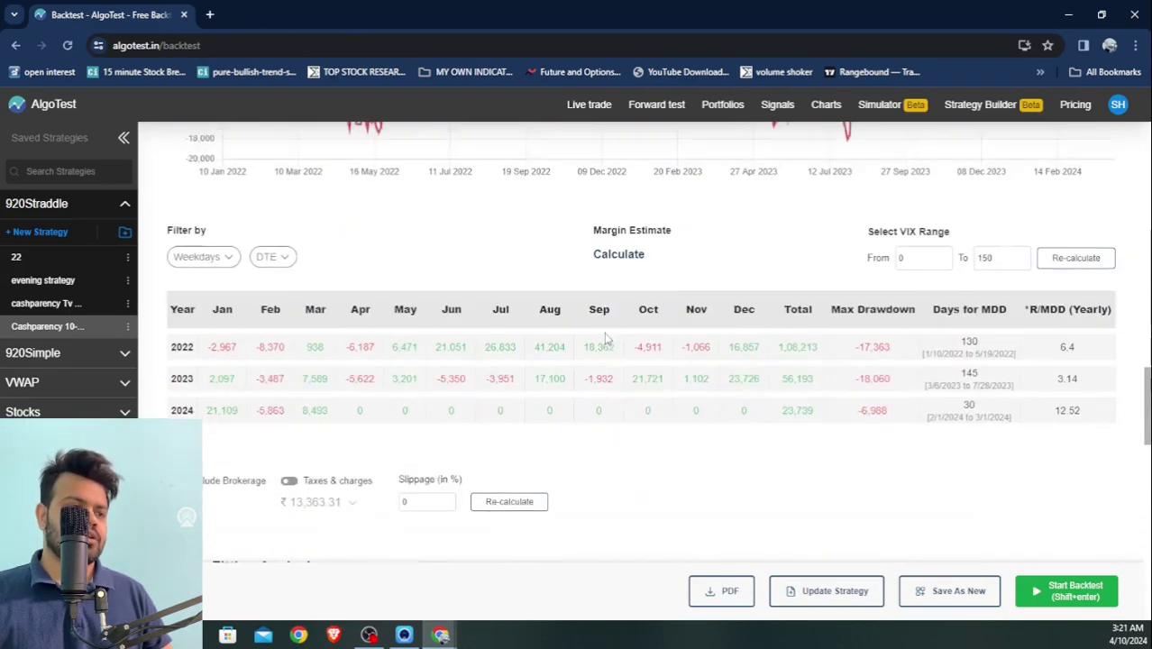
Include taxes and charges plus brokerage of ₹20 per order in the backtest results, and check the 2022 total.
left_click(290, 310)
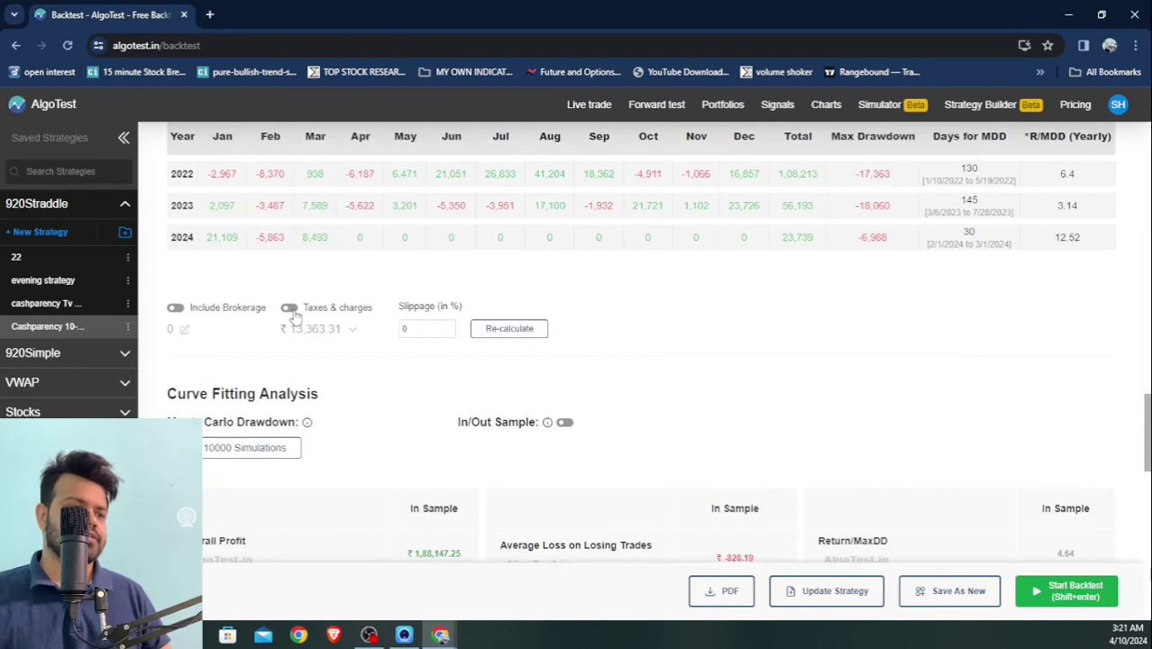
left_click(175, 309)
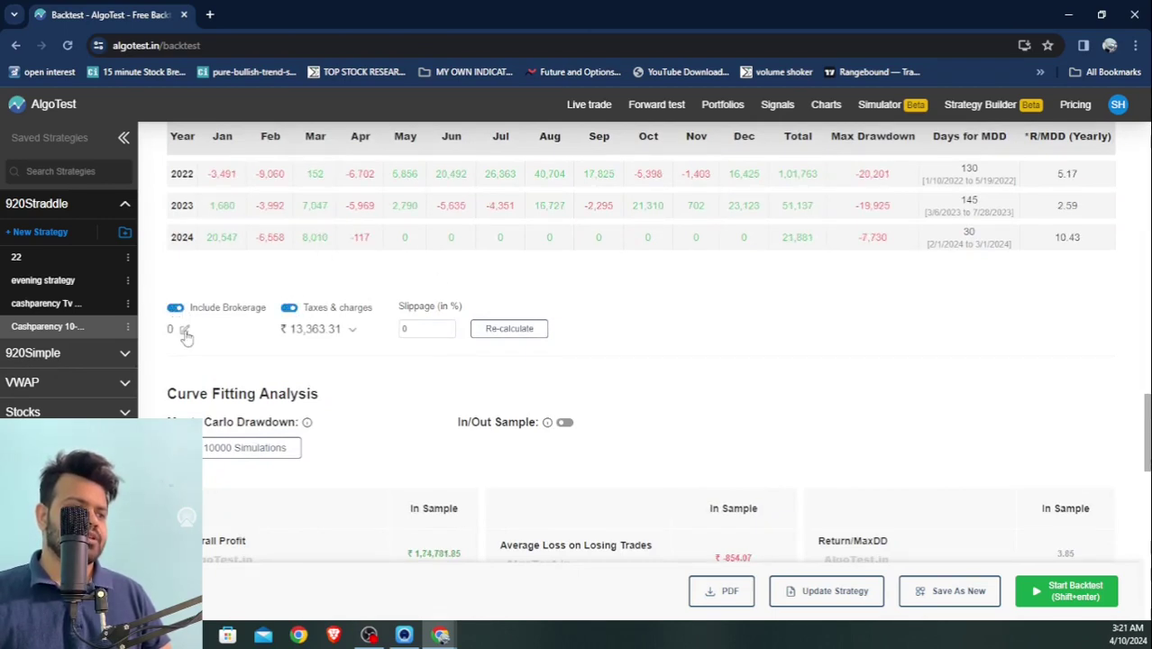
left_click(184, 329)
left_click(213, 386)
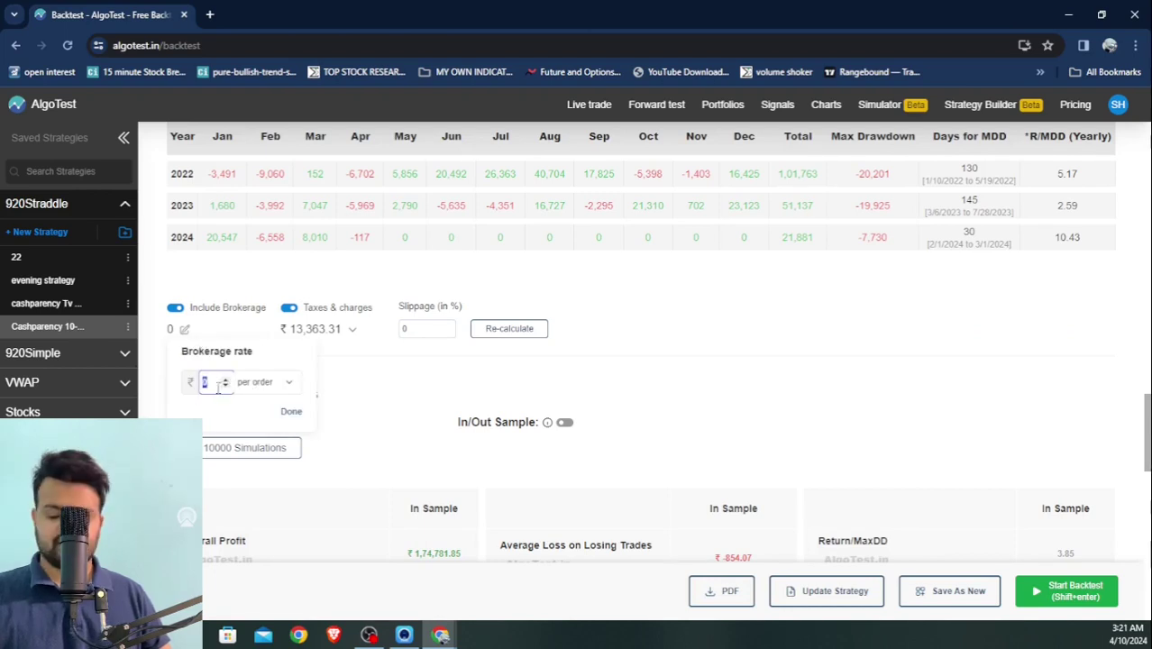
type("20")
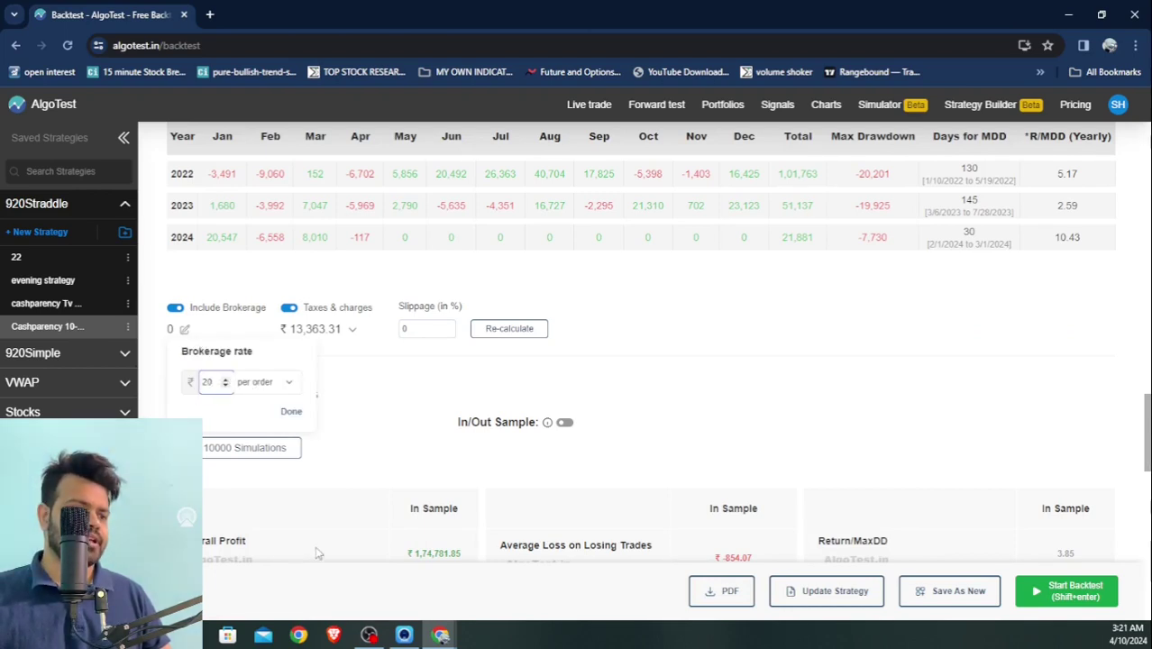
left_click(291, 412)
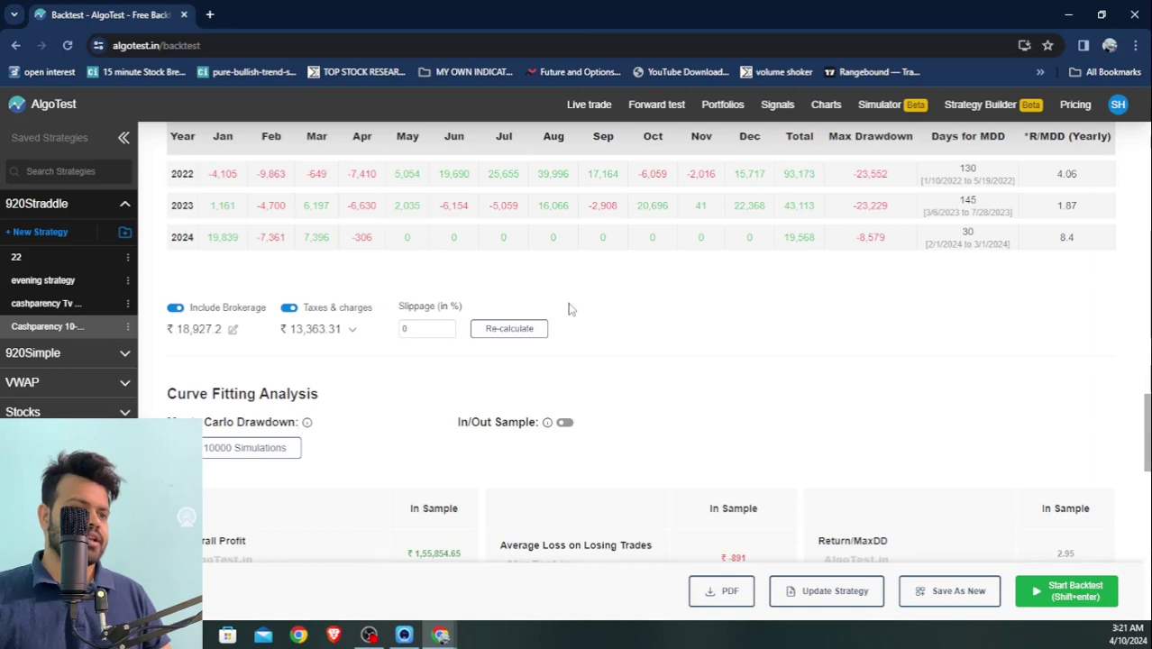
scroll(566, 304, "up", 2)
left_click_drag(785, 318, 821, 324)
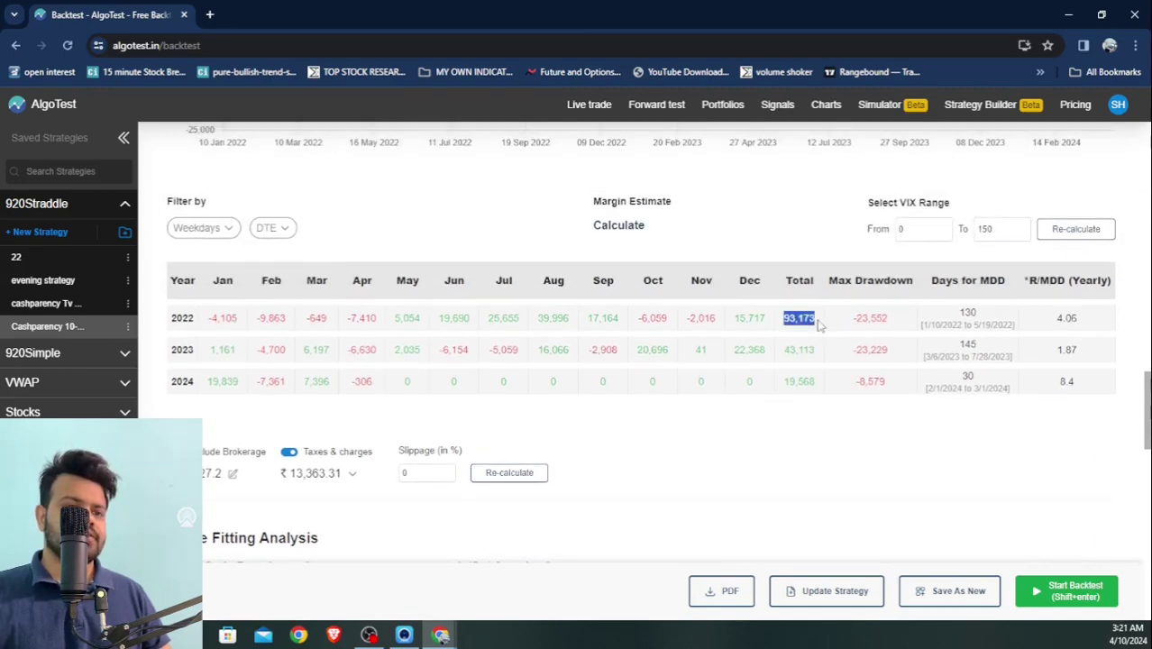
Rerun the backtest with the ITM1 call leg at 1 lot.
scroll(537, 308, "up", 10)
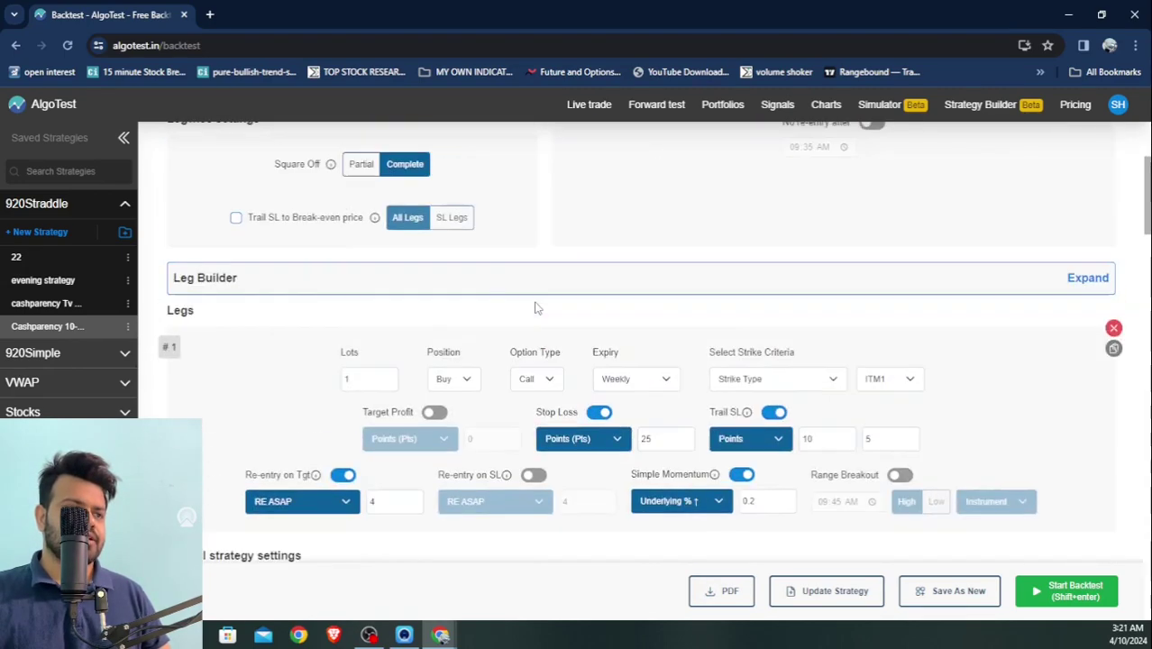
scroll(537, 307, "up", 2)
scroll(536, 307, "down", 5)
scroll(537, 307, "up", 1)
scroll(536, 307, "down", 4)
scroll(536, 307, "down", 5)
left_click(1064, 590)
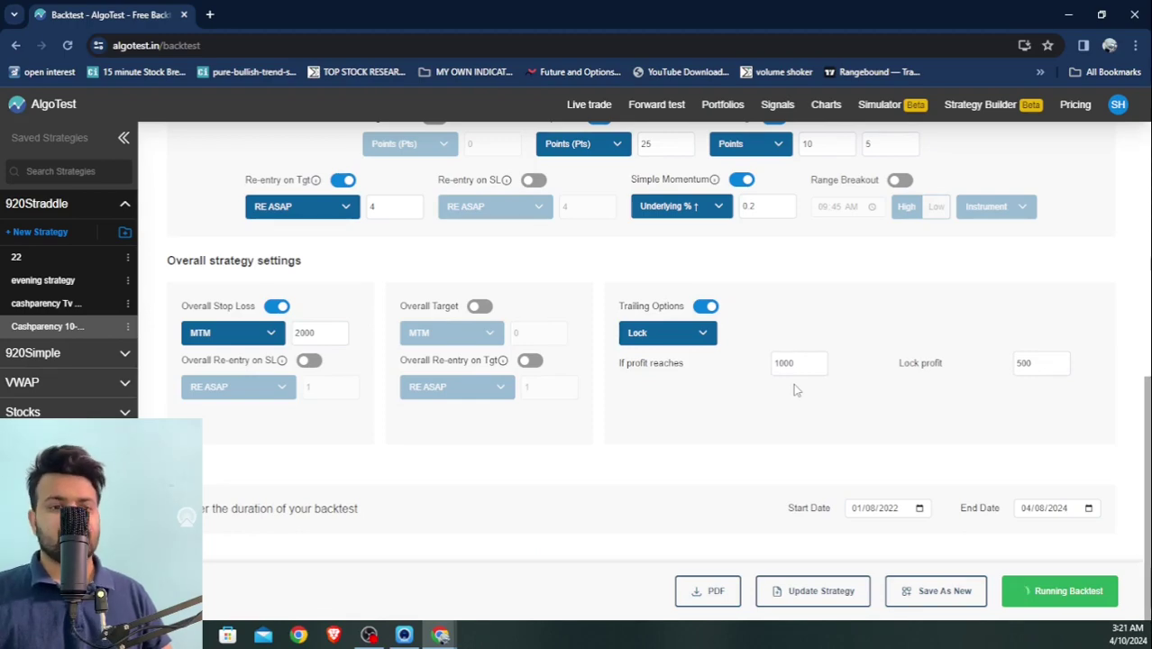
Examine the 2022 and 2023 totals and the overall profit of the one-lot backtest.
scroll(795, 390, "down", 8)
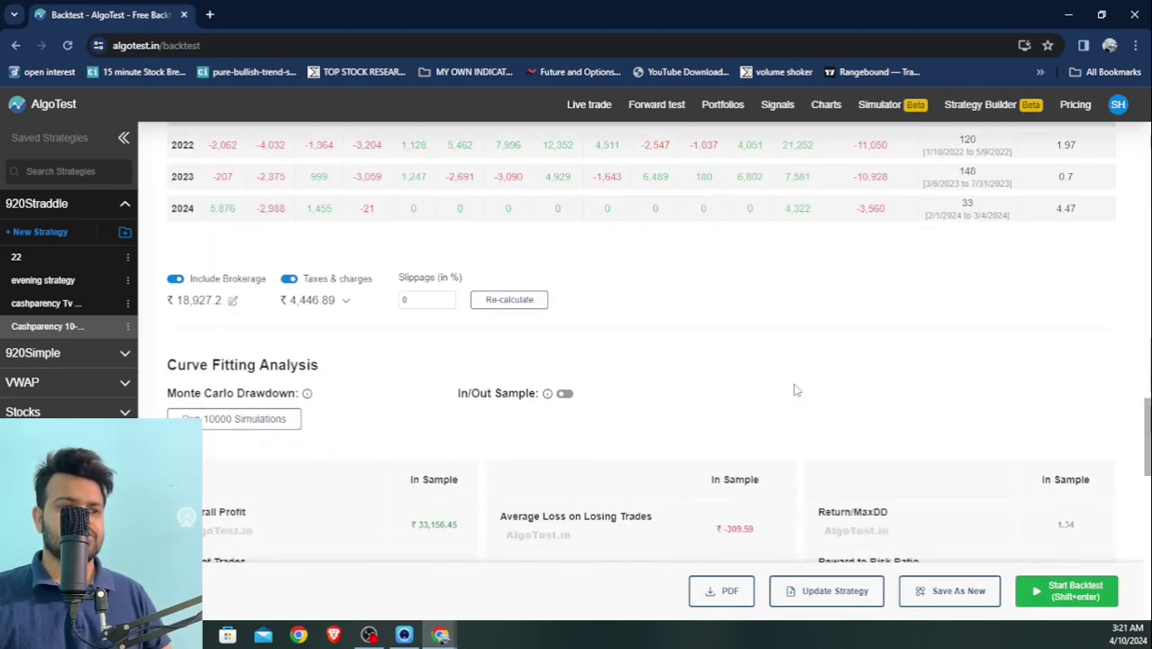
scroll(795, 389, "up", 1)
double_click(791, 217)
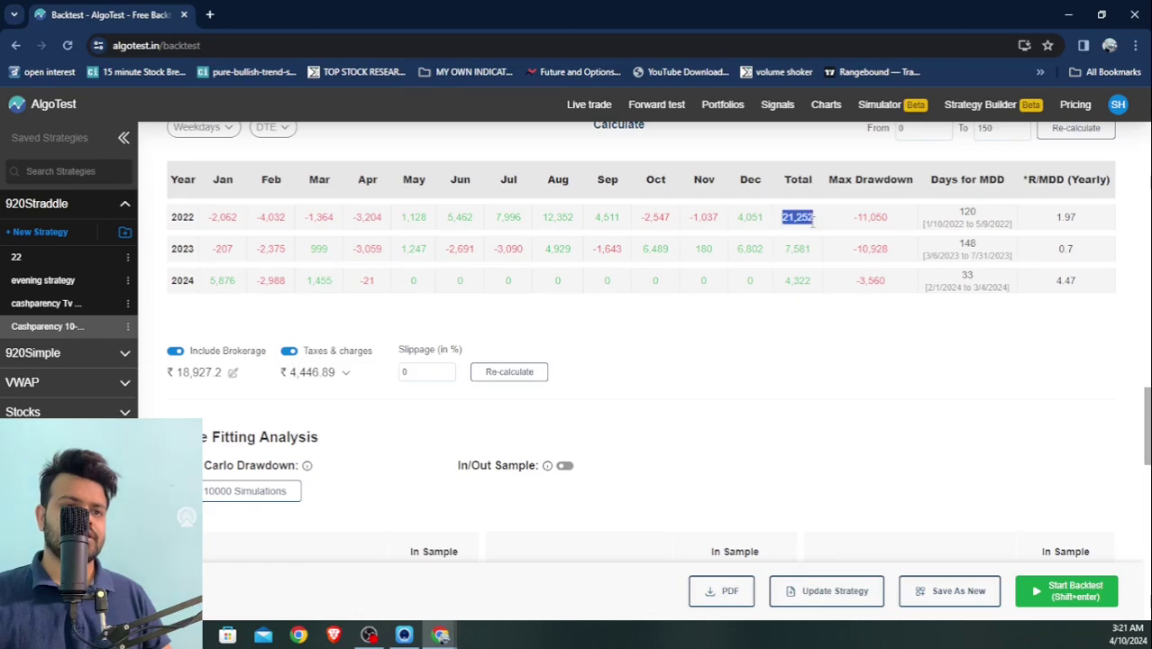
double_click(794, 248)
scroll(784, 280, "down", 5)
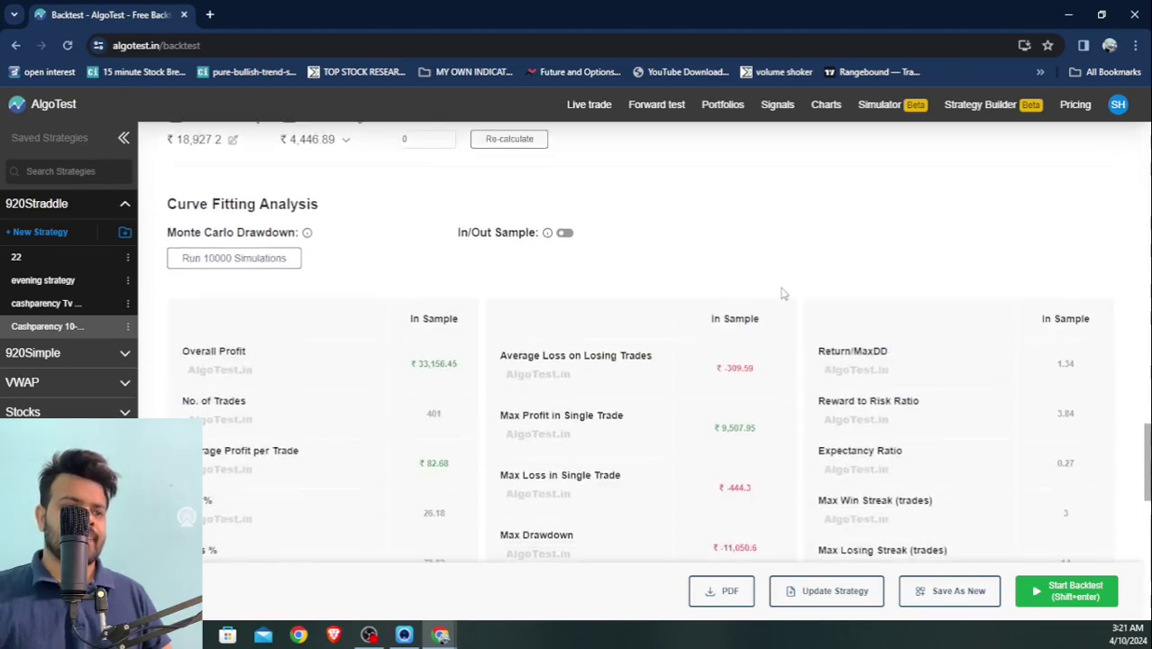
left_click_drag(412, 237, 460, 236)
Set the slippage to 0.5% and recalculate the one-lot results.
scroll(455, 239, "up", 3)
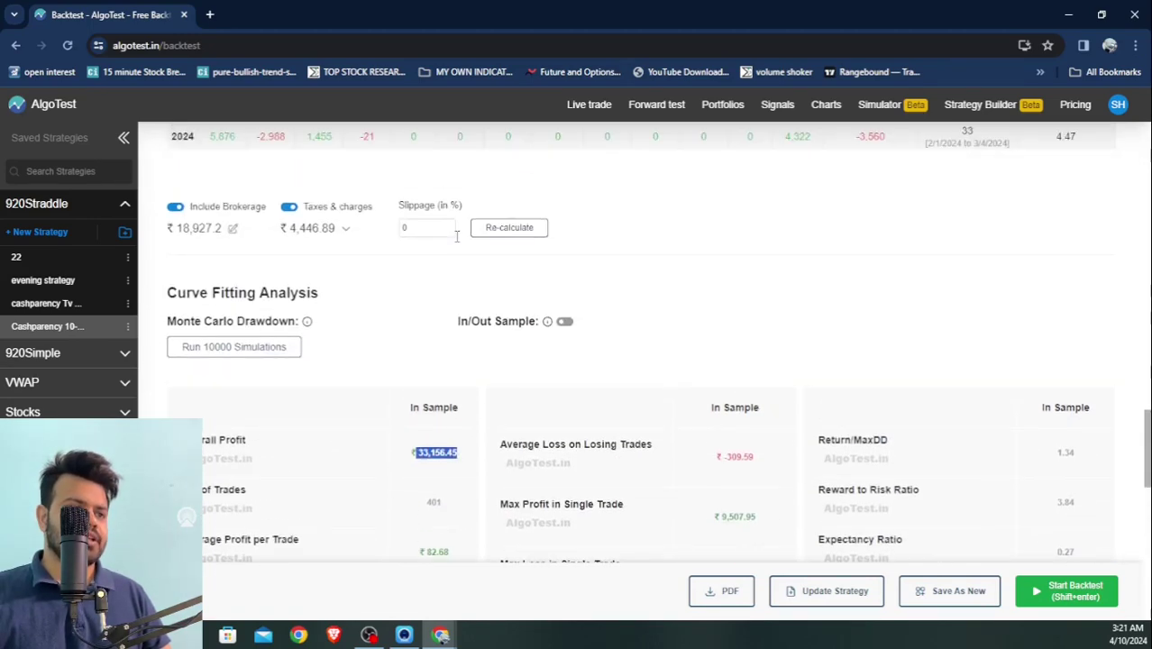
left_click(427, 228)
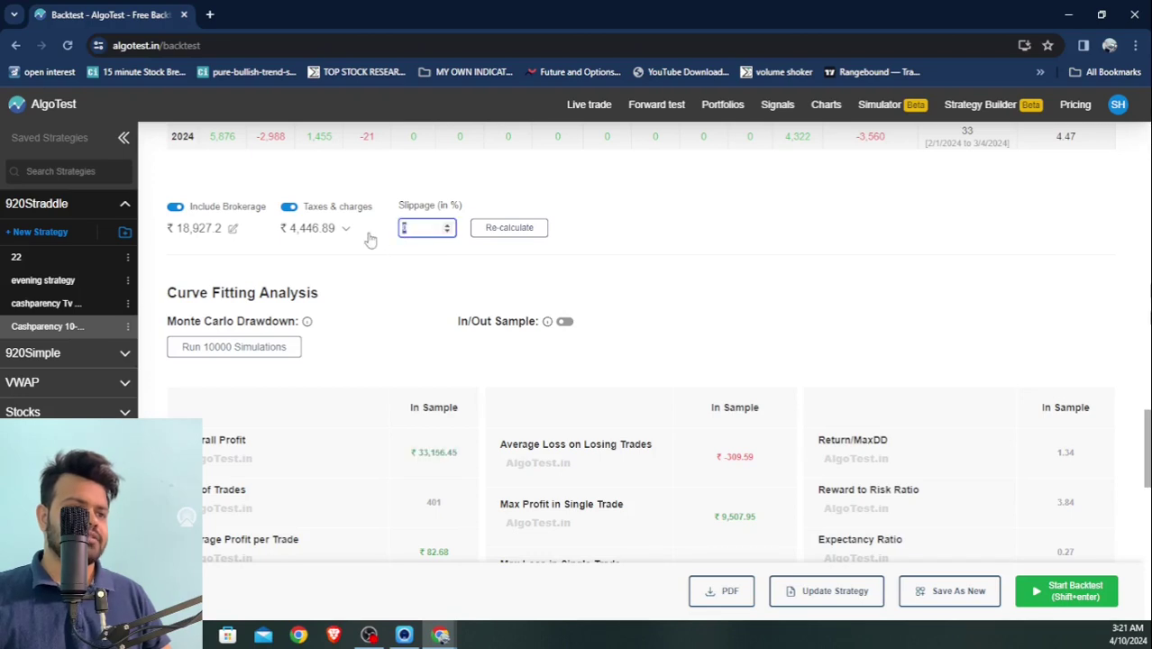
type(".5")
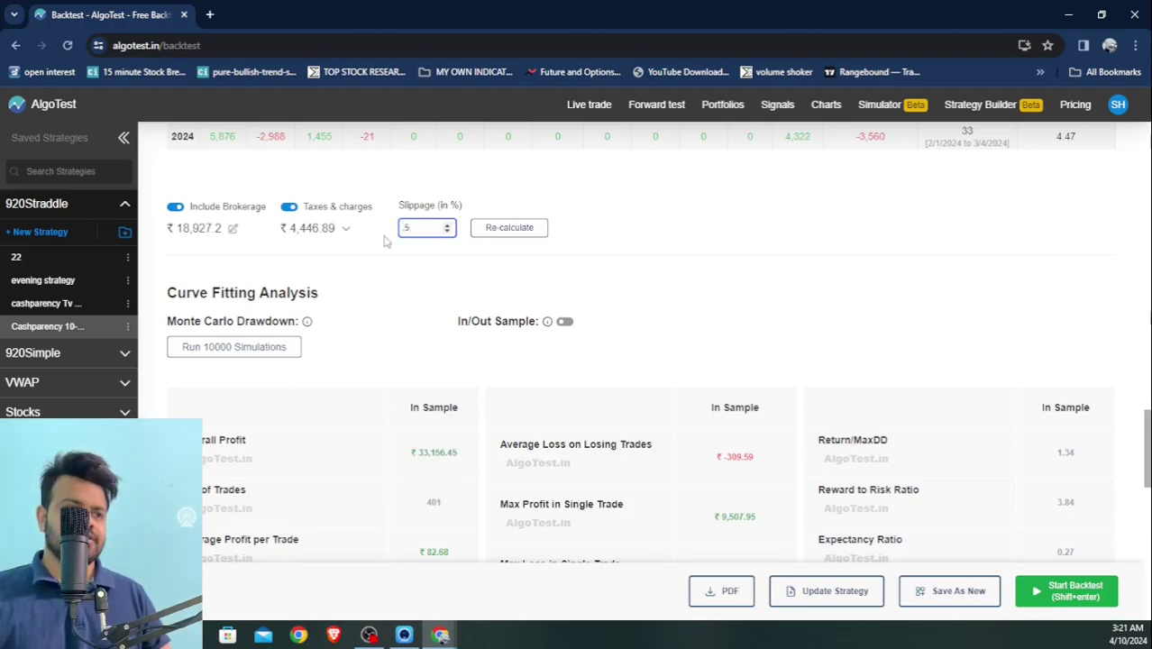
left_click(501, 238)
Examine the overall profit, charts and yearly returns table of the one-lot backtest with slippage included.
left_click_drag(415, 452, 460, 453)
scroll(478, 394, "up", 5)
scroll(478, 394, "up", 5)
scroll(478, 394, "down", 5)
scroll(478, 394, "down", 3)
scroll(478, 394, "down", 4)
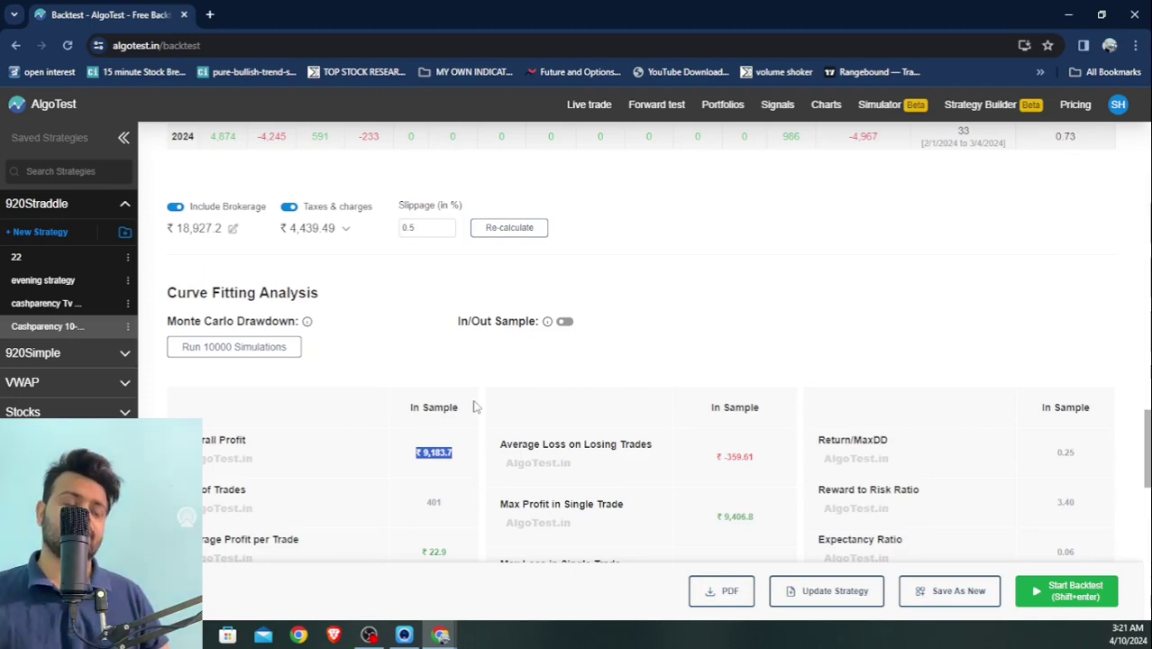
scroll(518, 381, "up", 4)
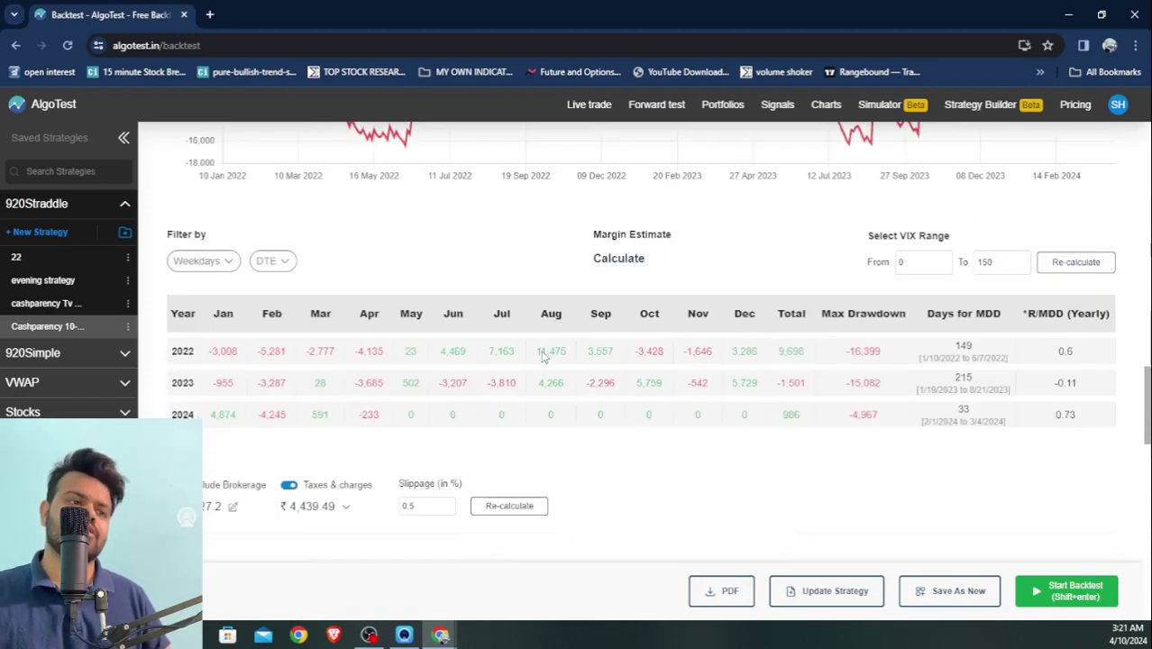
Set the ITM1 call leg to 4 lots and run the backtest.
scroll(737, 248, "up", 15)
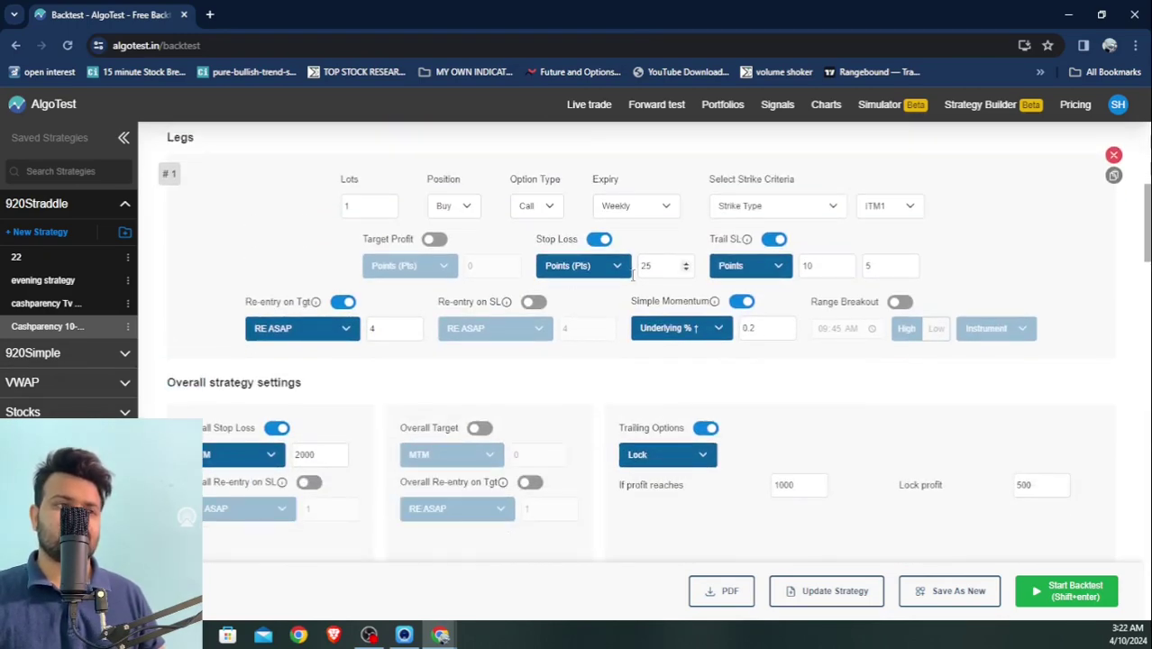
left_click_drag(362, 202, 278, 206)
type("3")
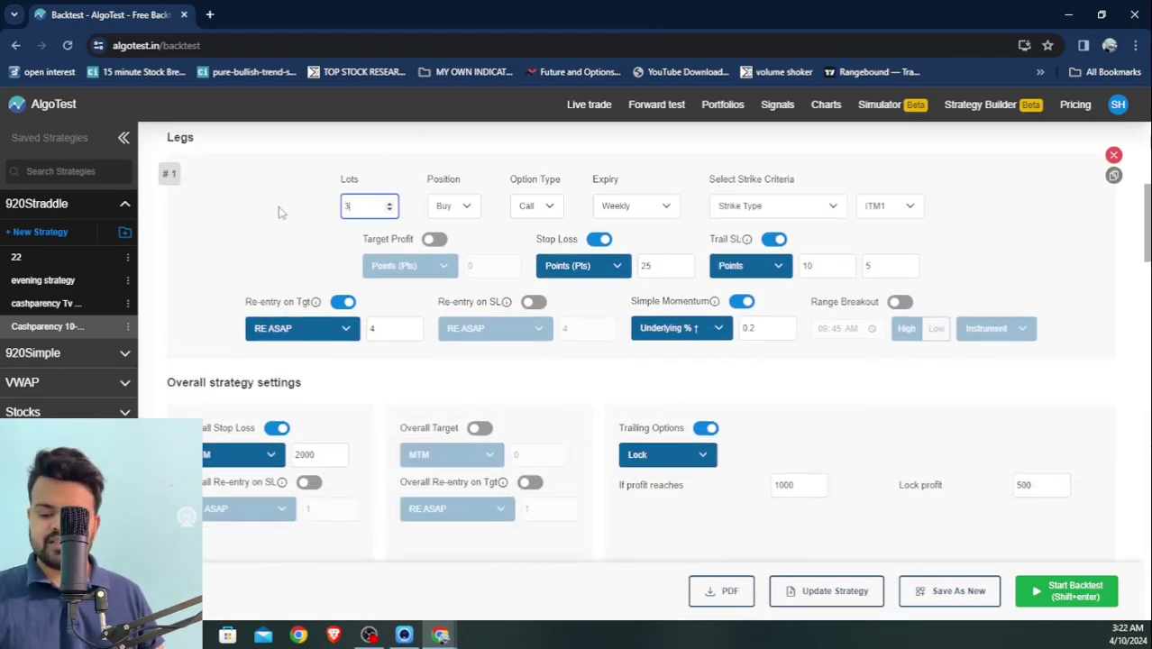
key("BackSpace")
type("4")
left_click(1062, 590)
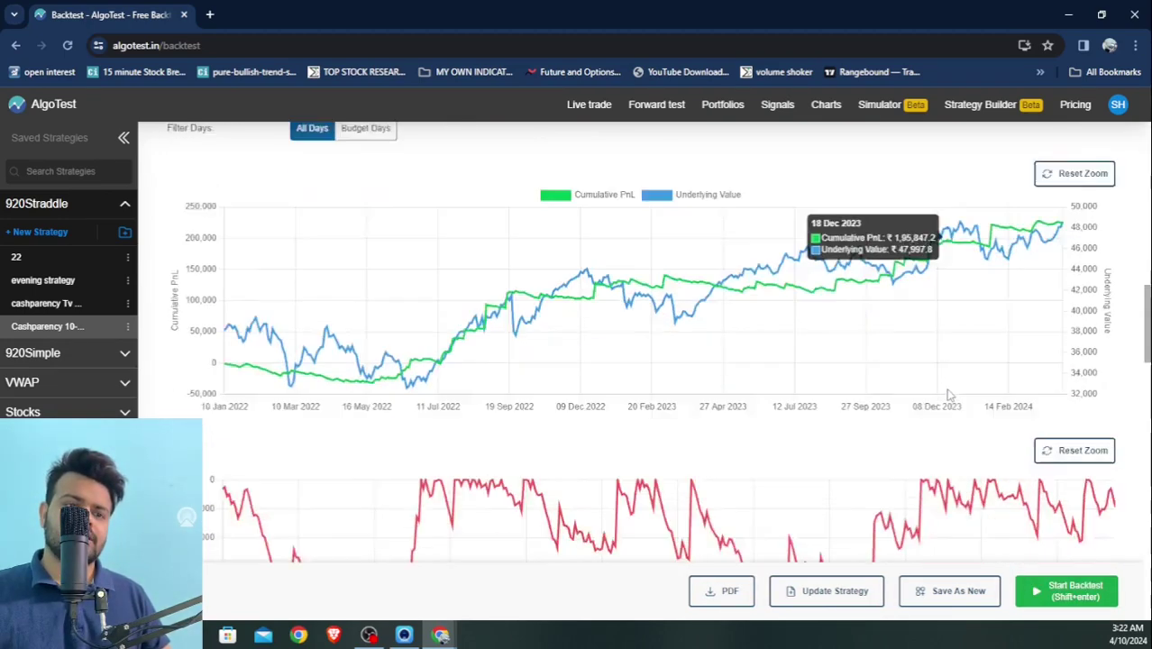
Examine the yearly returns, maximum drawdowns and overall profit of the four-lot backtest.
scroll(948, 395, "down", 10)
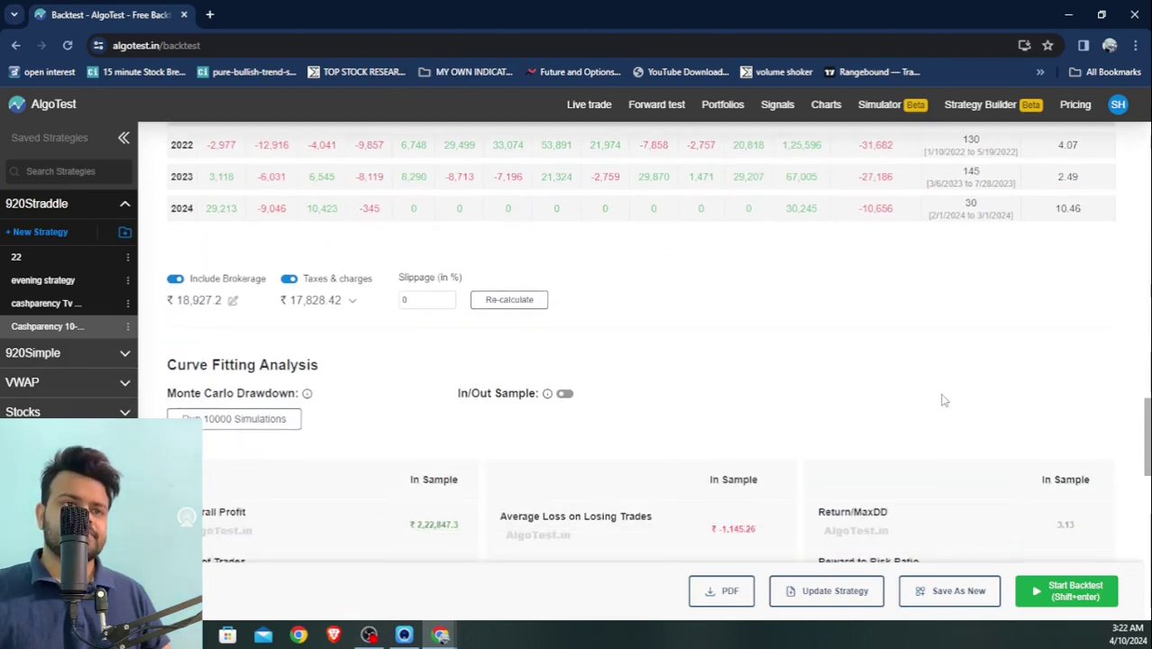
scroll(943, 399, "up", 1)
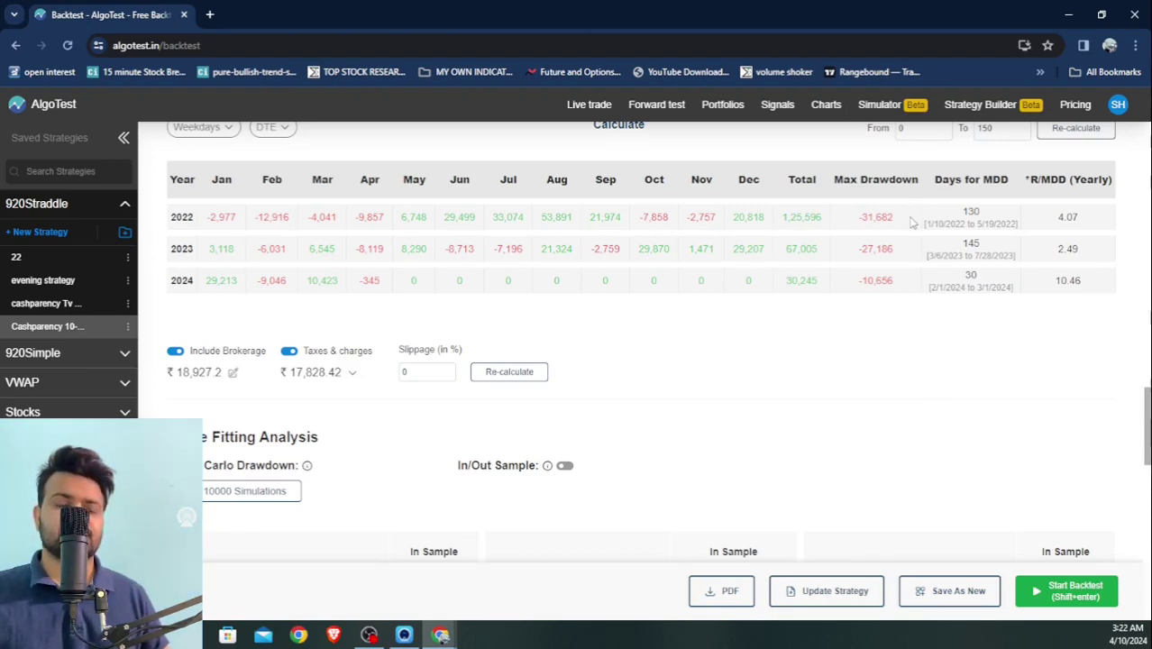
left_click_drag(901, 220, 854, 251)
left_click_drag(920, 281, 798, 297)
scroll(901, 303, "down", 4)
scroll(901, 303, "down", 1)
left_click_drag(413, 172, 443, 175)
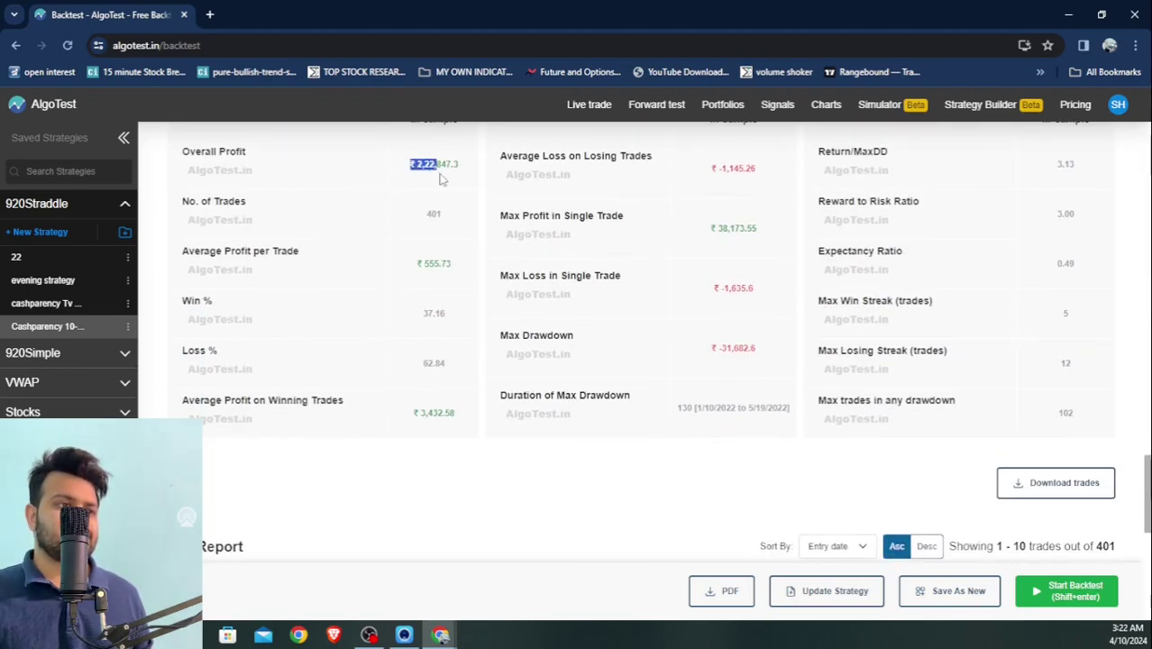
Review the four-lot backtest's profit and drawdown charts, overall strategy settings, reward to risk ratio and full trade report.
scroll(442, 175, "up", 5)
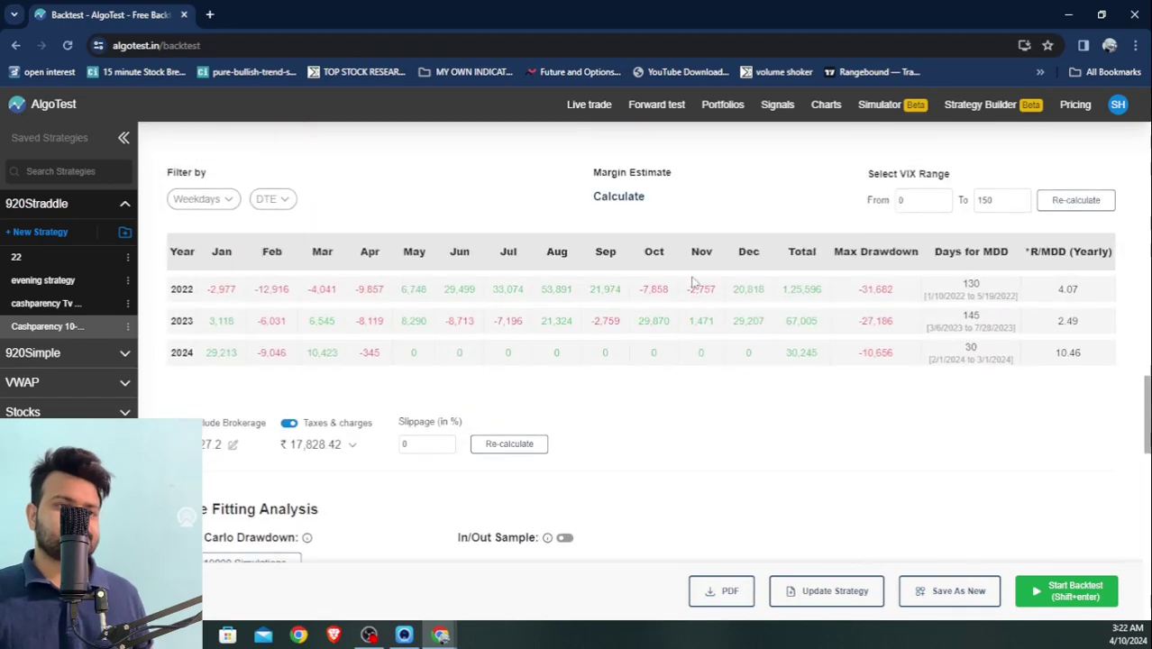
scroll(387, 261, "up", 10)
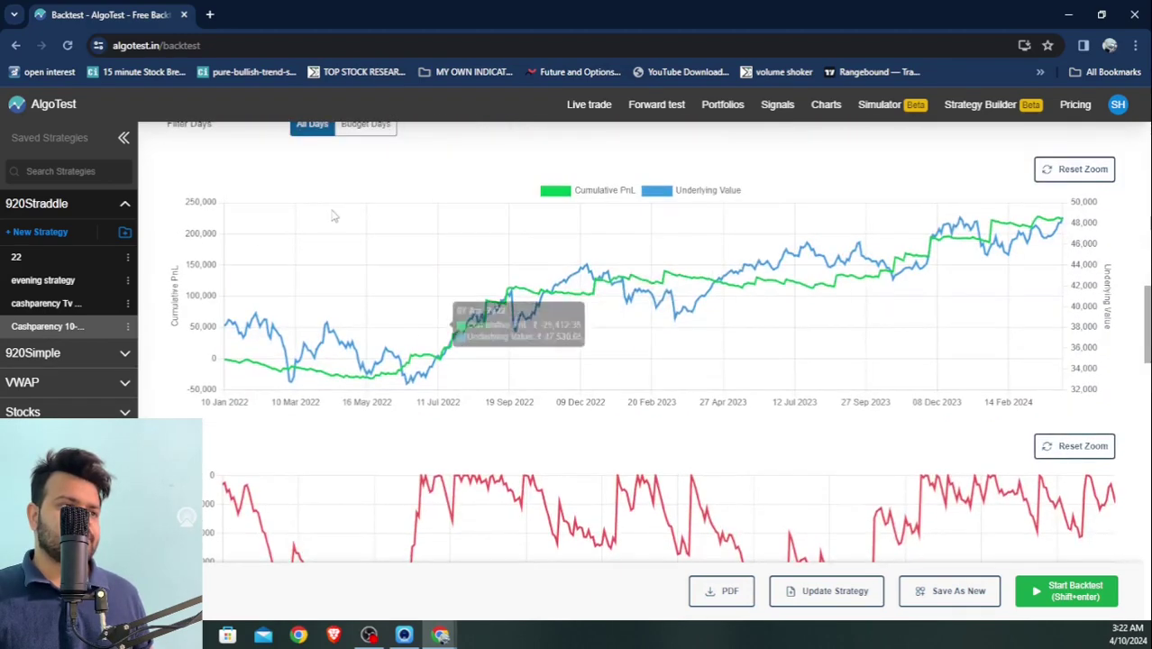
scroll(335, 216, "up", 2)
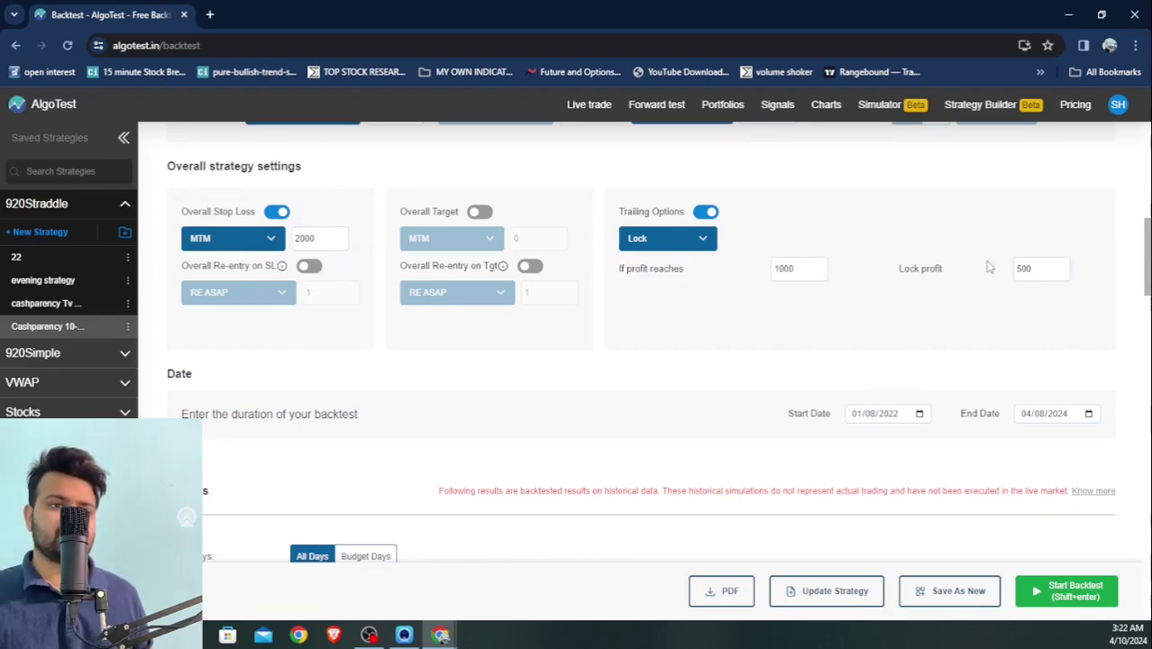
scroll(1036, 301, "down", 10)
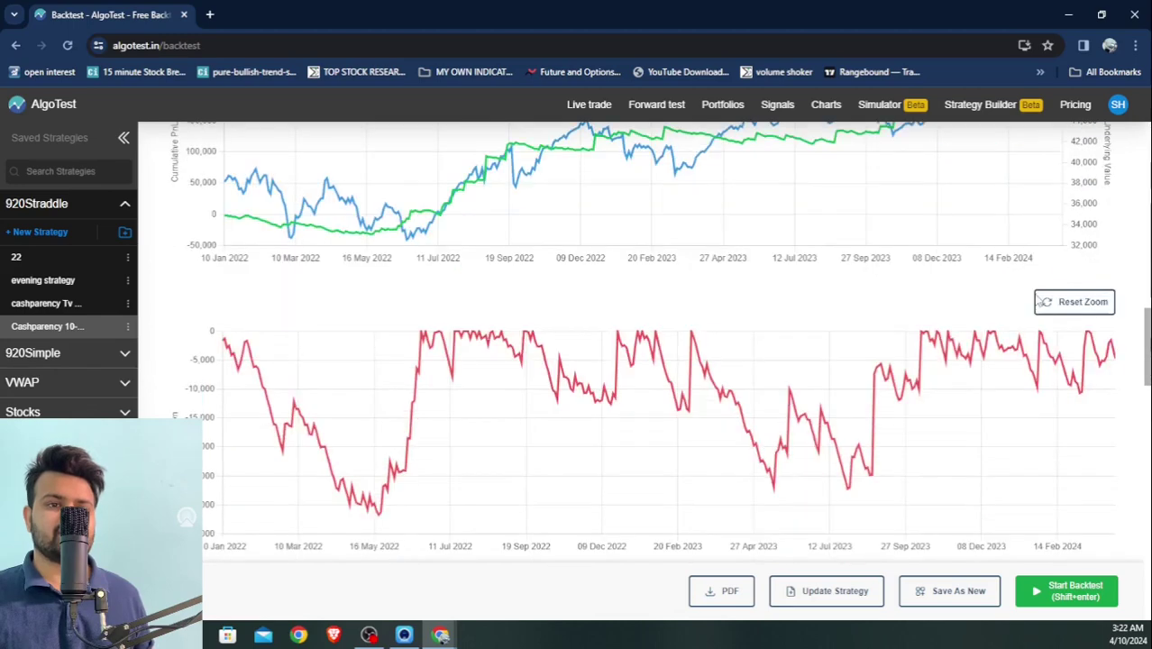
scroll(1037, 301, "down", 3)
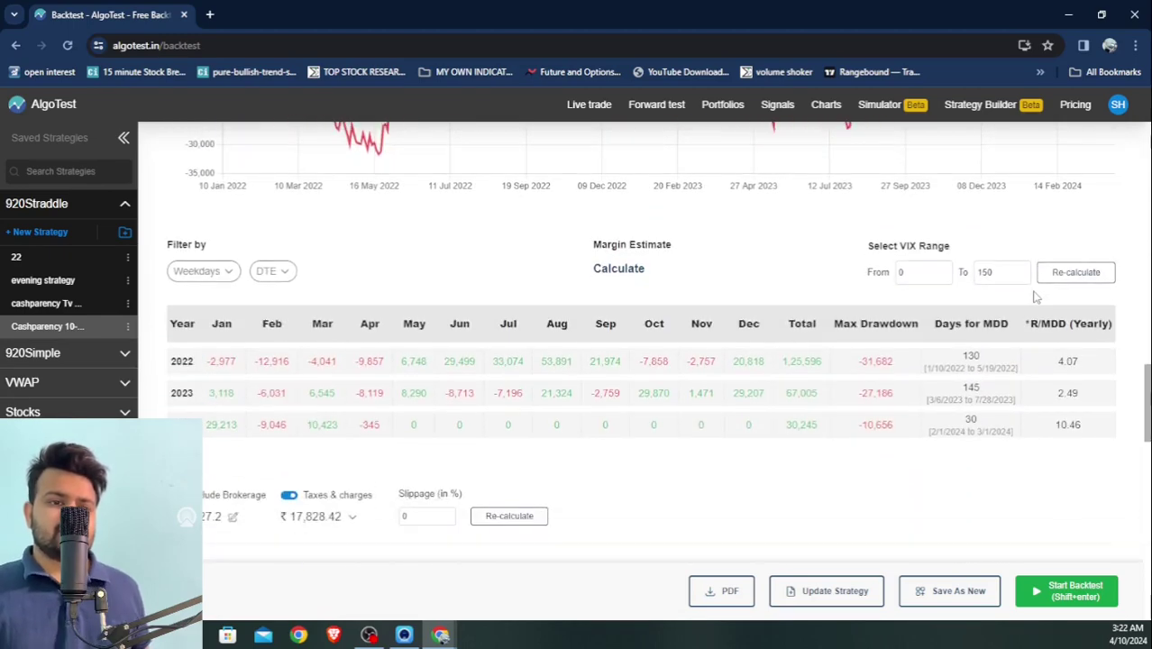
scroll(797, 385, "down", 8)
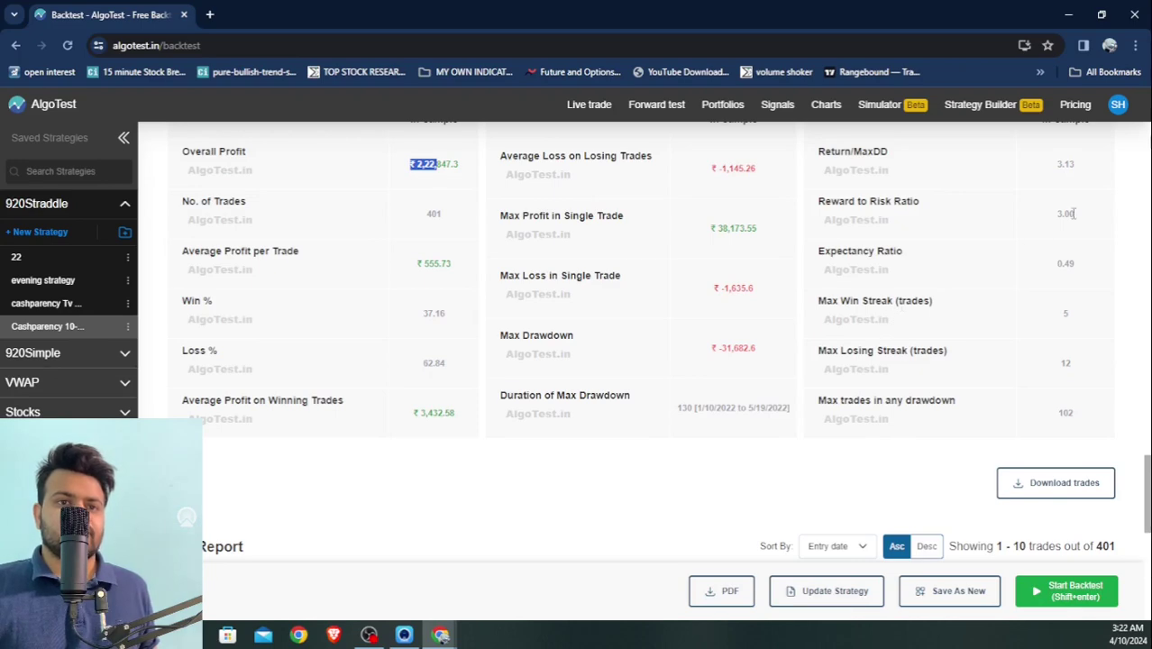
left_click_drag(1073, 213, 1032, 222)
scroll(957, 287, "up", 1)
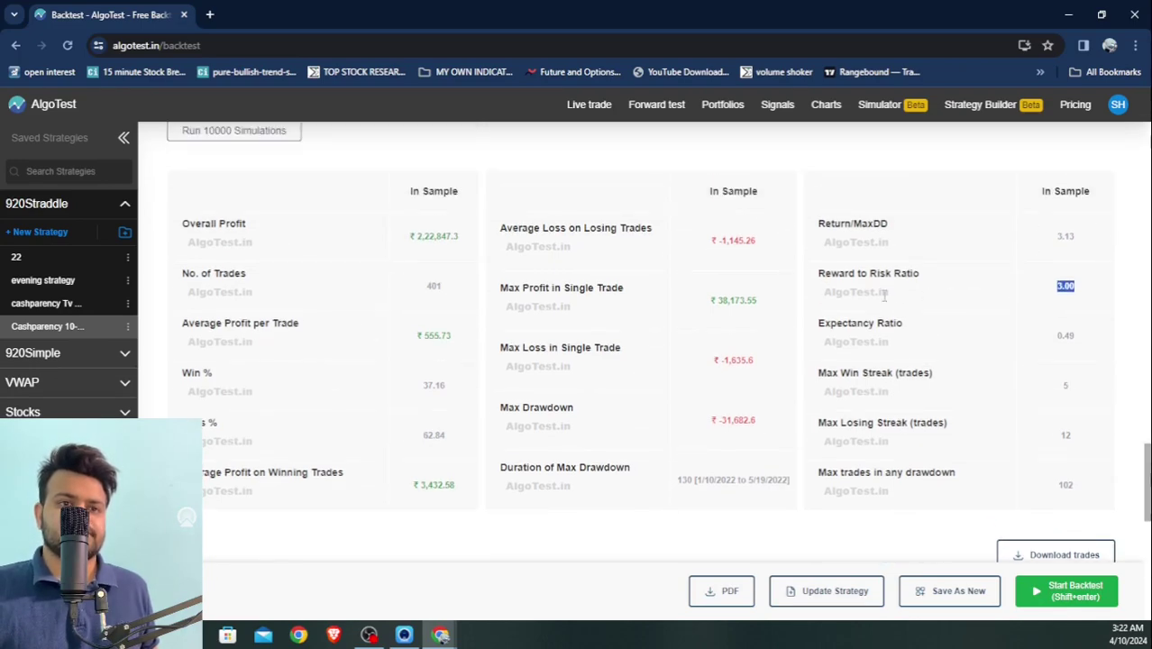
scroll(882, 295, "down", 2)
scroll(881, 297, "down", 5)
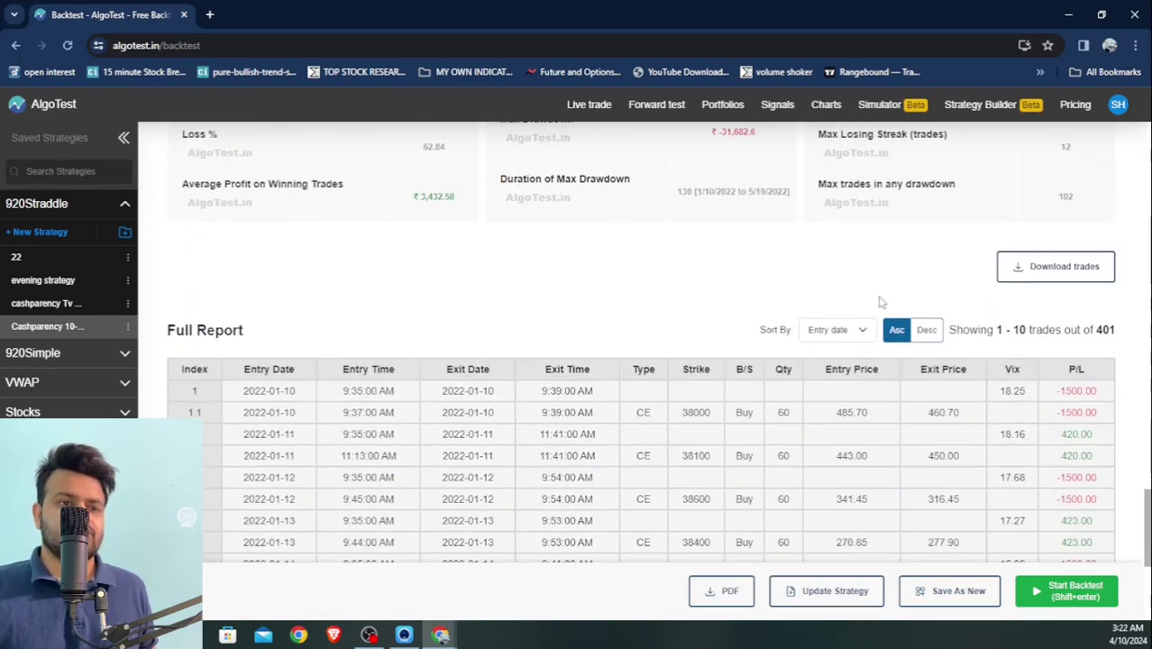
Set the slippage to 0.3%, recalculate the four-lot results and check the overall profit.
scroll(881, 303, "up", 10)
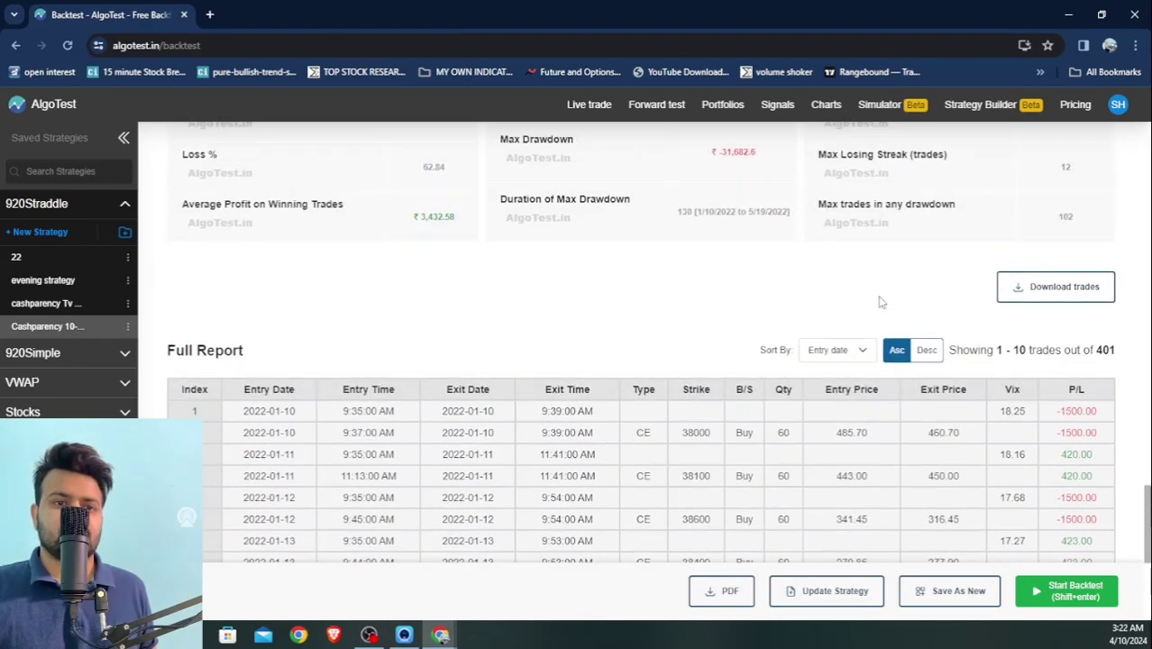
scroll(882, 303, "up", 1)
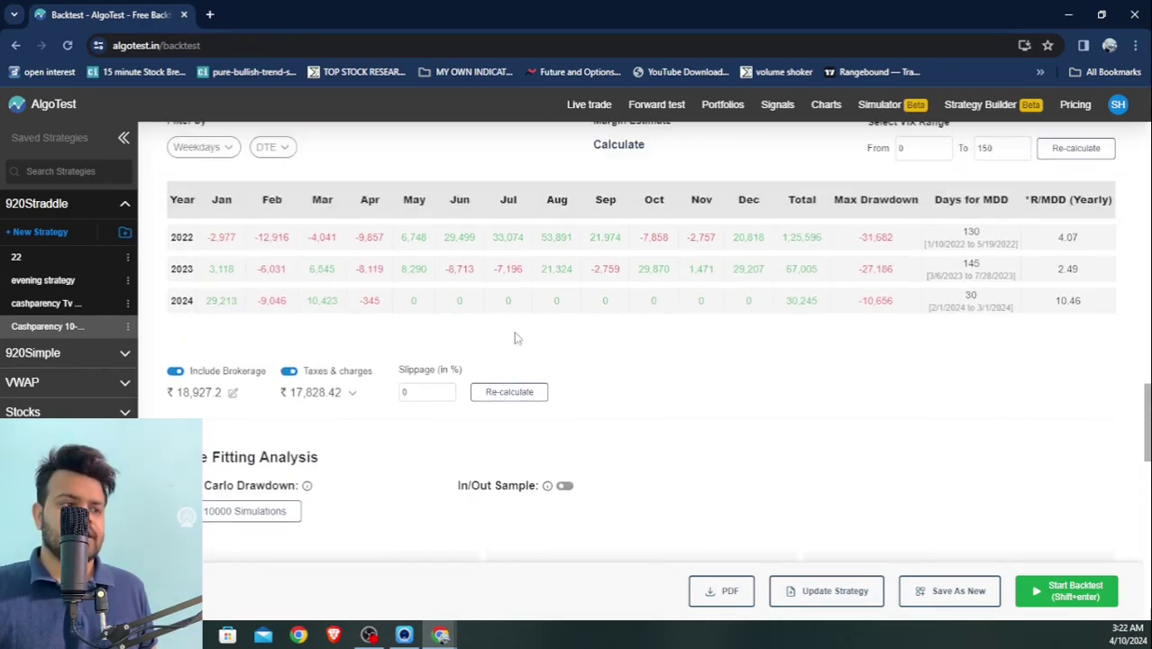
double_click(406, 391)
key("BackSpace")
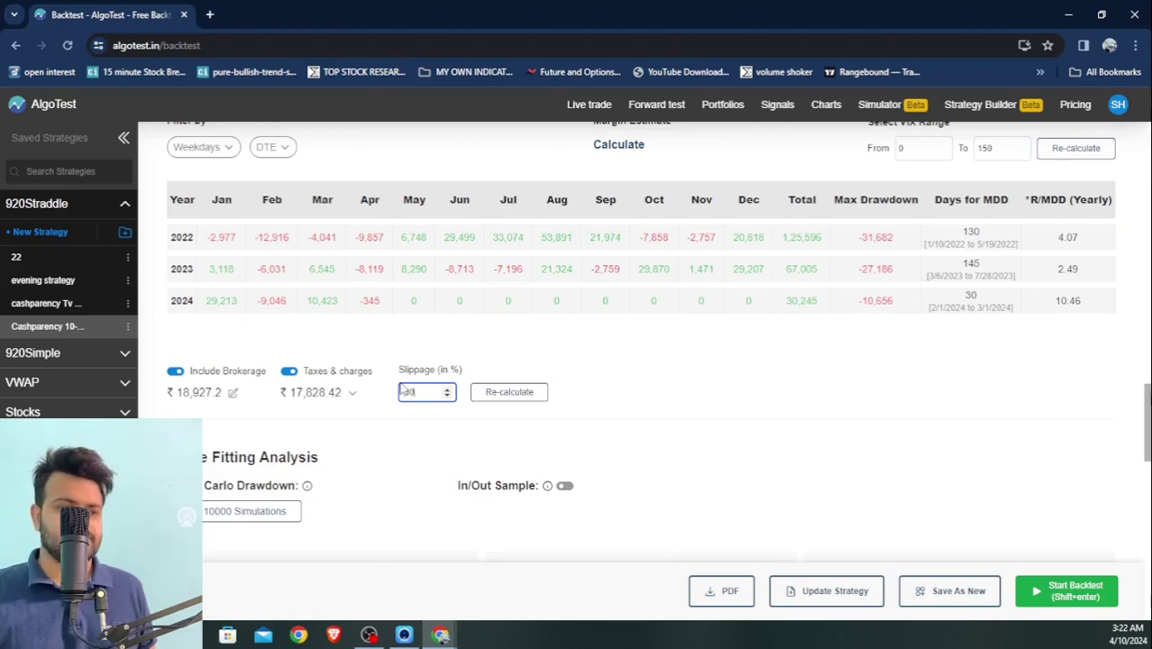
left_click(509, 391)
scroll(532, 352, "down", 3)
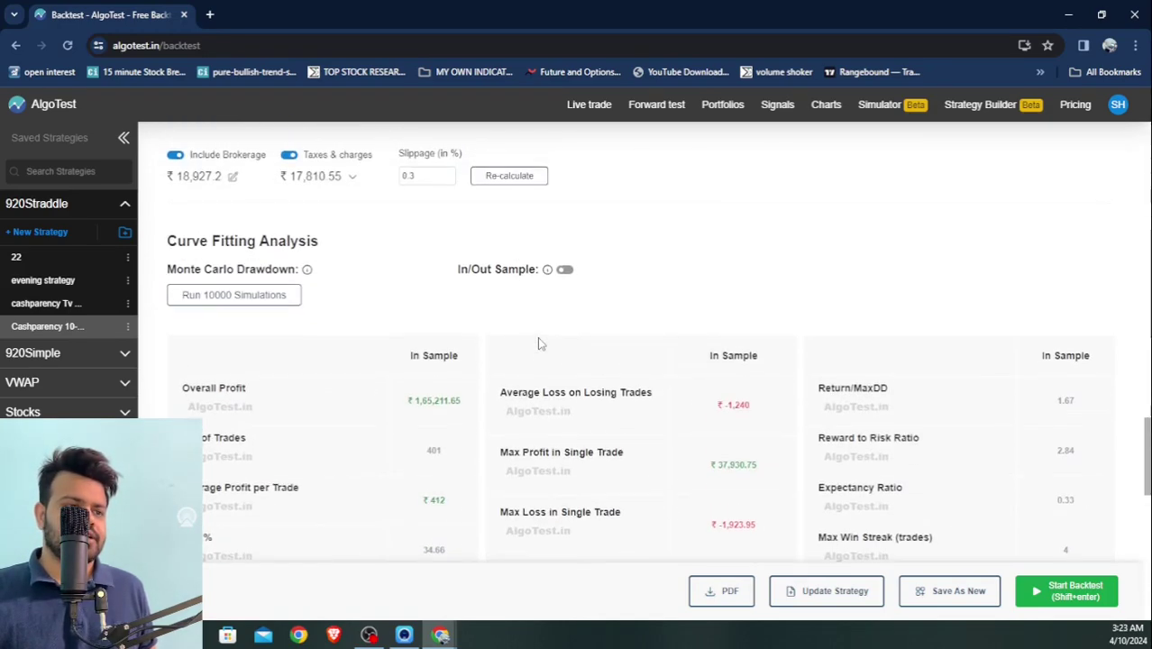
left_click_drag(403, 401, 466, 403)
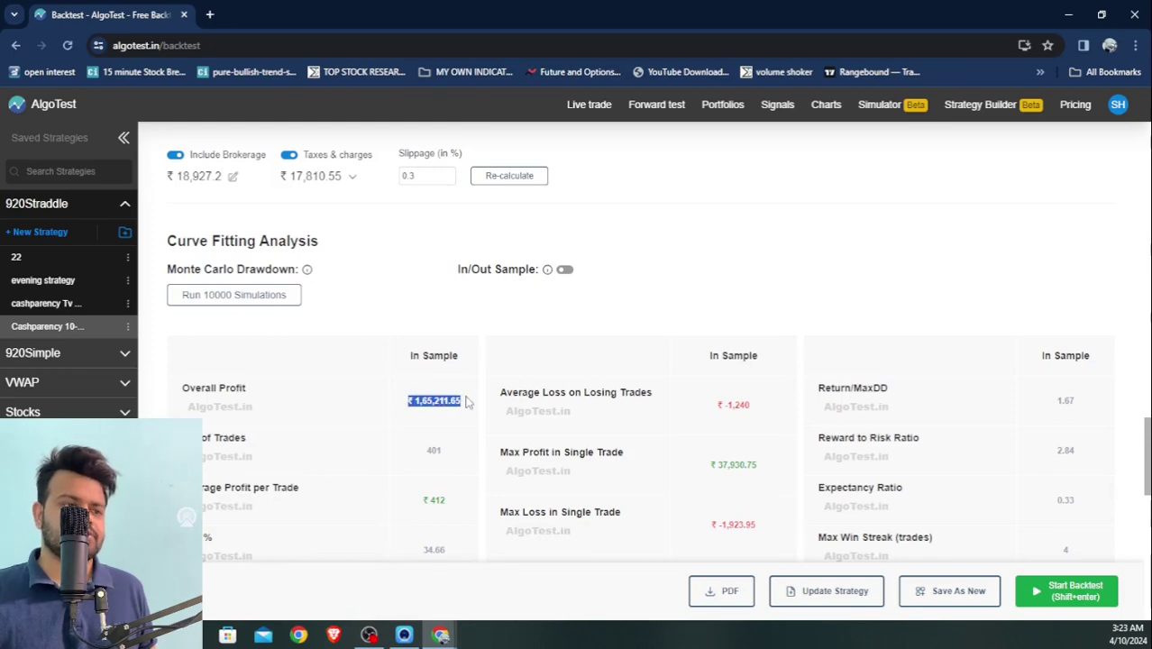
Check the breakdown of taxes and charges for the four-lot backtest.
scroll(469, 393, "up", 4)
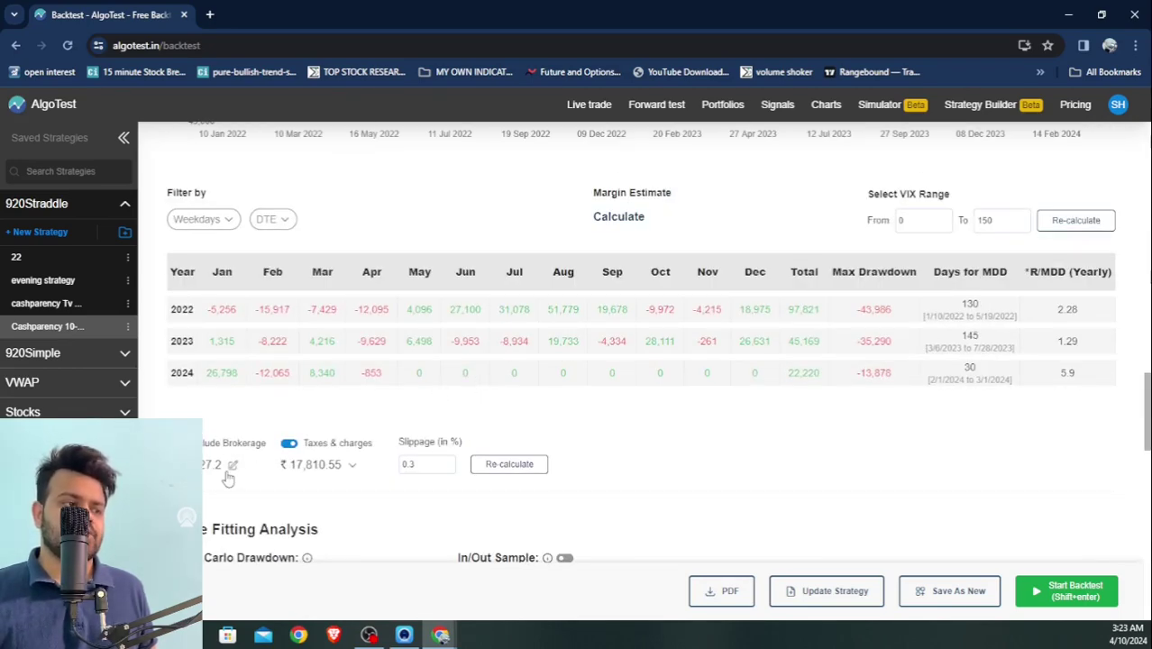
left_click(351, 464)
scroll(352, 469, "down", 2)
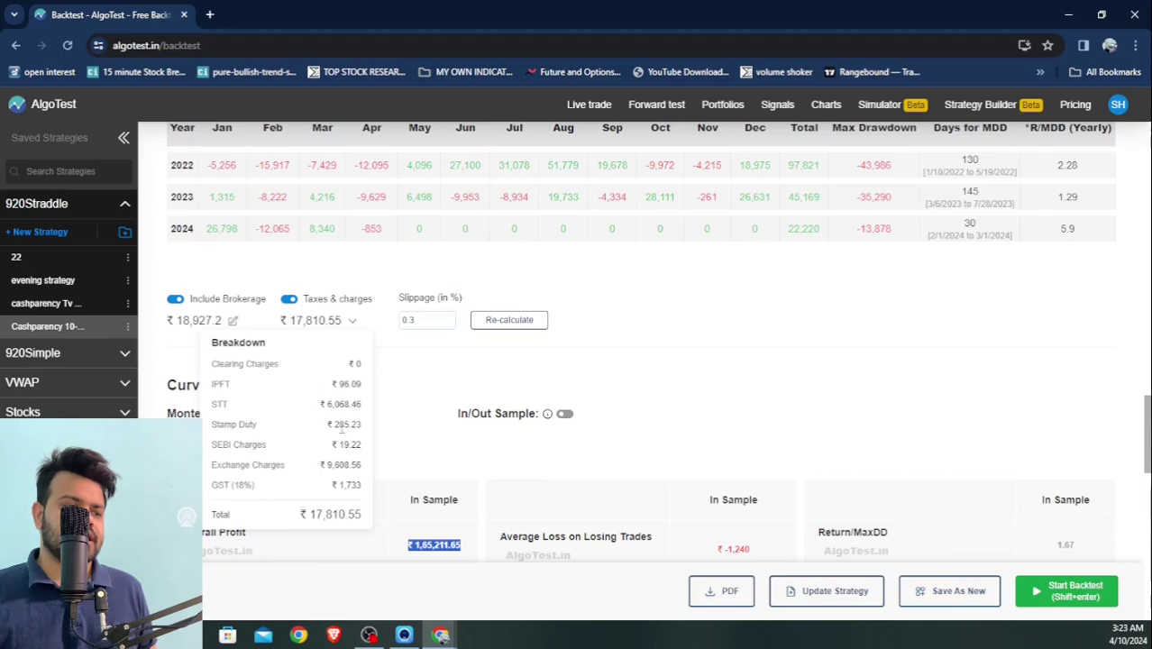
left_click(348, 320)
Review the backtest duration, the profit lock values and the overall MTM stop loss in the overall strategy settings.
scroll(414, 320, "up", 3)
scroll(414, 320, "up", 15)
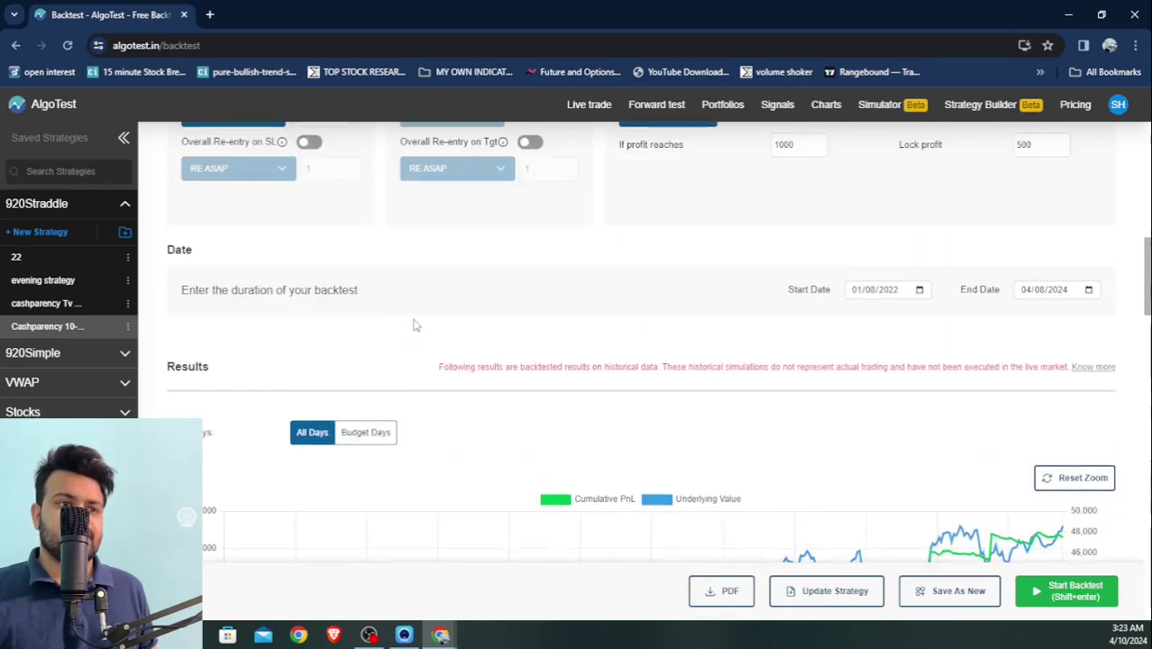
scroll(868, 297, "down", 3)
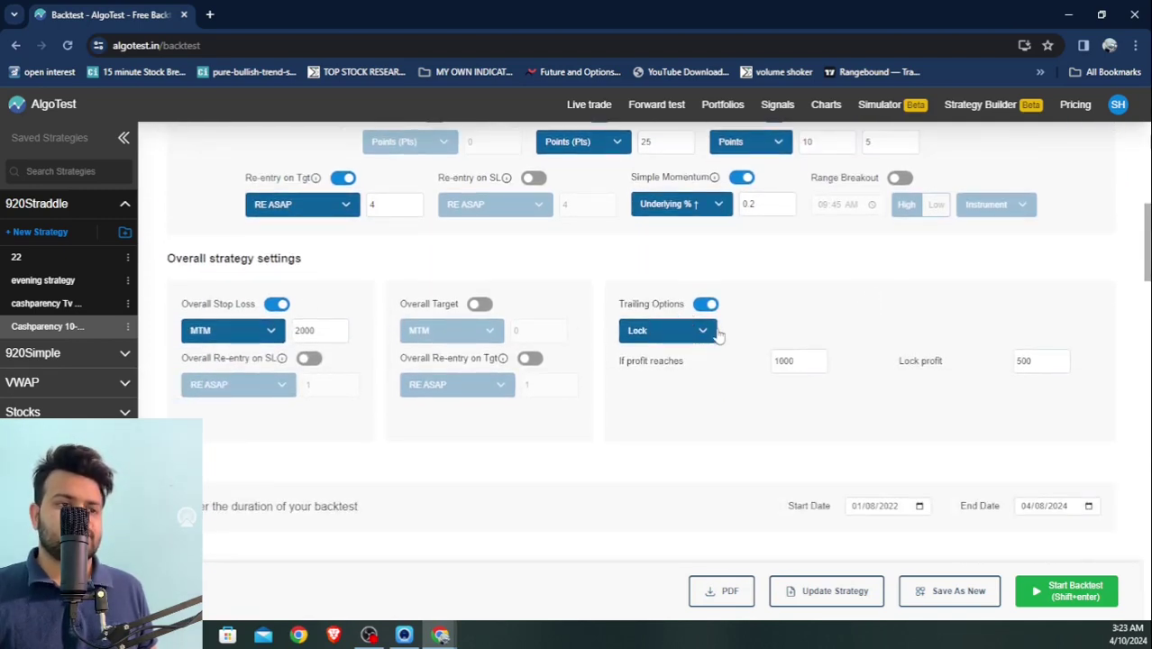
left_click_drag(809, 360, 765, 371)
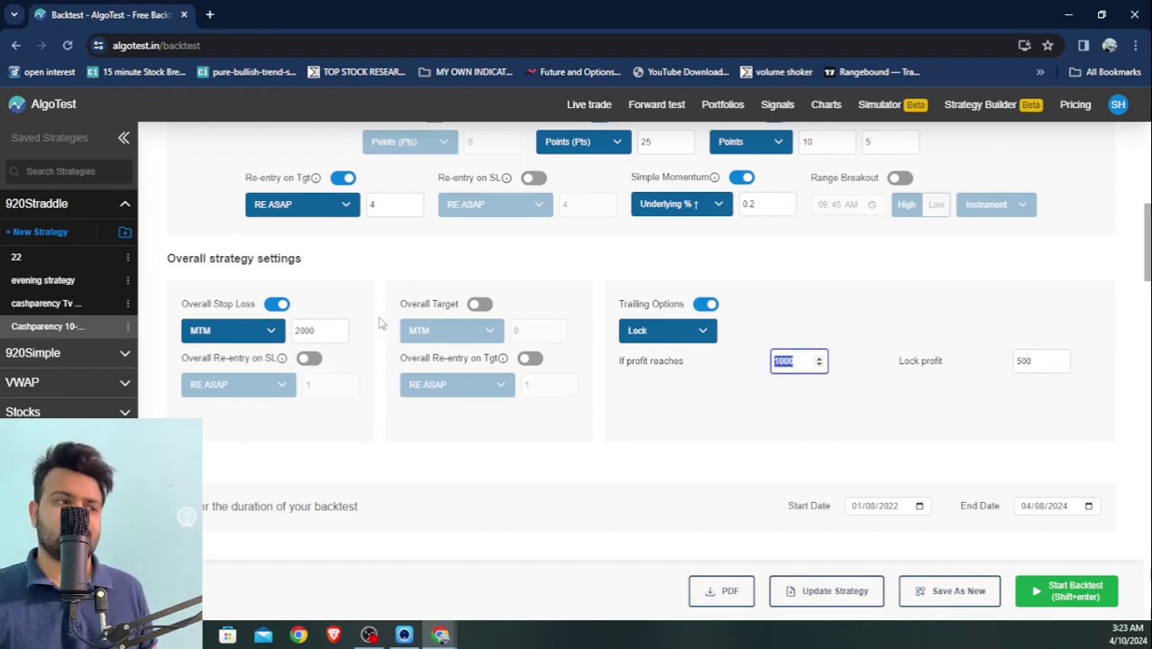
double_click(327, 333)
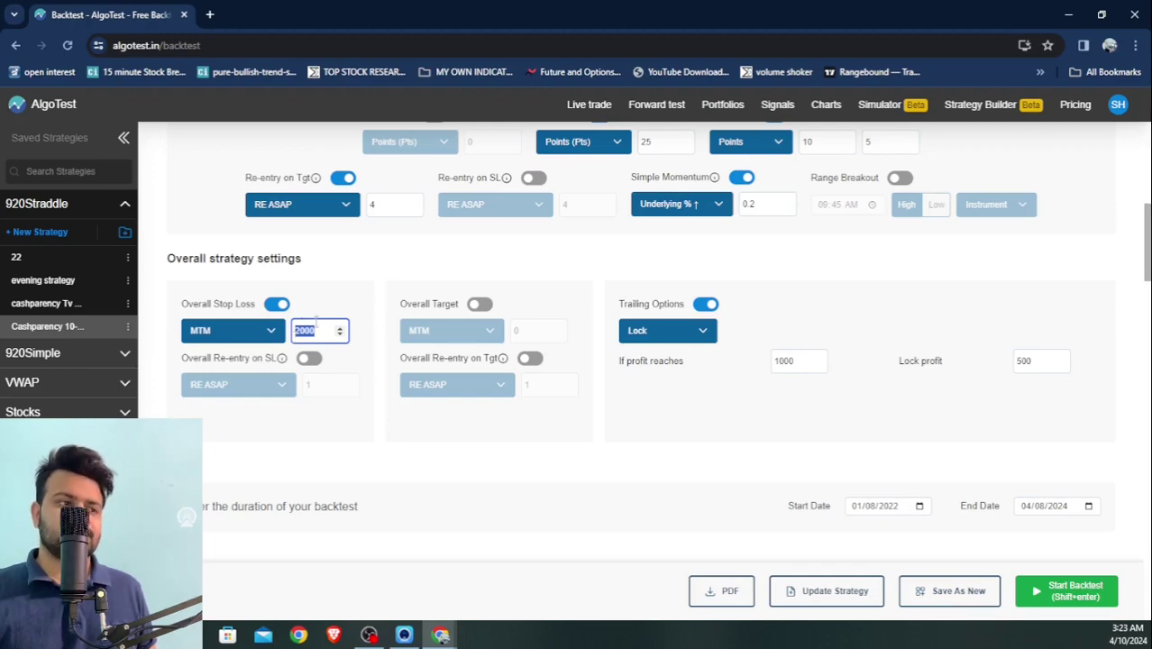
scroll(577, 369, "up", 6)
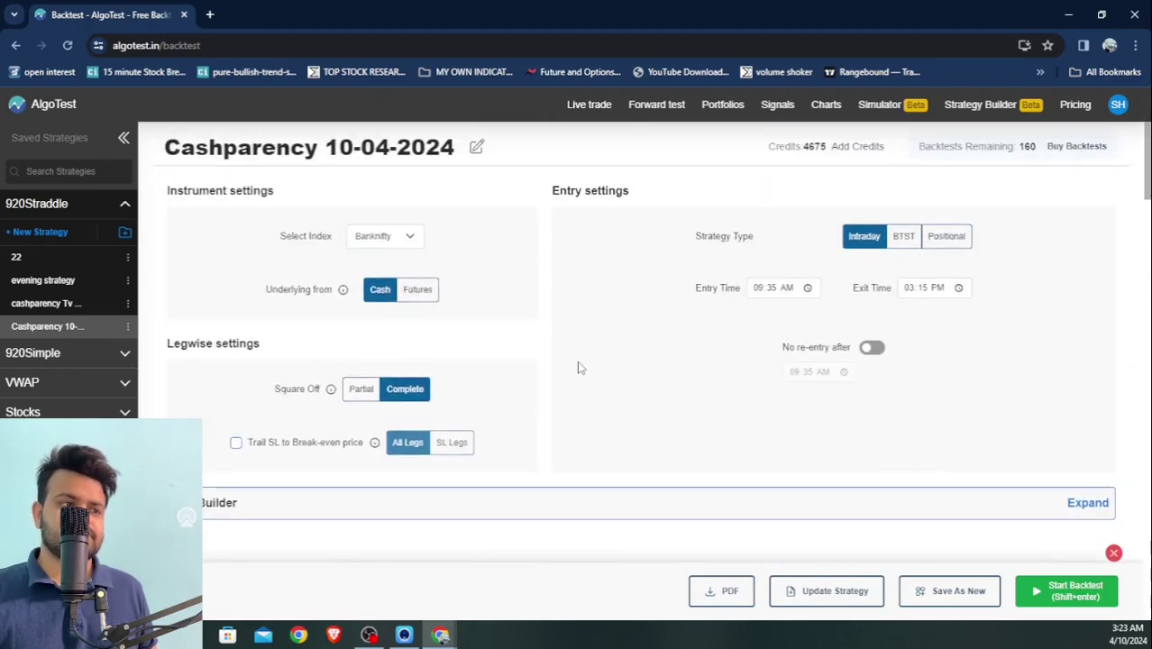
Look over the four-lot backtest's yearly returns, brokerage, taxes and slippage.
scroll(577, 368, "down", 15)
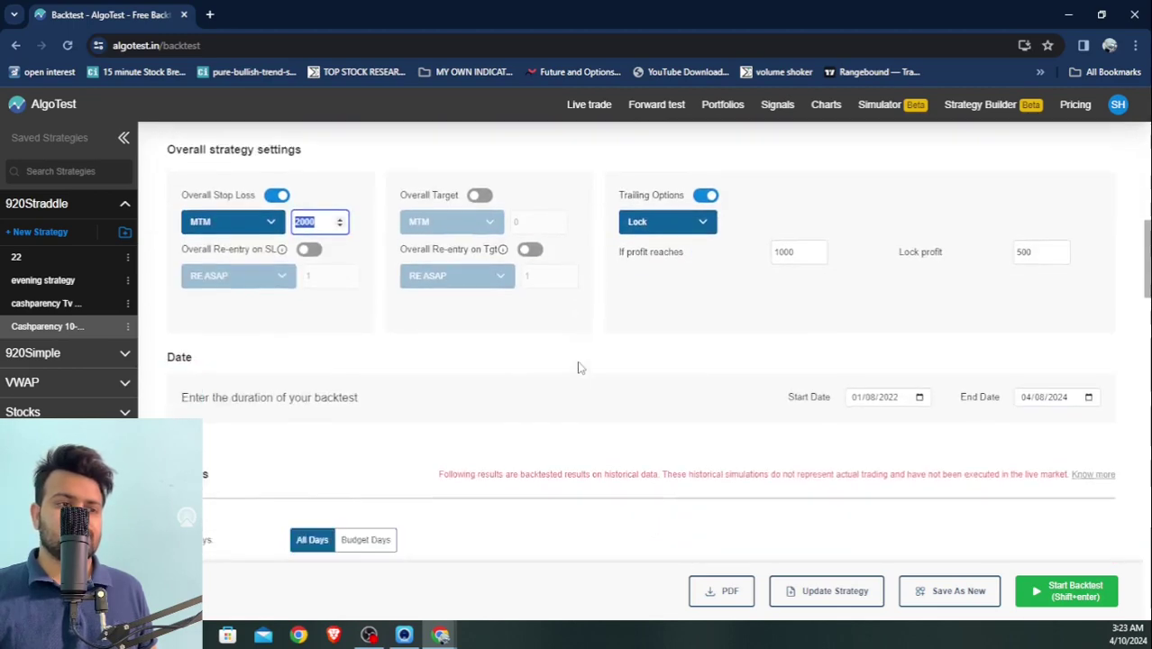
scroll(580, 367, "down", 5)
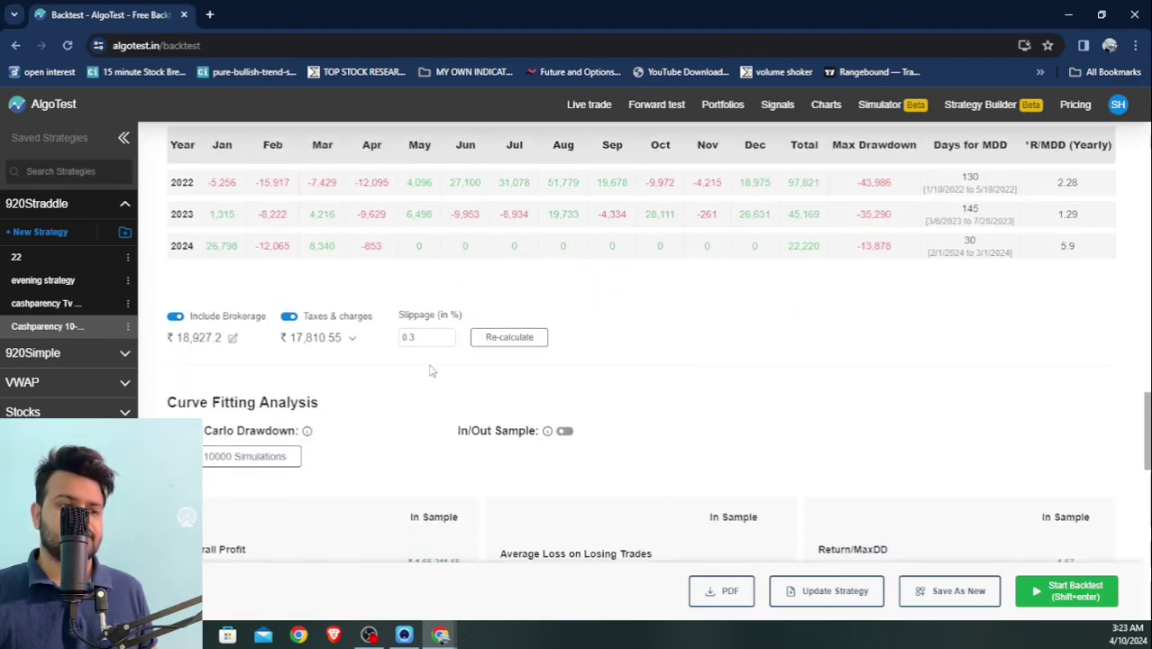
scroll(425, 371, "down", 3)
scroll(431, 370, "up", 4)
scroll(431, 370, "up", 20)
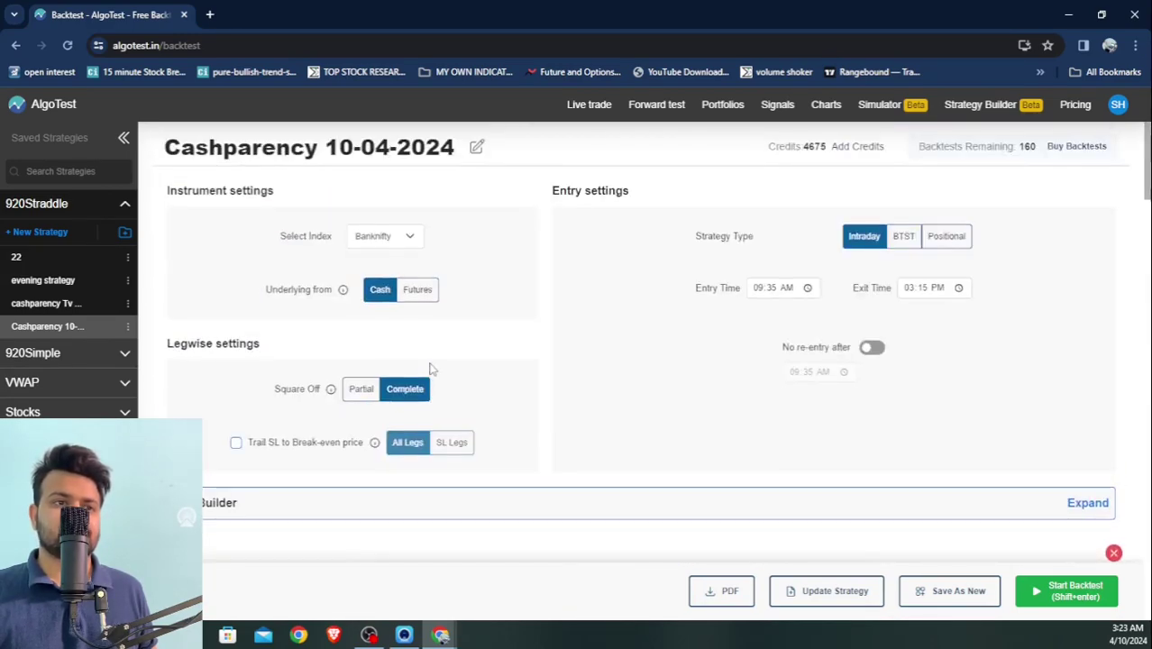
Review the call leg's settings and overall strategy settings, and view the available Simple Momentum options.
scroll(577, 329, "down", 3)
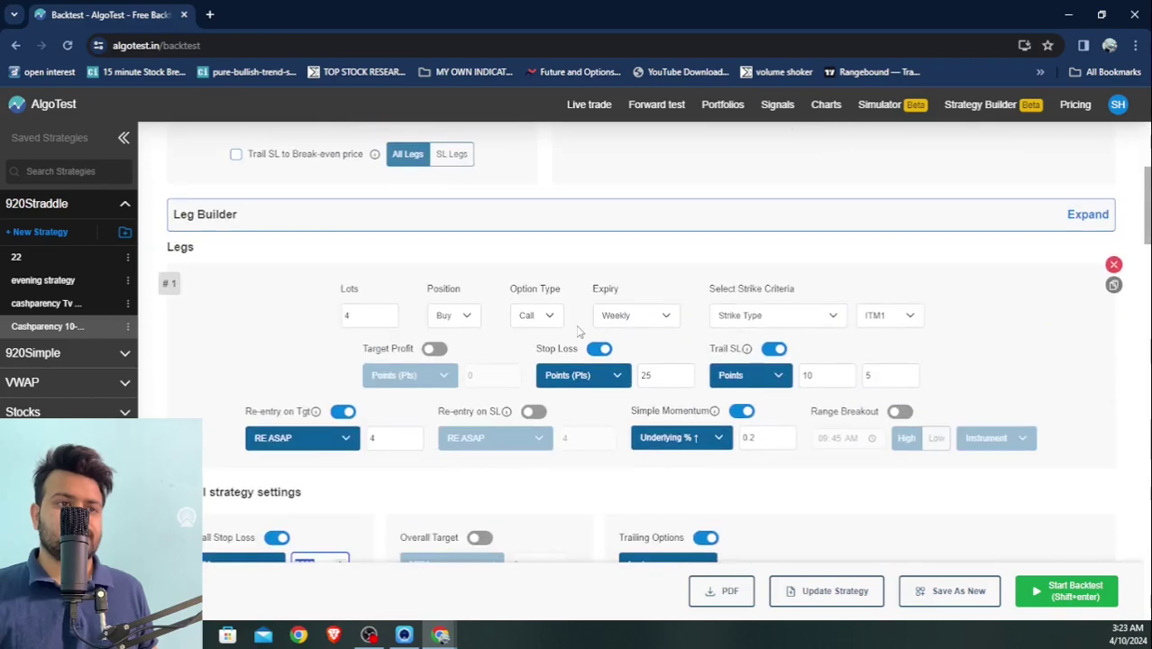
scroll(834, 361, "down", 4)
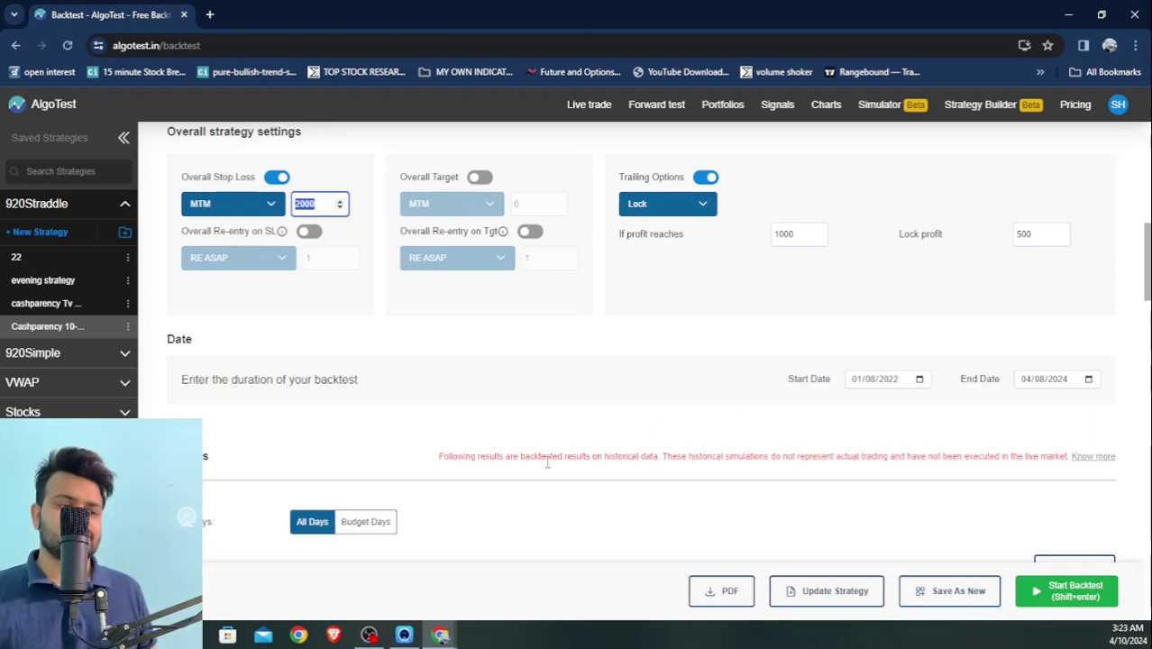
scroll(687, 397, "up", 4)
scroll(689, 400, "down", 2)
left_click(696, 372)
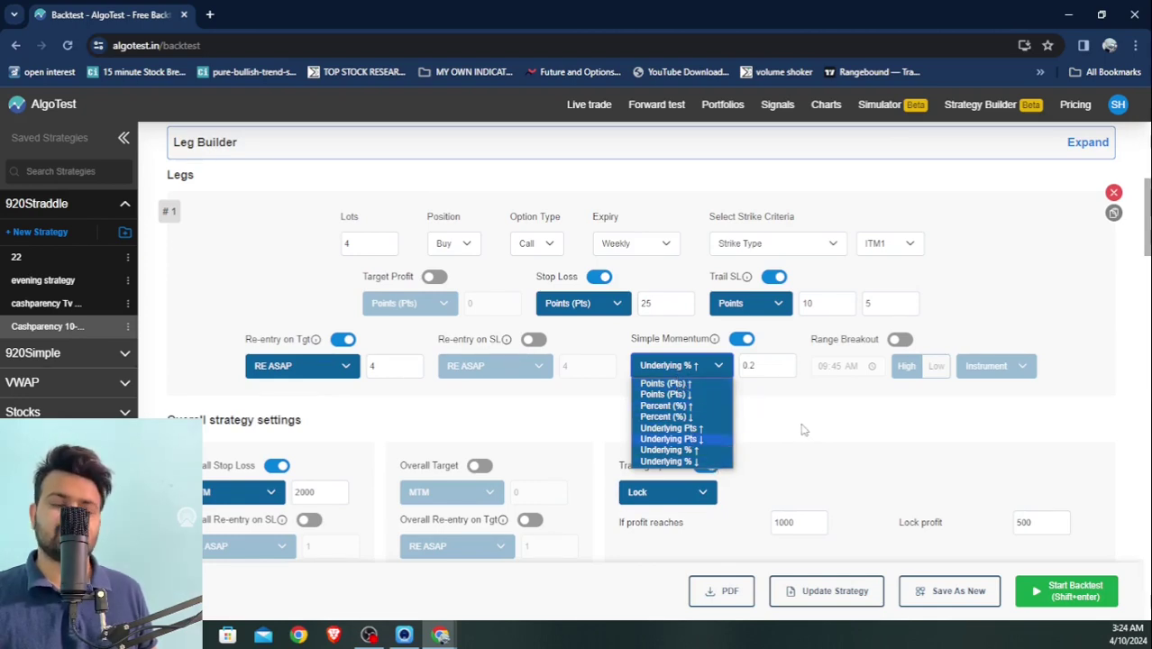
left_click(704, 367)
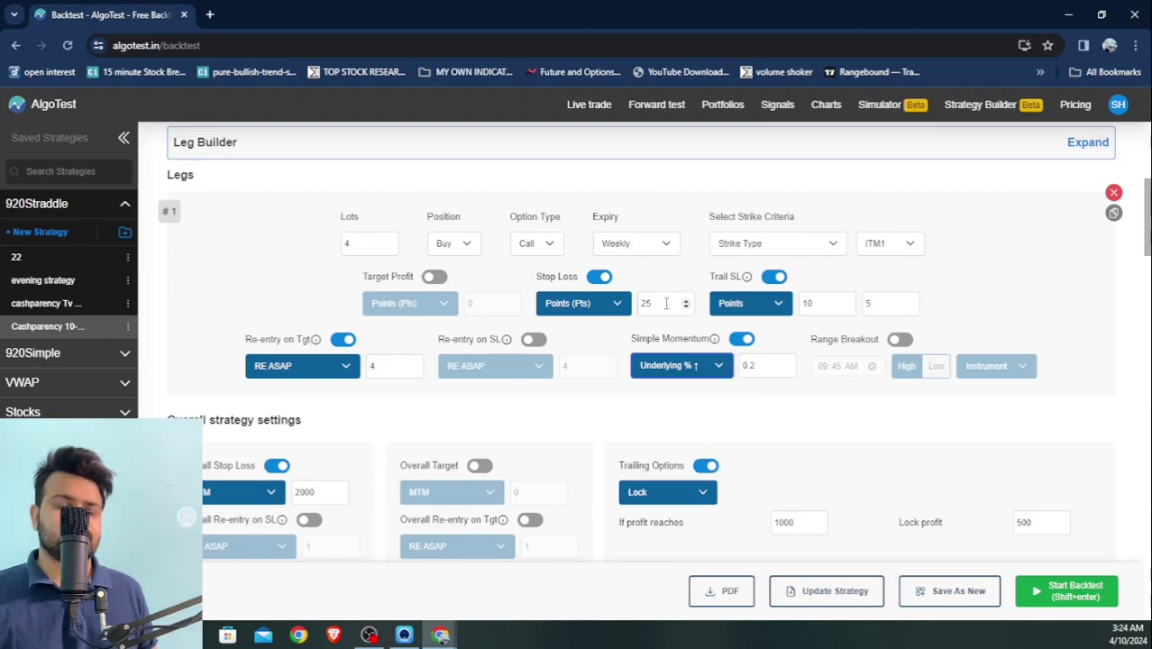
Examine the four-lot backtest's average losing trade, maximum loss in a single trade, win percentage and yearly returns.
scroll(666, 306, "down", 20)
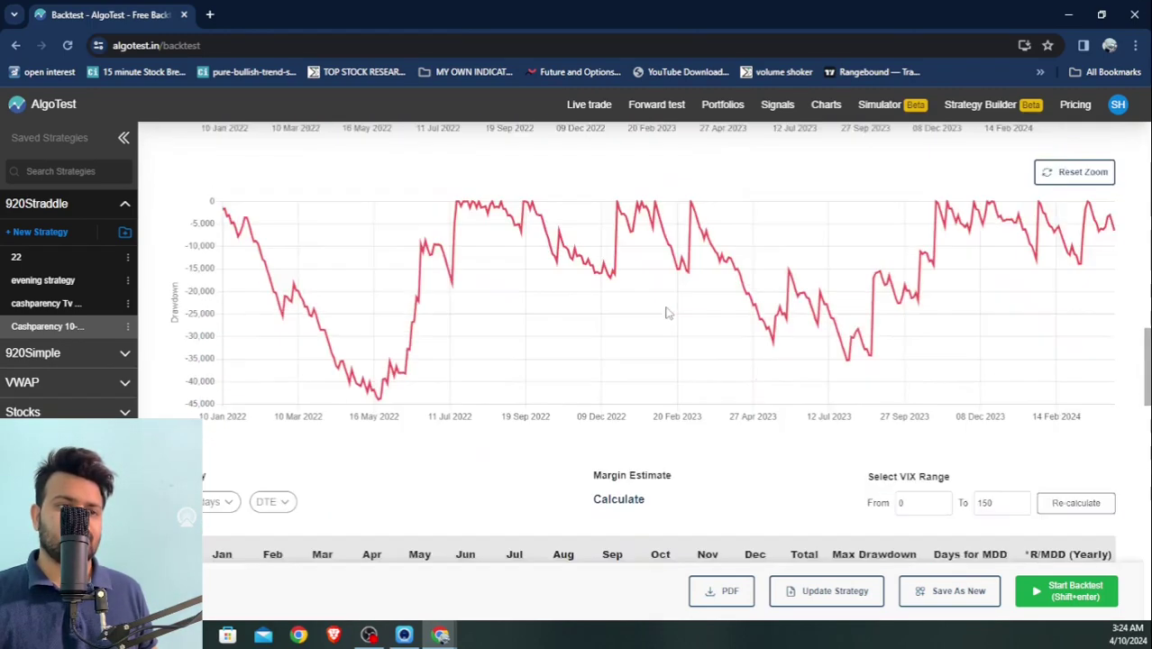
scroll(666, 312, "down", 3)
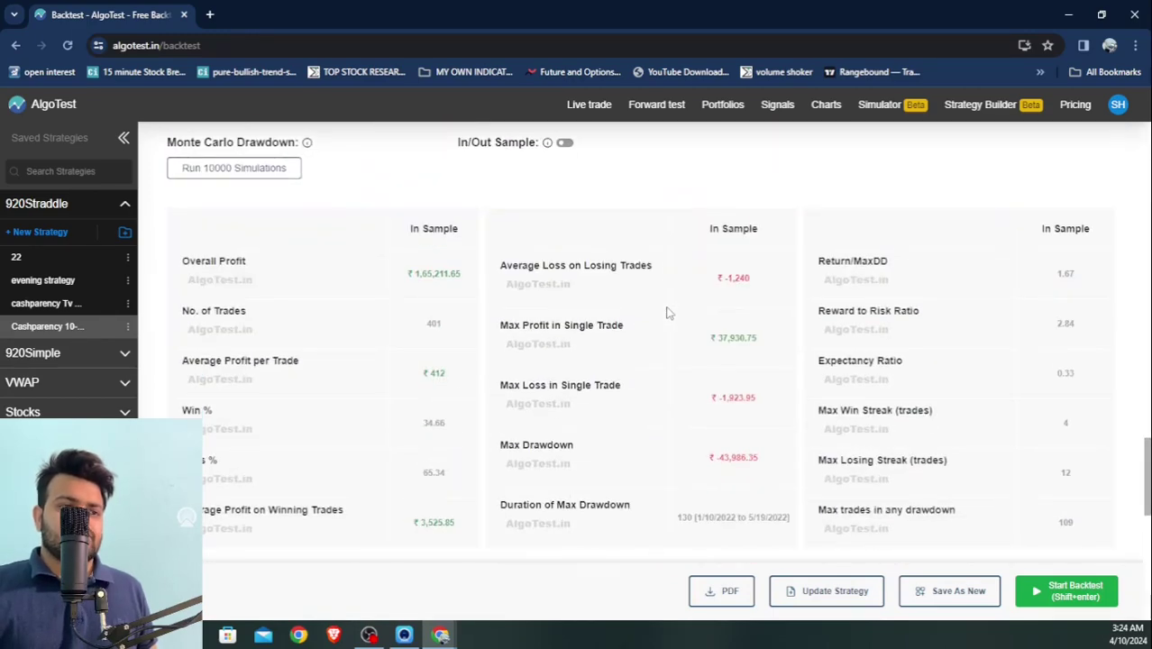
left_click_drag(722, 279, 777, 292)
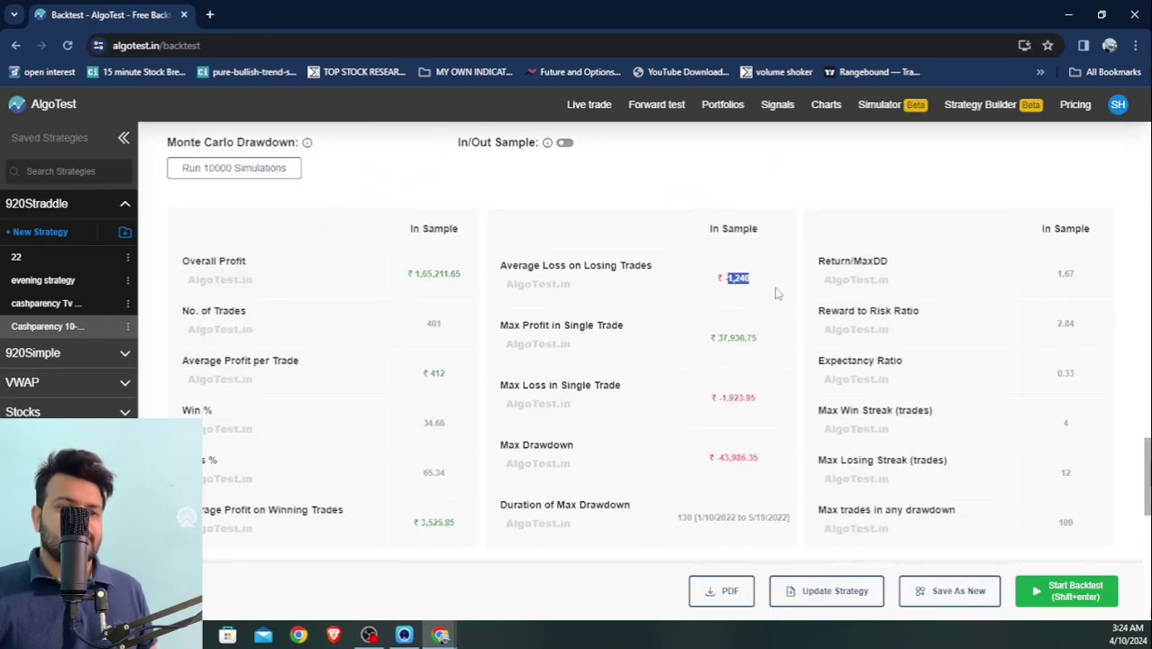
left_click_drag(719, 398, 764, 407)
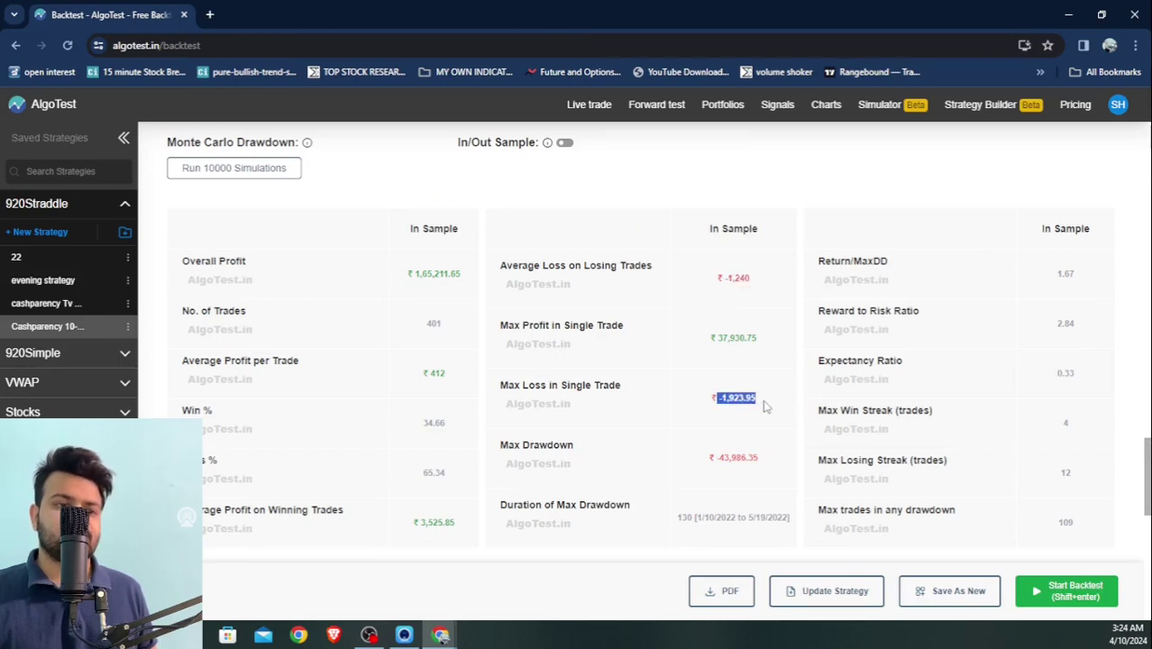
left_click(764, 406)
double_click(765, 406)
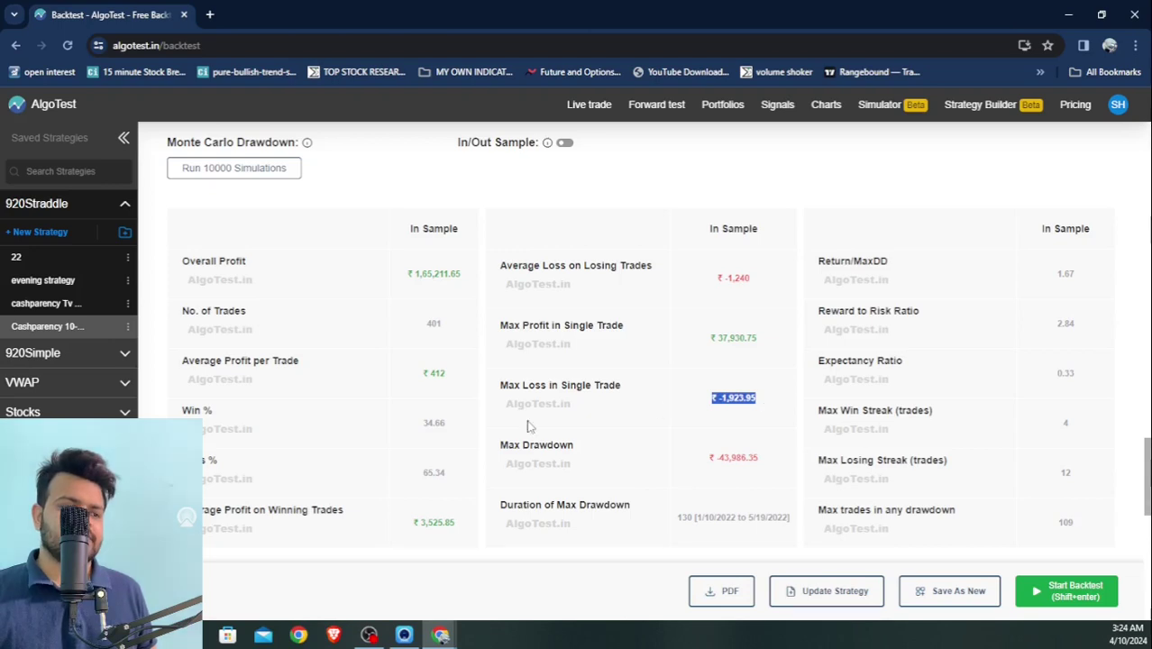
scroll(531, 426, "down", 2)
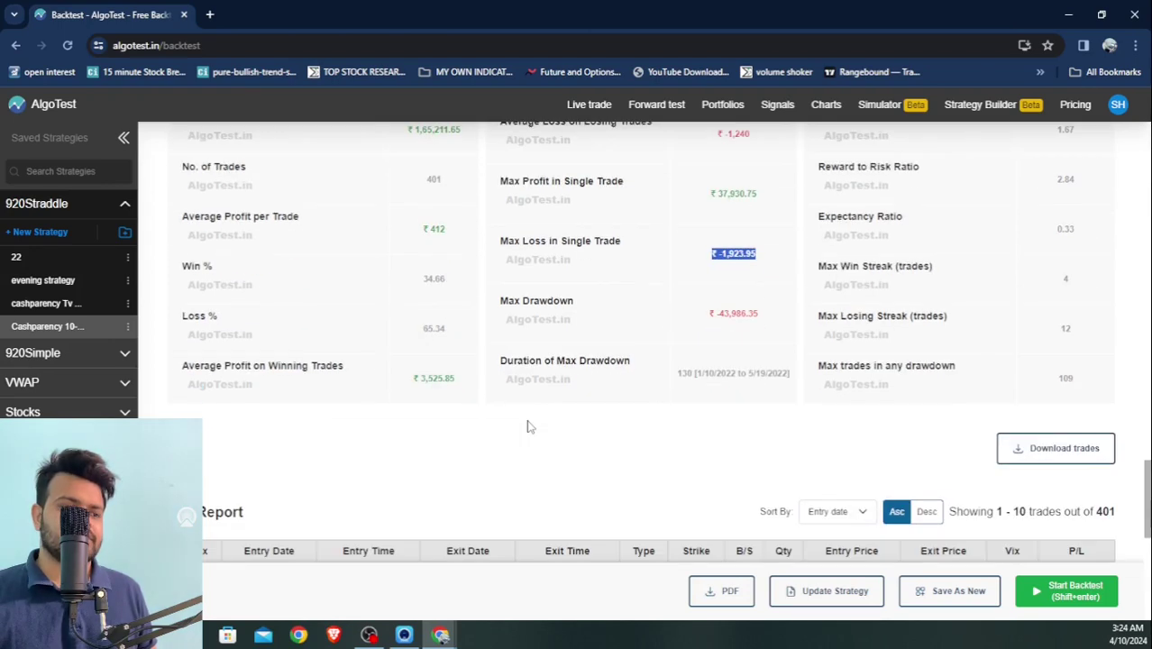
double_click(443, 279)
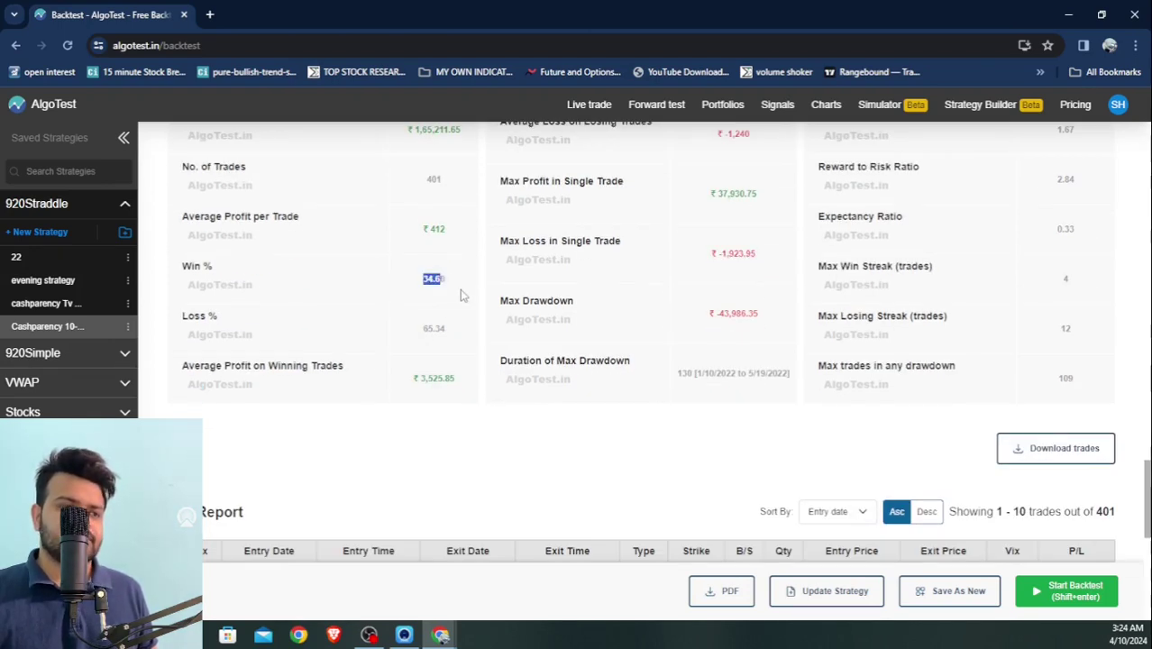
scroll(461, 290, "up", 1)
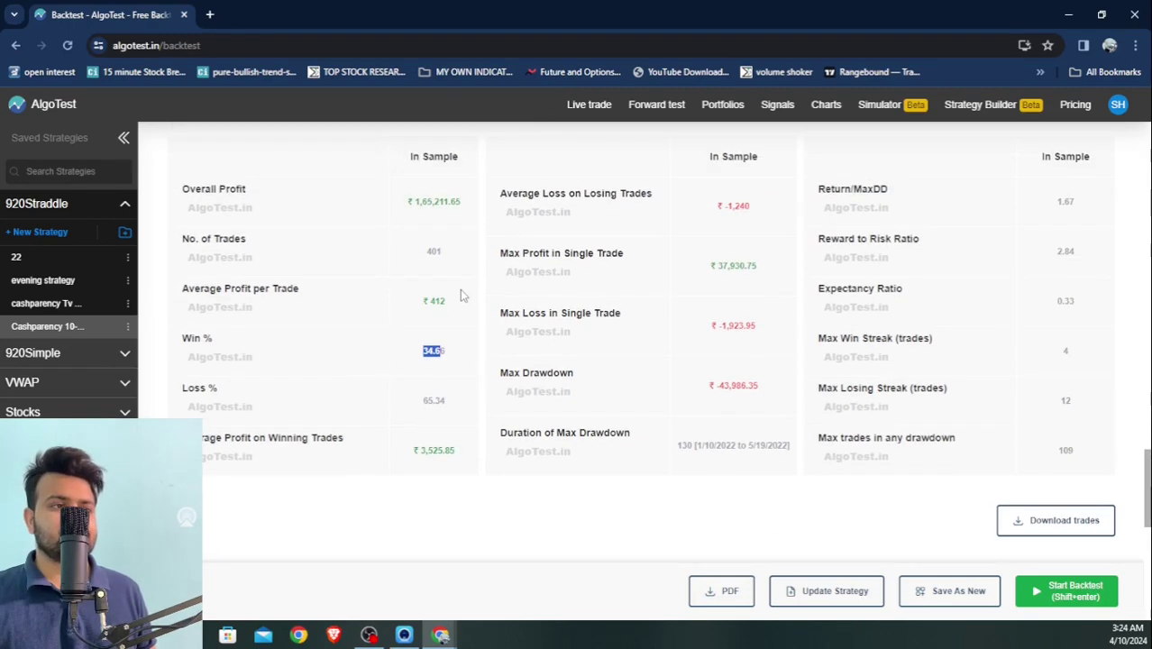
scroll(459, 289, "up", 8)
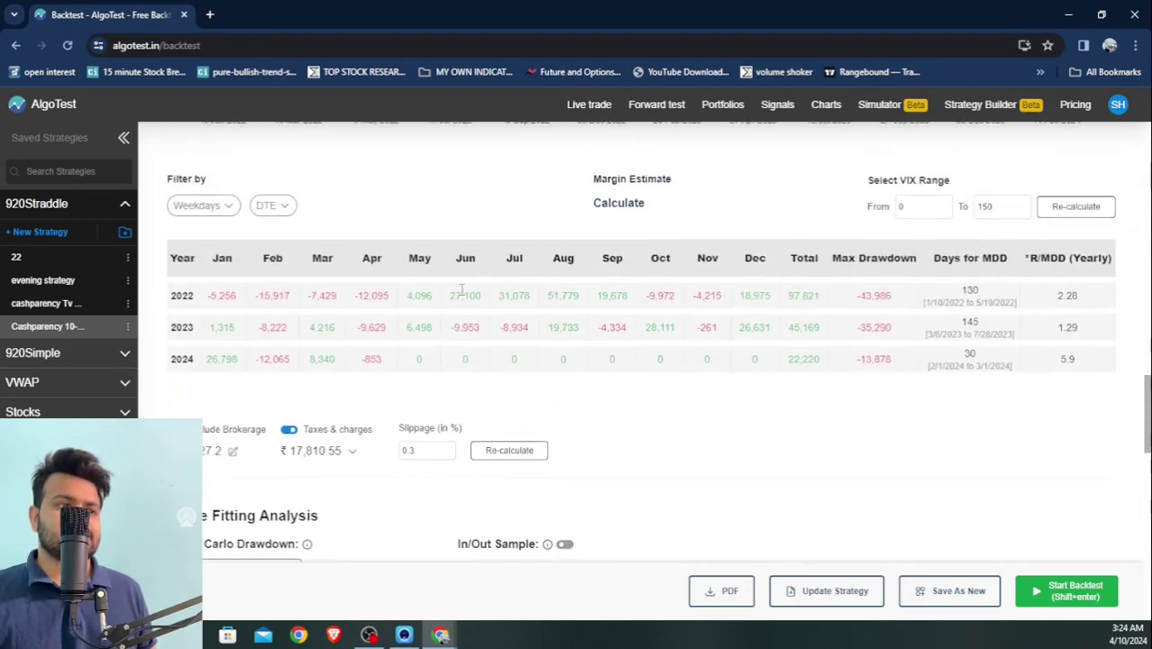
Change the leg's option type to Put and its position to Sell, and run the backtest.
scroll(460, 289, "up", 20)
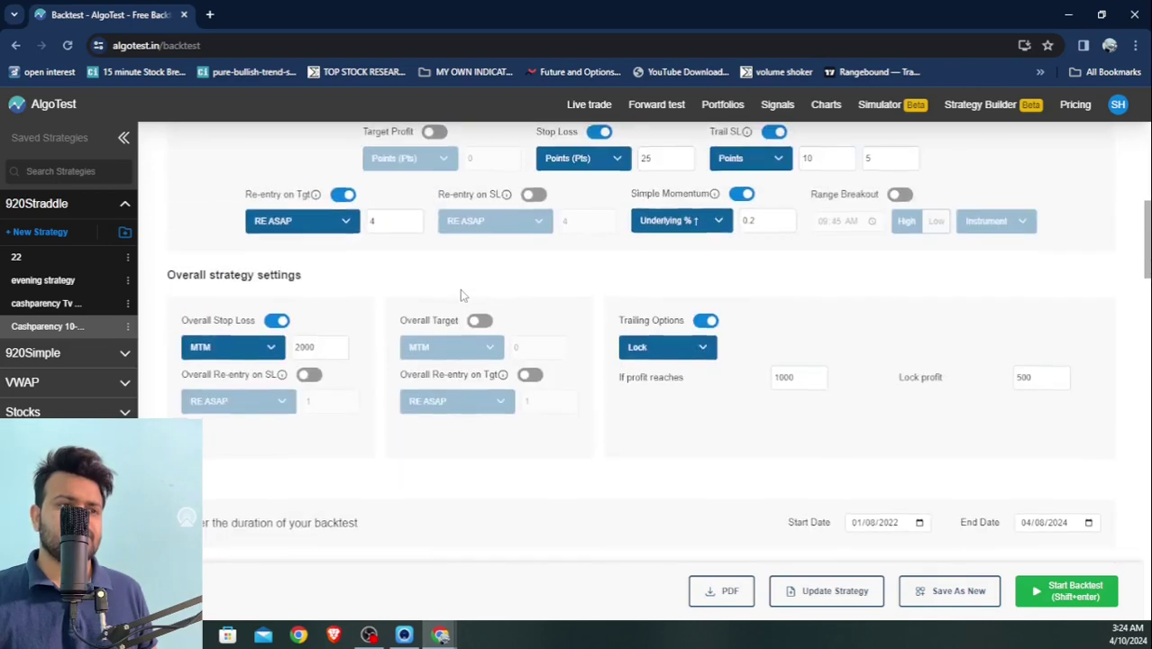
scroll(462, 293, "down", 2)
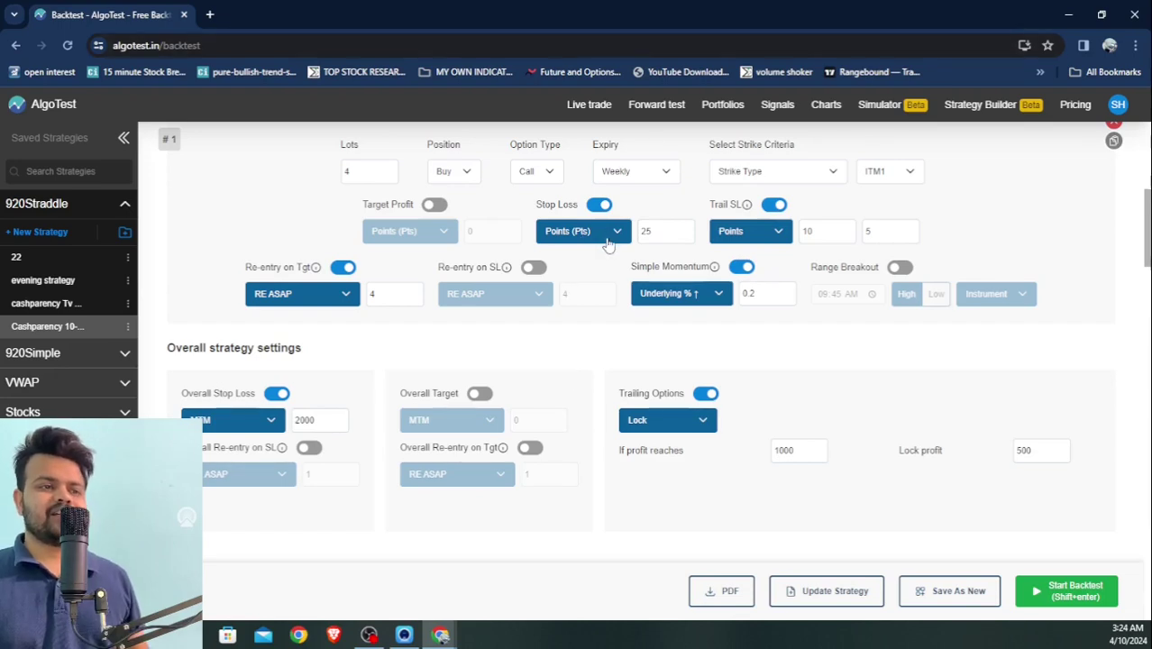
left_click(528, 180)
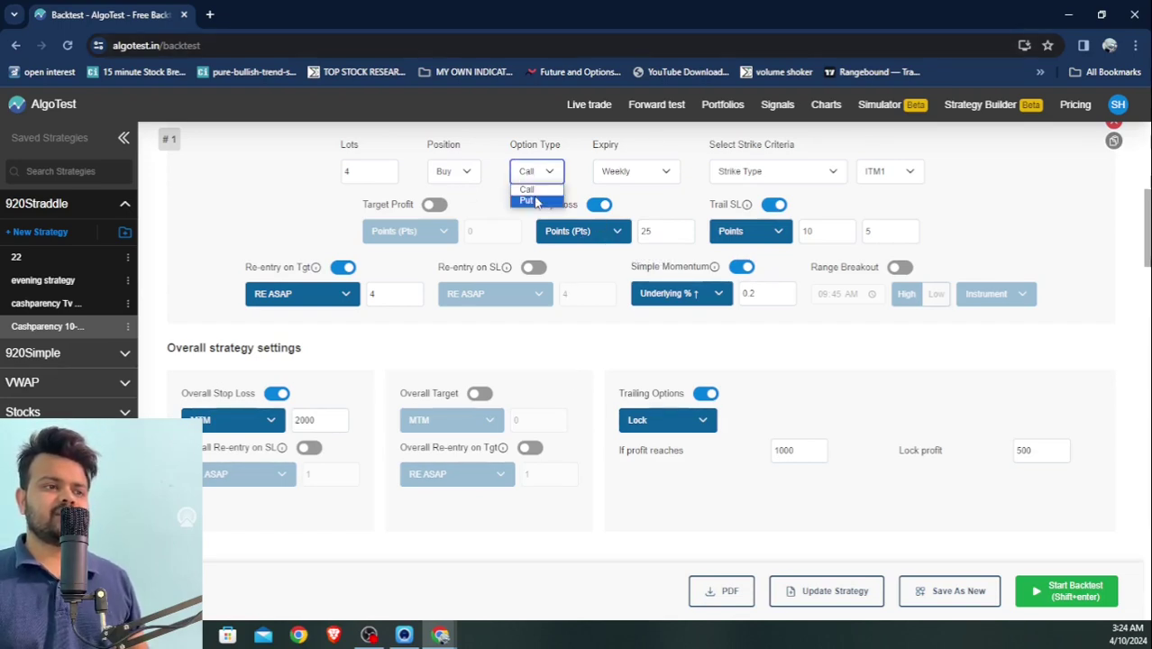
left_click(528, 189)
left_click(536, 171)
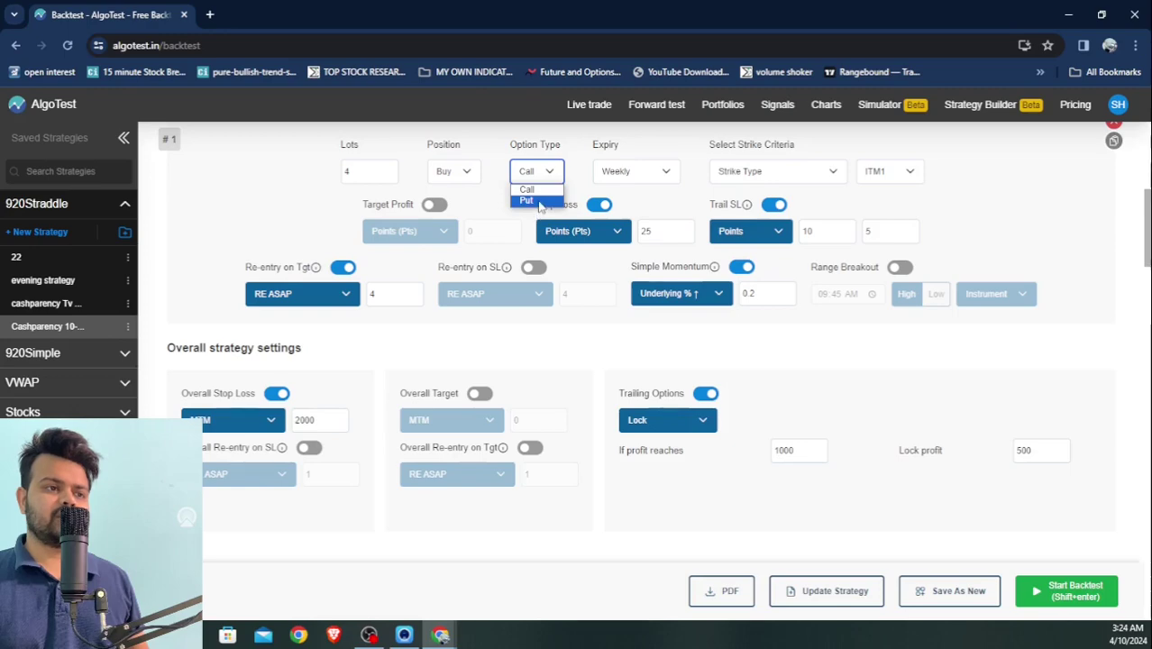
left_click(526, 200)
left_click(454, 172)
left_click(441, 200)
mouse_move(747, 205)
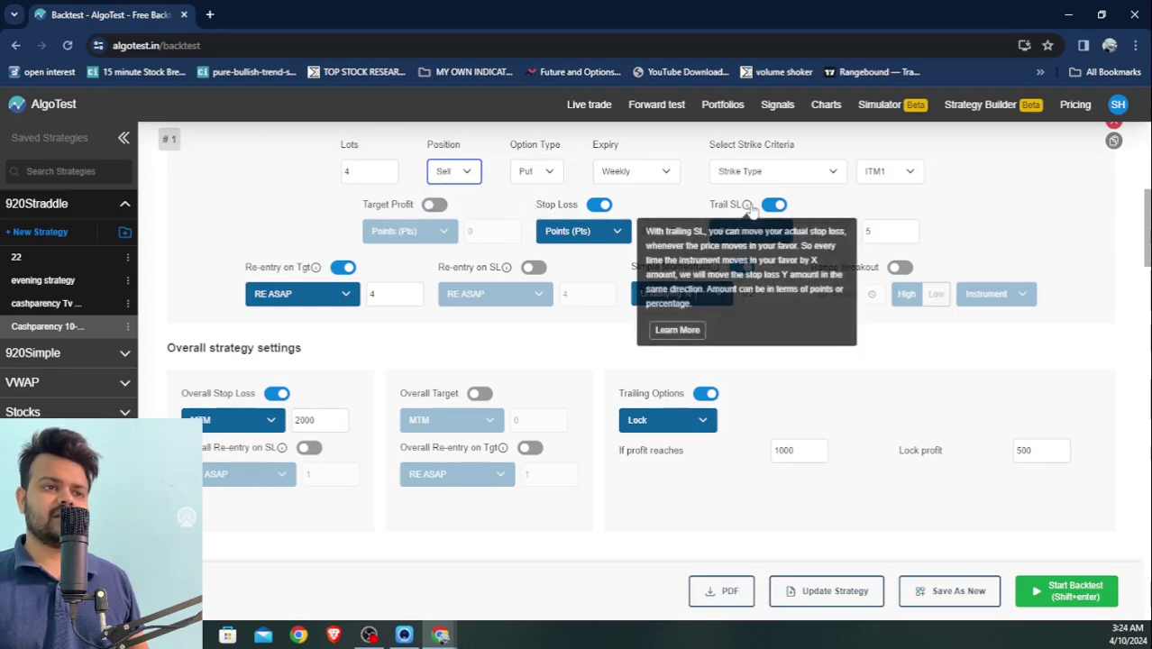
scroll(820, 302, "down", 5)
scroll(821, 302, "down", 10)
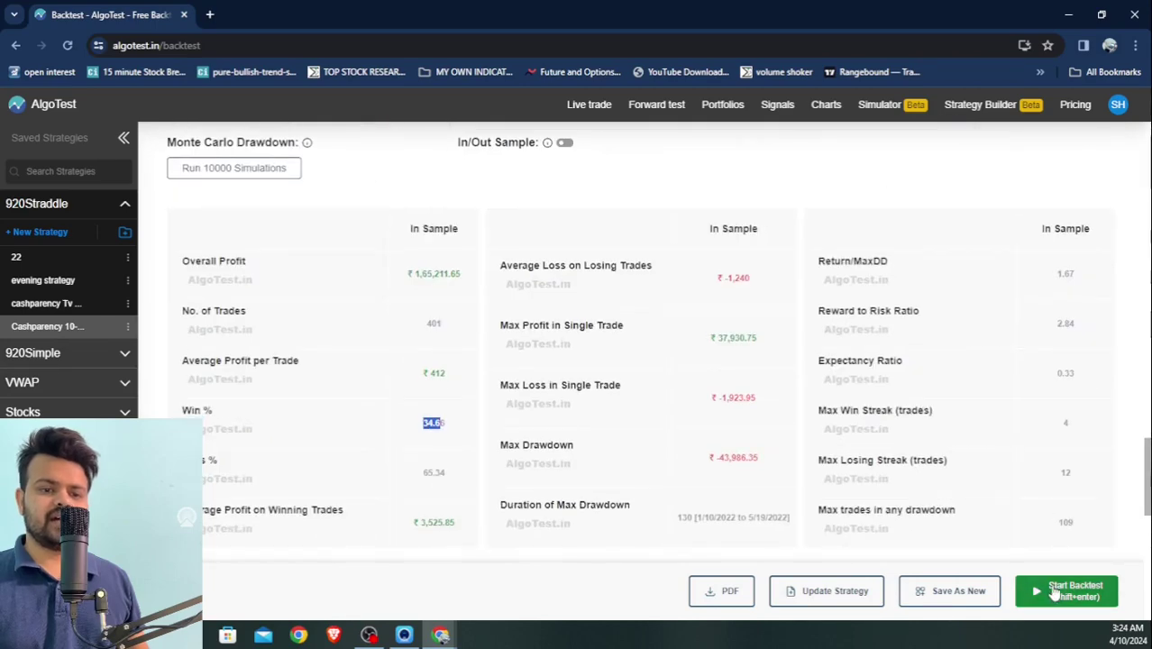
left_click(1057, 591)
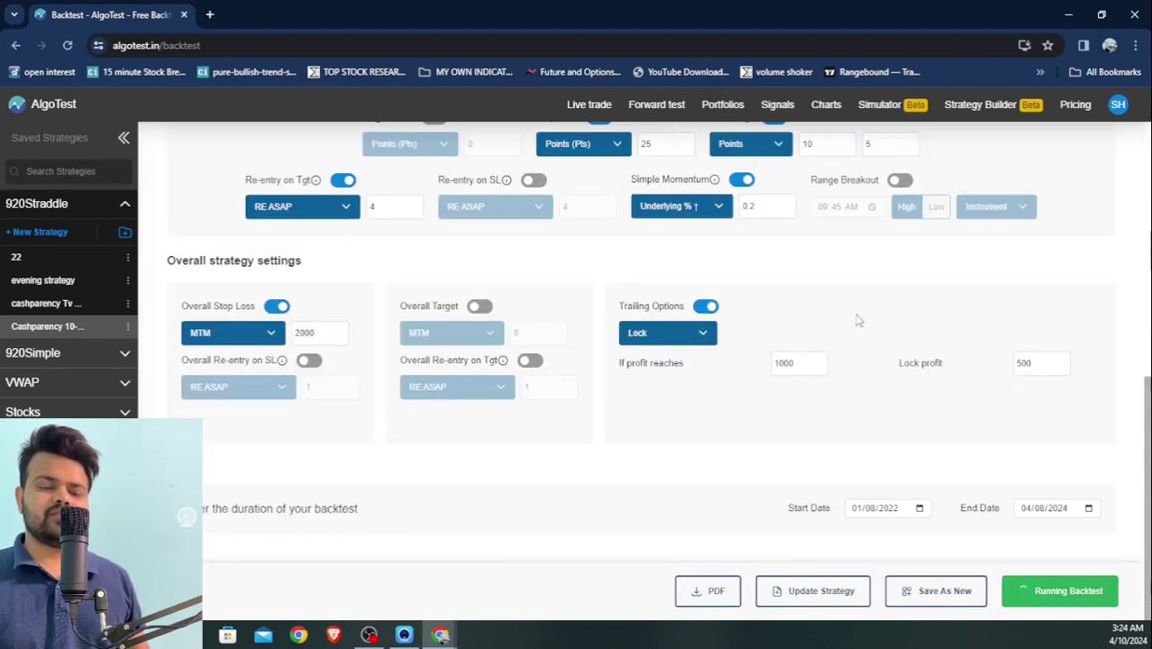
Examine the put-selling backtest's yearly returns, overall profit, drawdown, win percentage and full trade report.
scroll(843, 316, "down", 6)
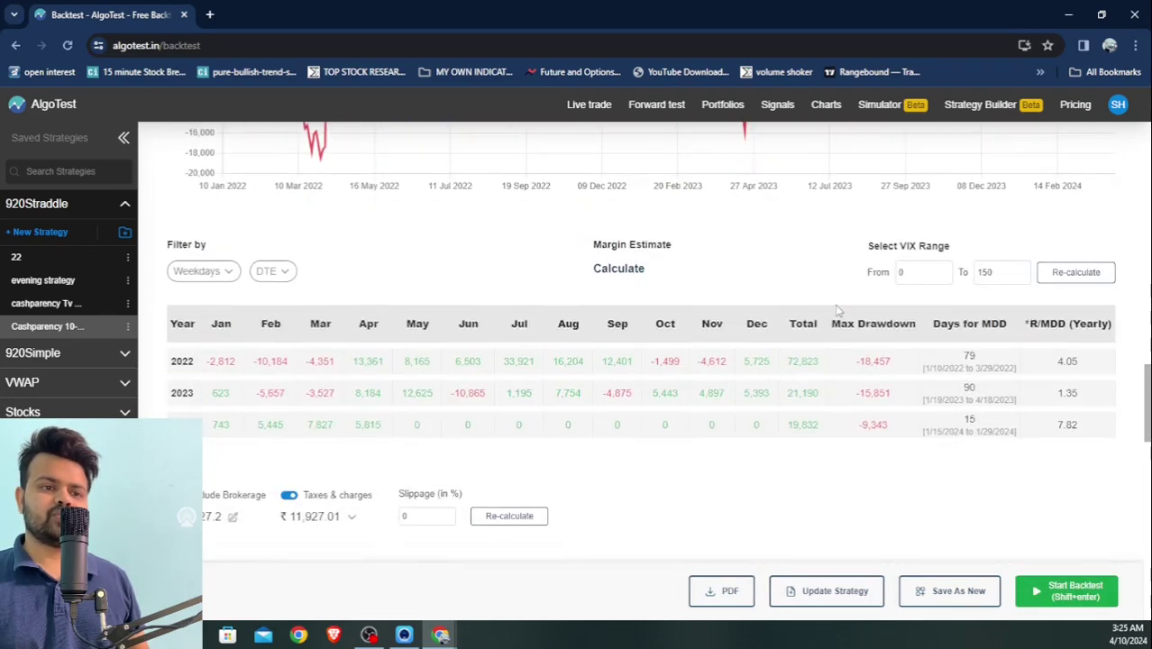
scroll(812, 365, "down", 5)
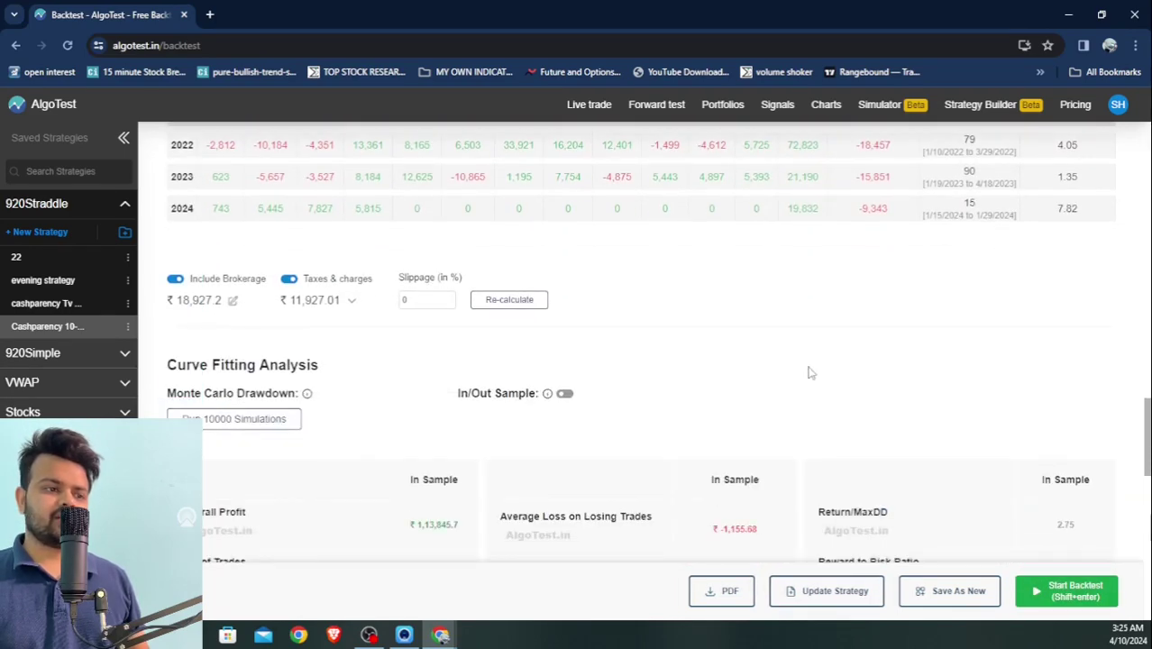
scroll(809, 372, "down", 1)
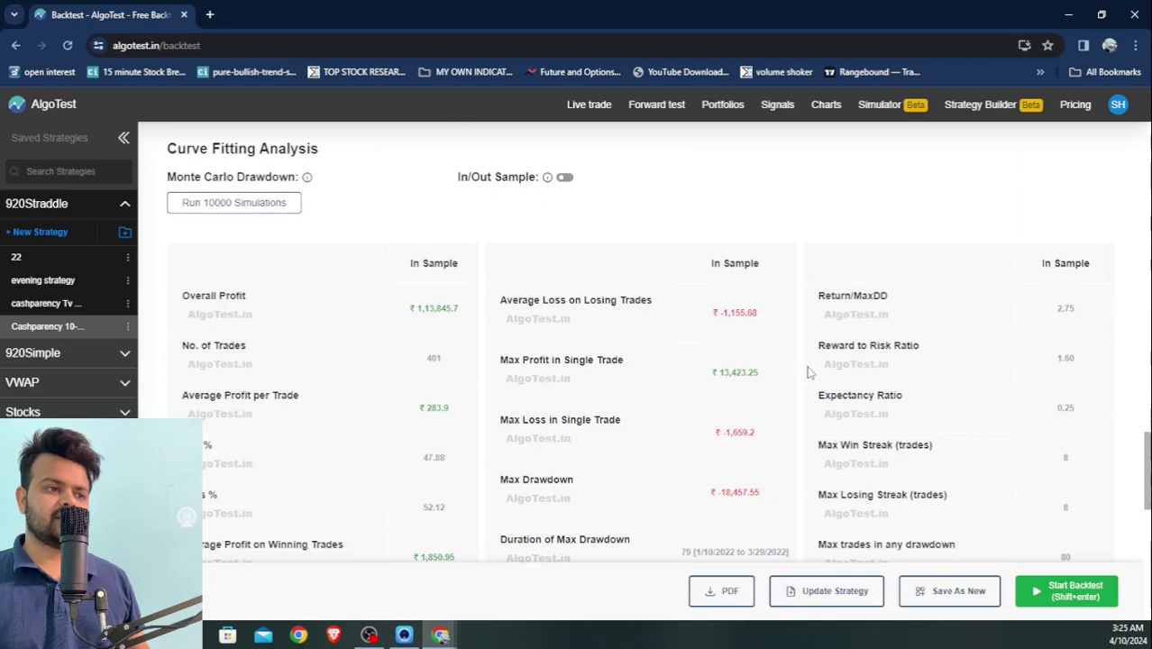
scroll(809, 372, "down", 5)
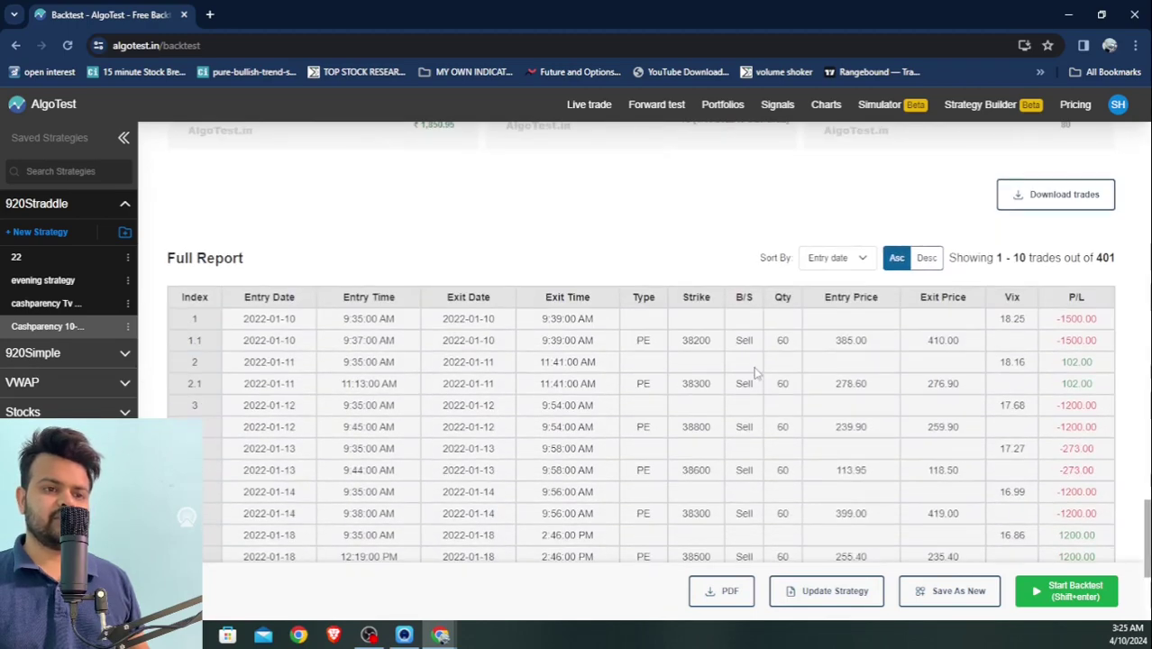
scroll(755, 373, "up", 3)
scroll(744, 372, "up", 1)
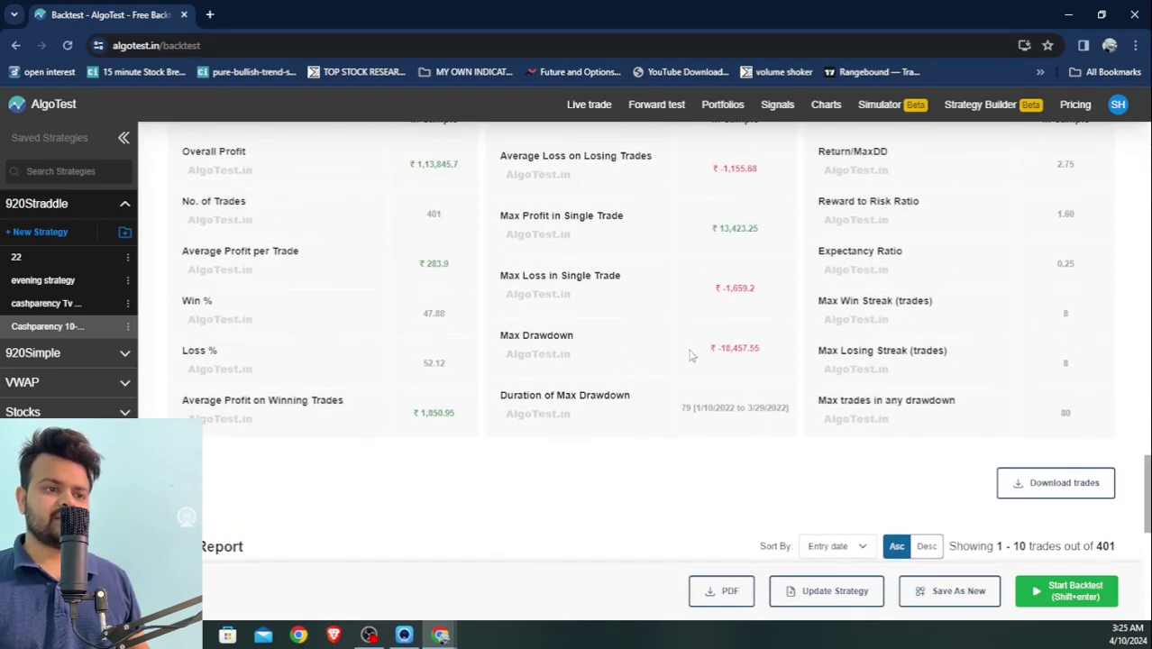
Examine the put-selling backtest's maximum drawdown, maximum loss in a single trade and average loss on losing trades.
left_click_drag(706, 355, 764, 352)
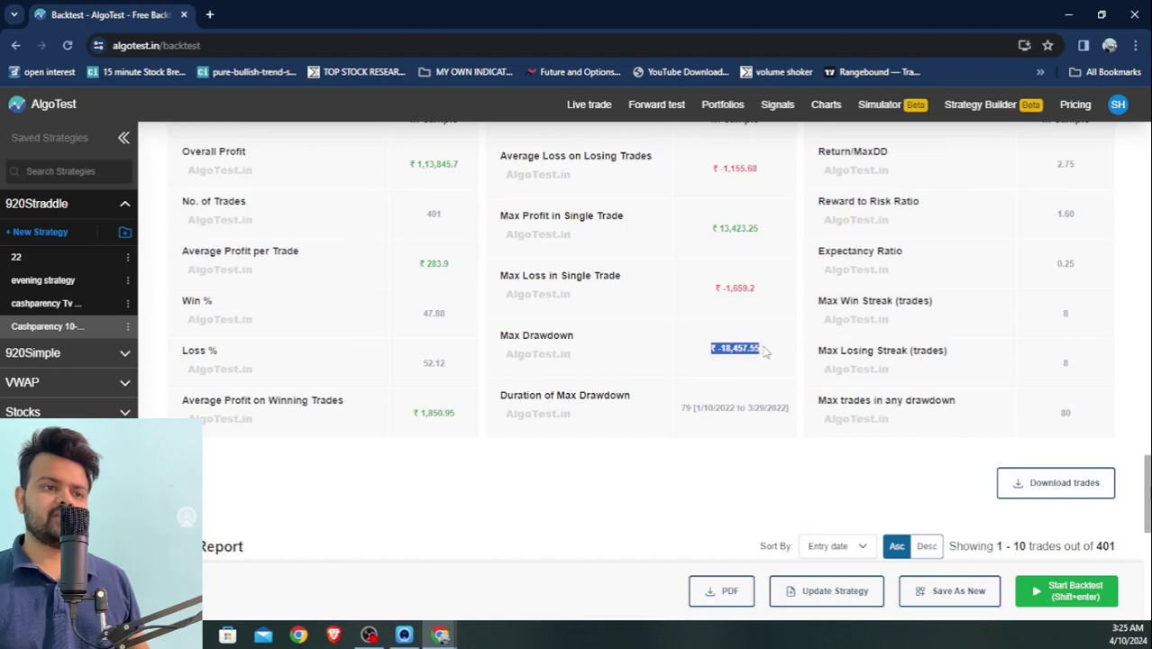
scroll(745, 349, "up", 1)
left_click_drag(716, 360, 786, 368)
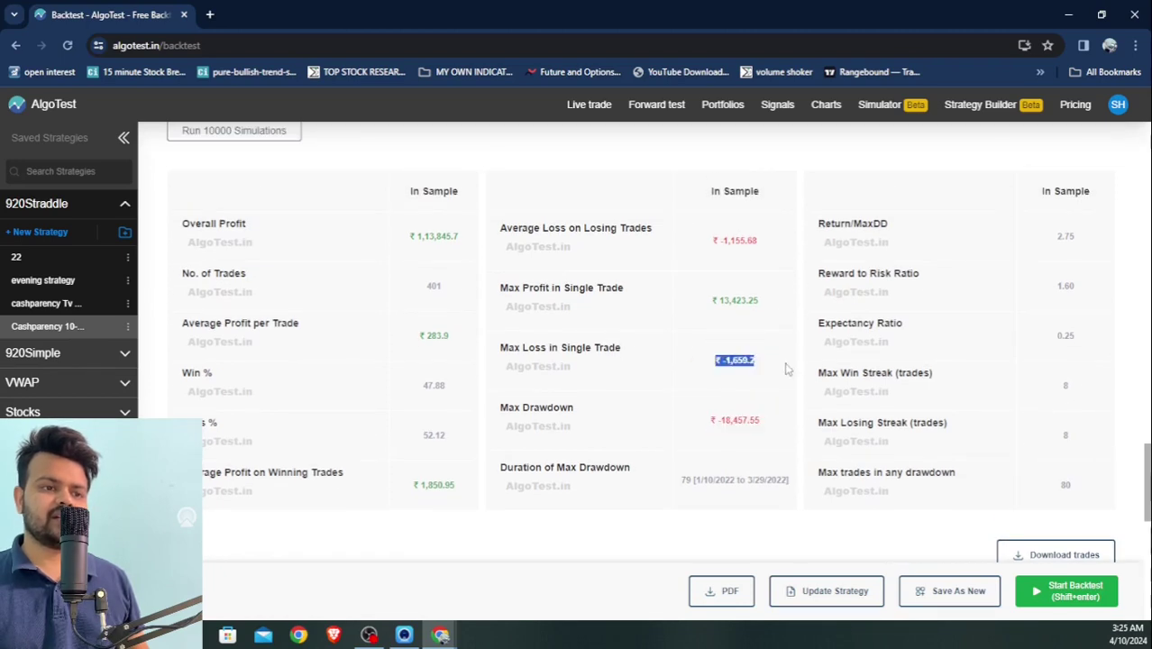
scroll(748, 355, "up", 2)
left_click_drag(713, 384, 765, 393)
scroll(764, 386, "up", 15)
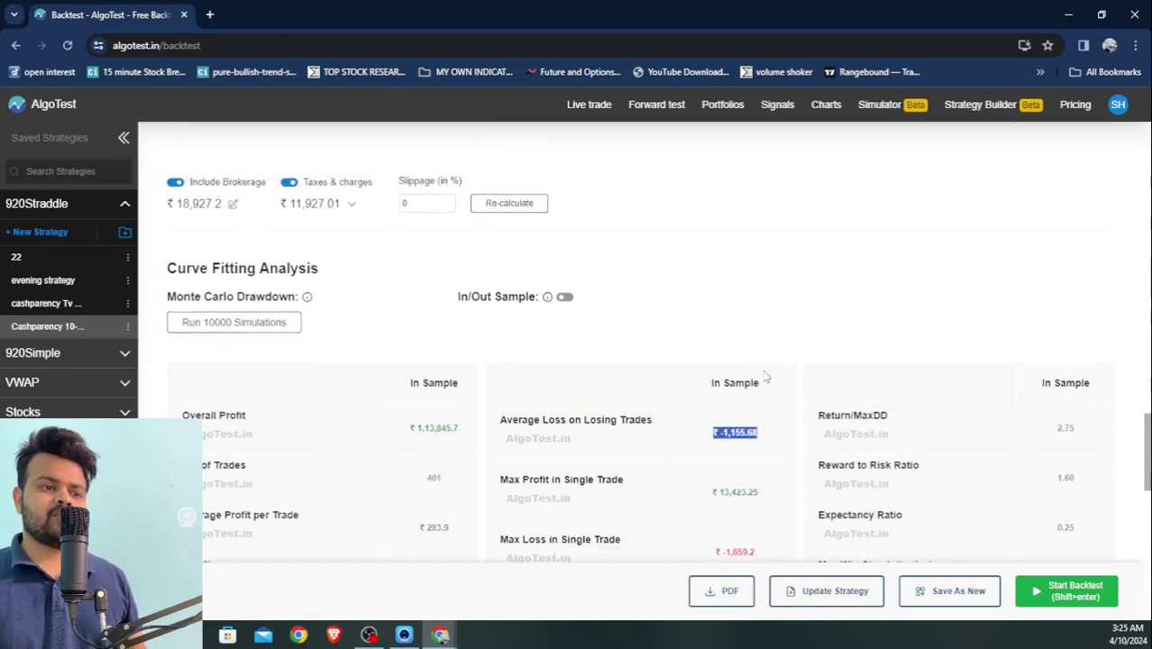
Change the selling leg's option type to Call, look over the overall strategy settings and run the backtest.
scroll(765, 378, "up", 4)
scroll(765, 377, "down", 5)
left_click(548, 245)
left_click(547, 272)
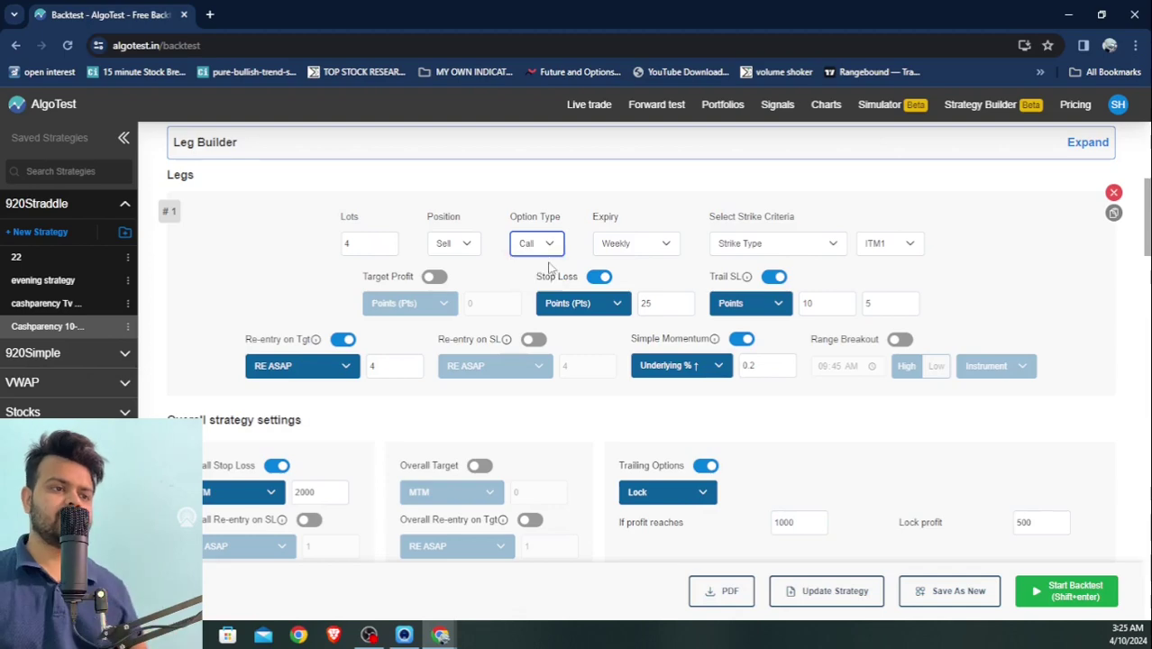
scroll(917, 354, "down", 3)
scroll(922, 359, "up", 1)
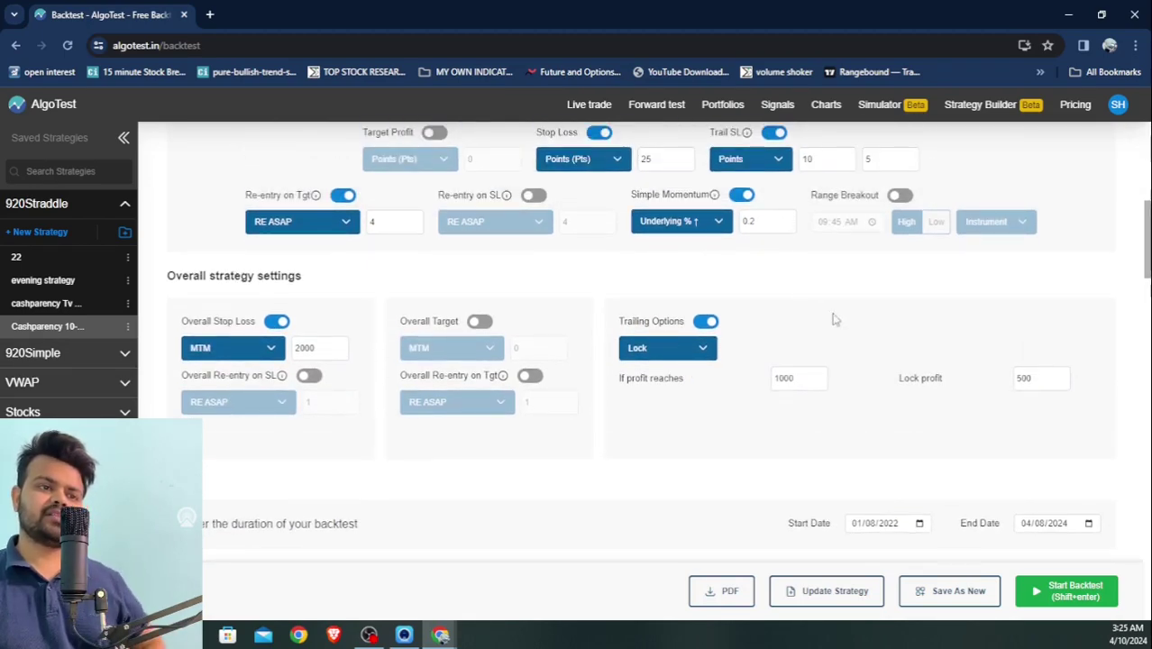
scroll(843, 325, "down", 2)
scroll(879, 335, "up", 5)
scroll(920, 361, "down", 7)
scroll(955, 389, "down", 4)
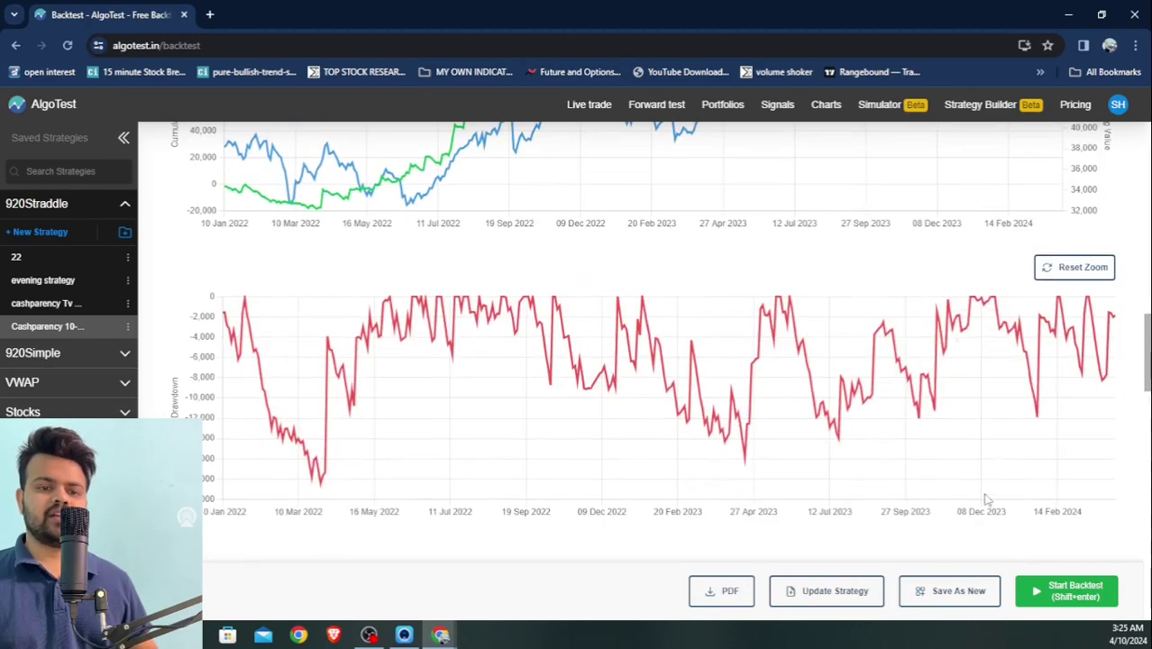
left_click(1050, 590)
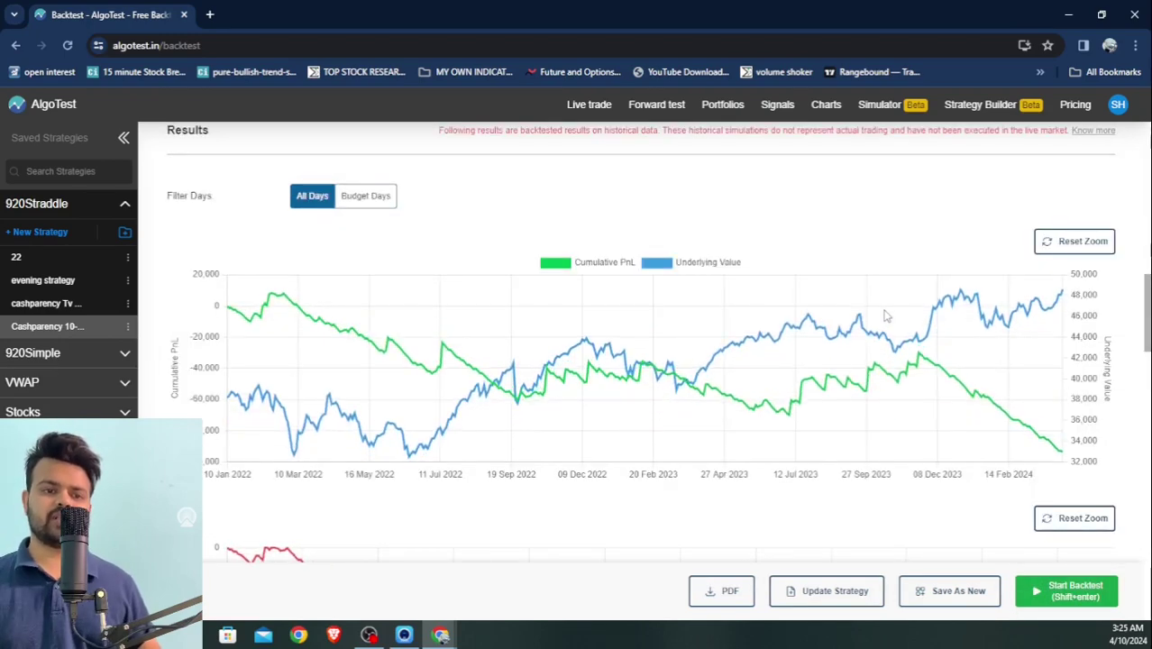
Examine the call-selling backtest's cumulative PnL chart and its monthly and yearly returns.
scroll(884, 314, "down", 5)
scroll(885, 247, "down", 2)
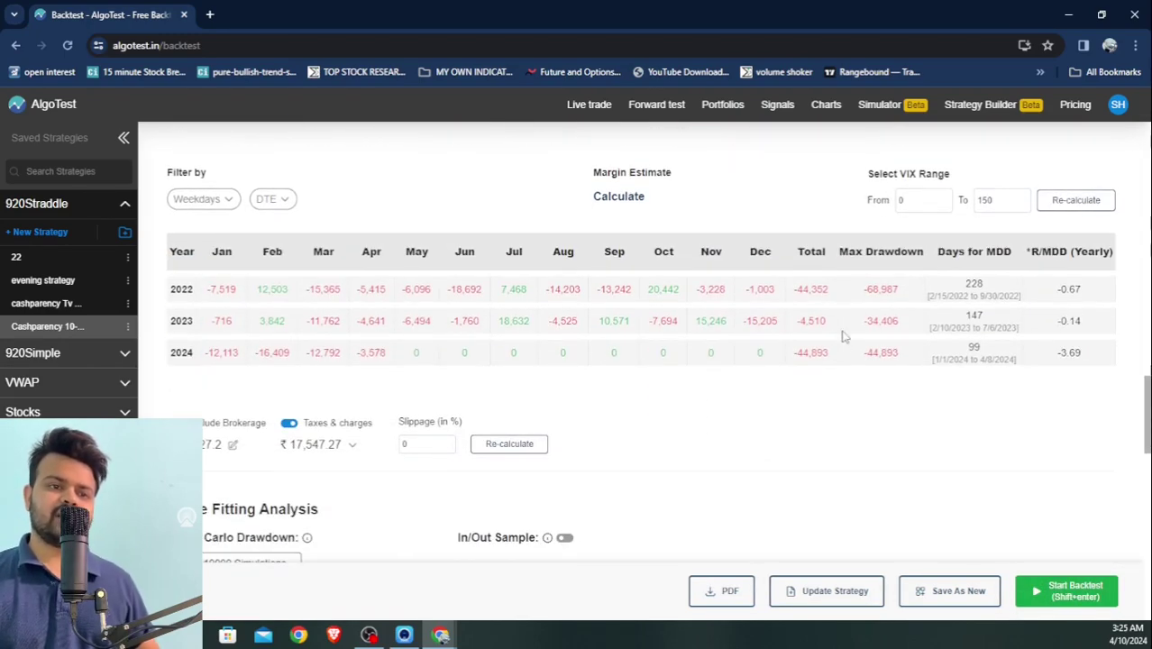
scroll(843, 354, "up", 15)
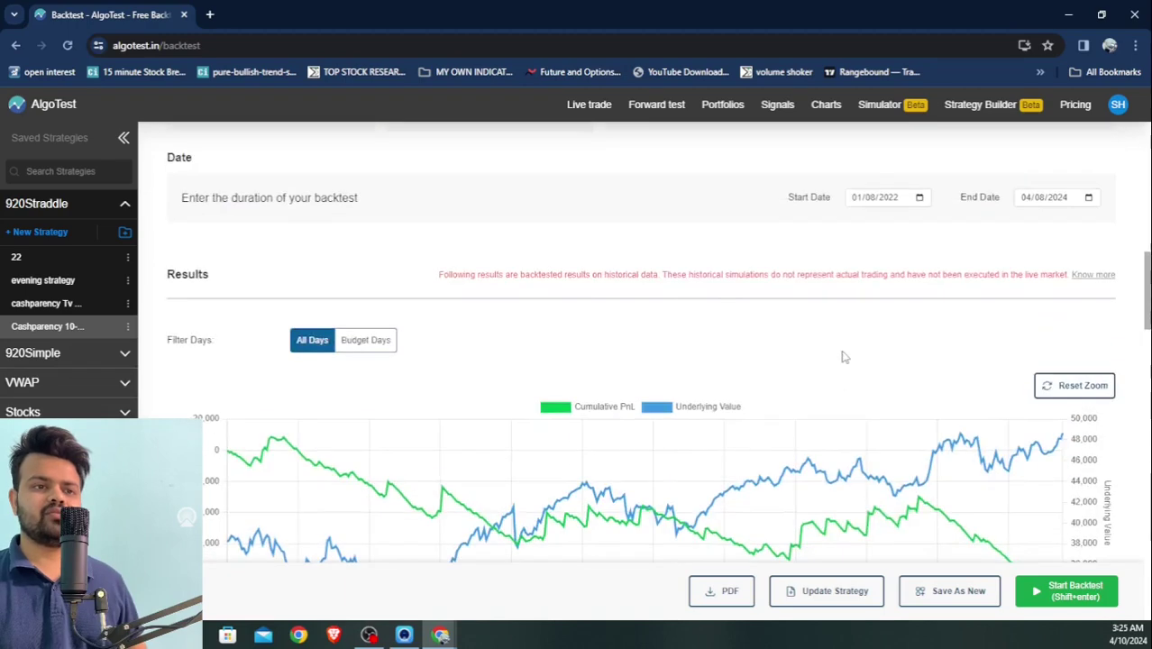
scroll(843, 355, "down", 5)
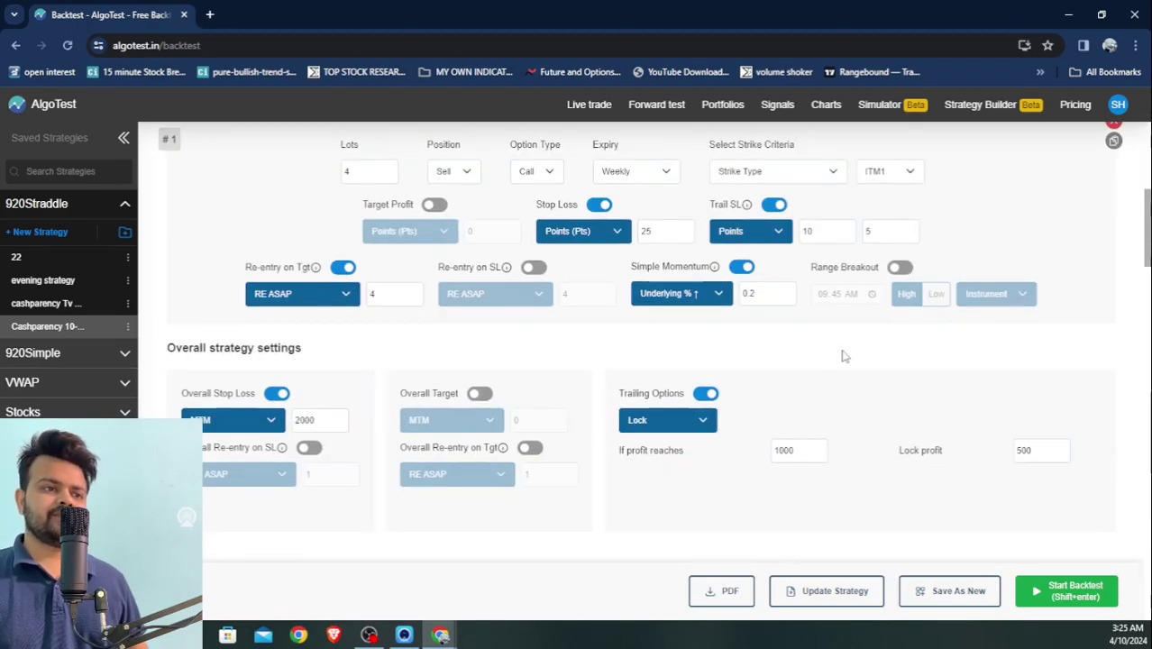
Set the leg's option type to Put and its position to Buy.
scroll(842, 355, "up", 1)
left_click(541, 245)
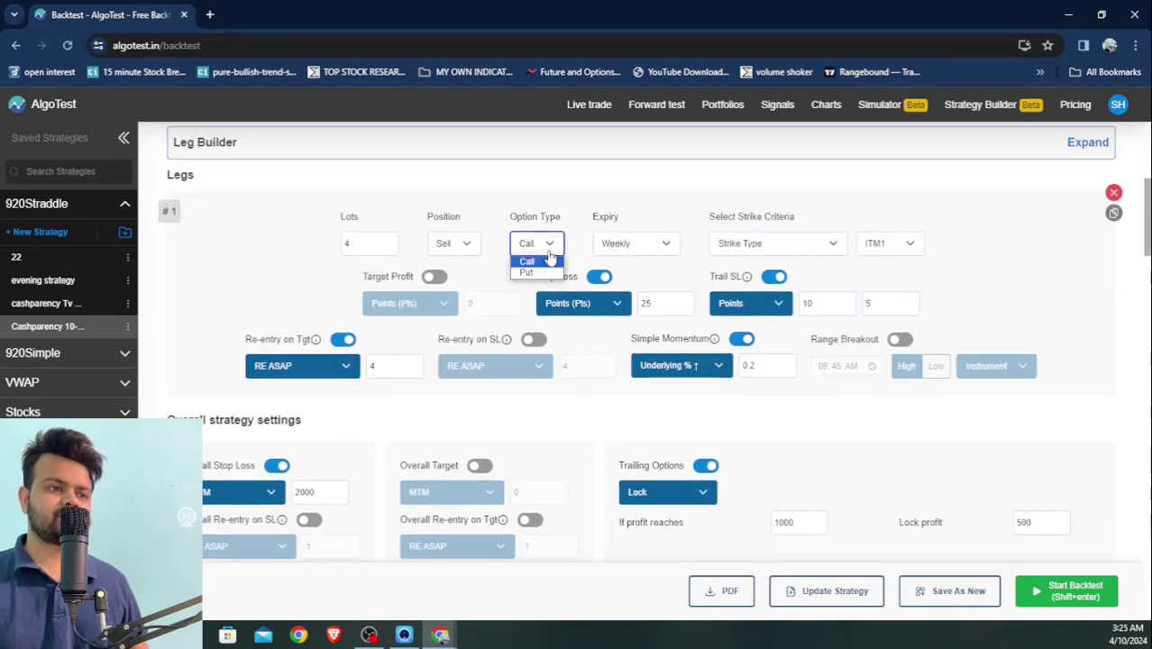
left_click(541, 273)
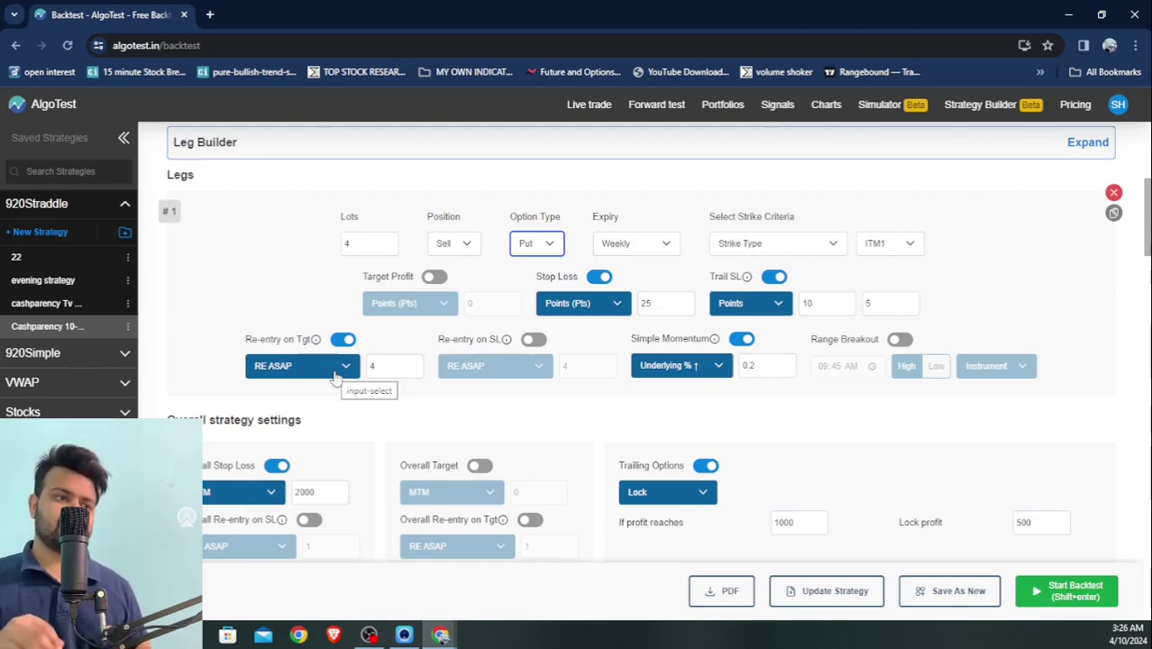
left_click(467, 246)
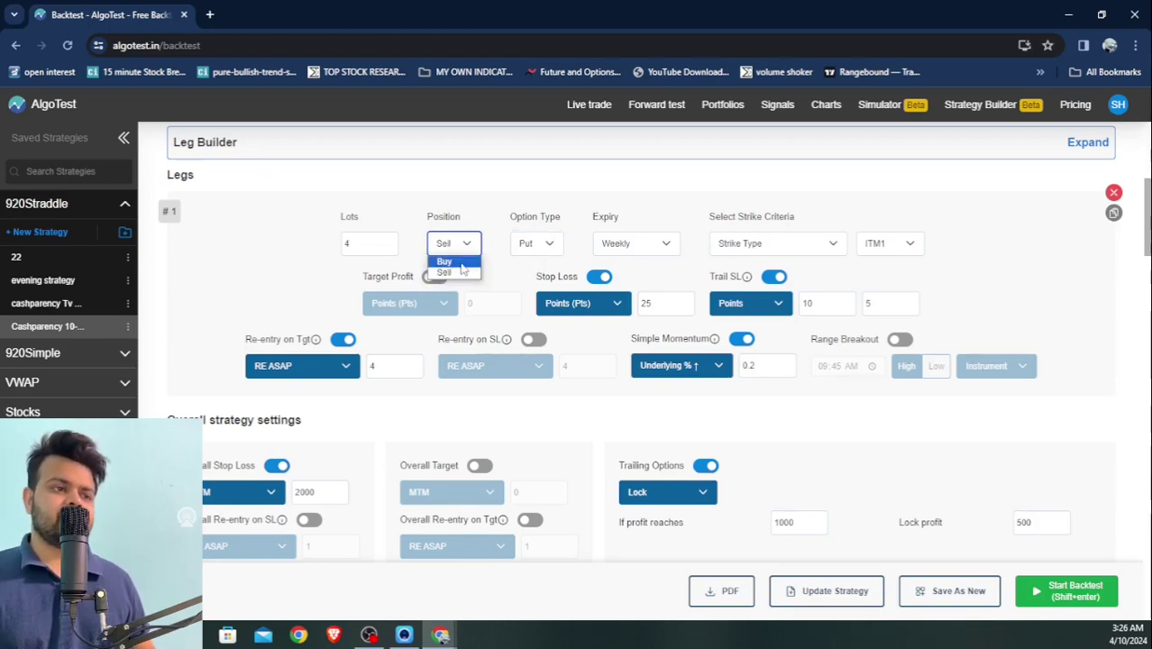
left_click(455, 262)
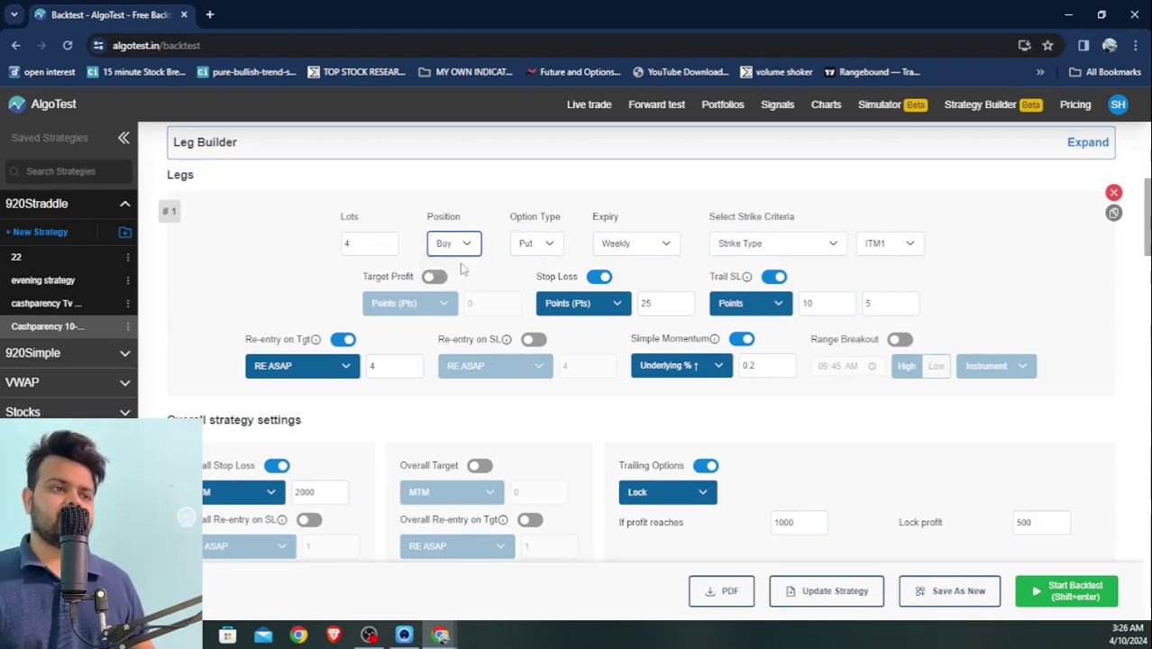
left_click(870, 247)
left_click(905, 242)
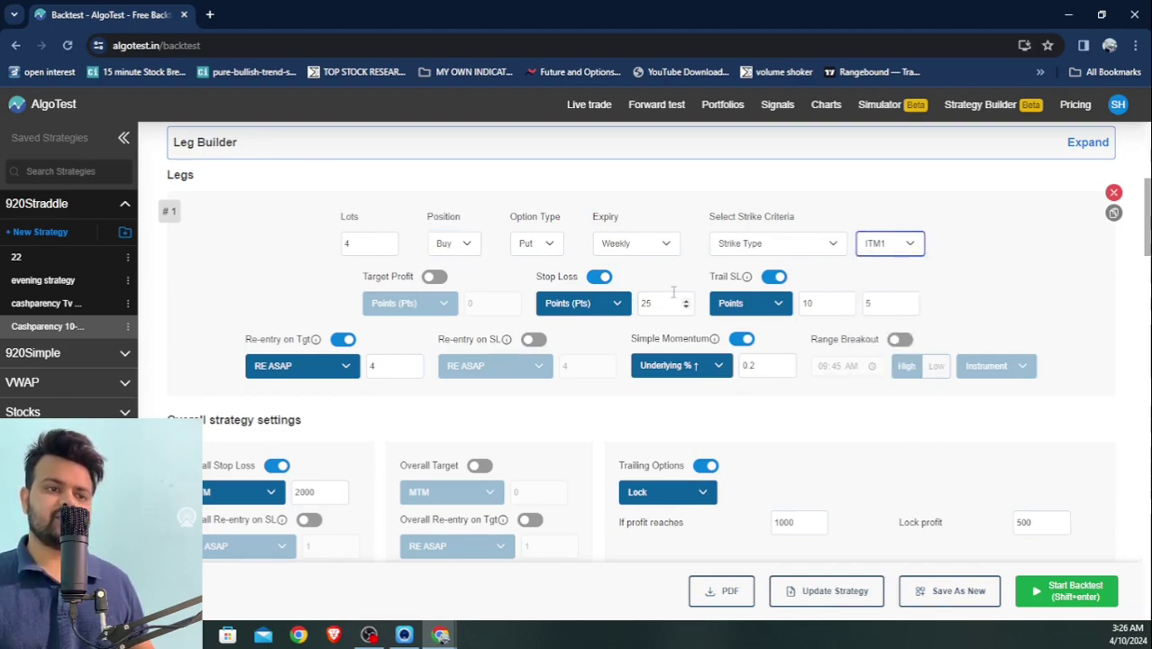
Switch the buying leg to a Call option with an OTM1 strike and run the backtest.
left_click(470, 246)
left_click(466, 262)
left_click(555, 248)
left_click(532, 261)
left_click(880, 252)
scroll(884, 437, "down", 3)
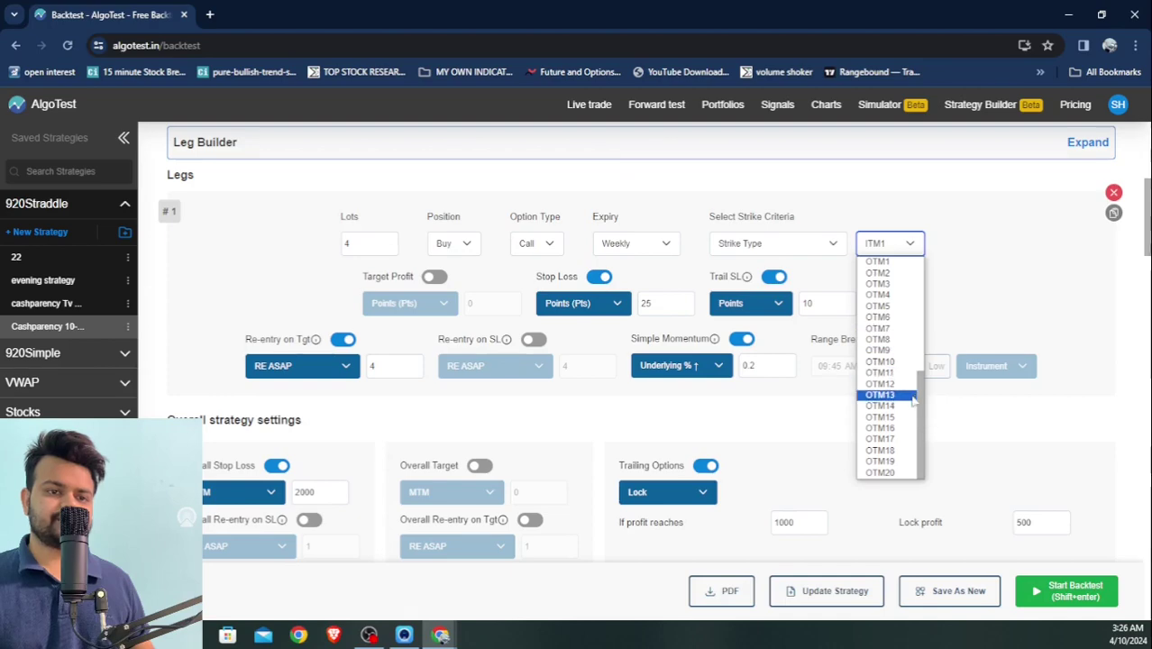
scroll(906, 396, "up", 3)
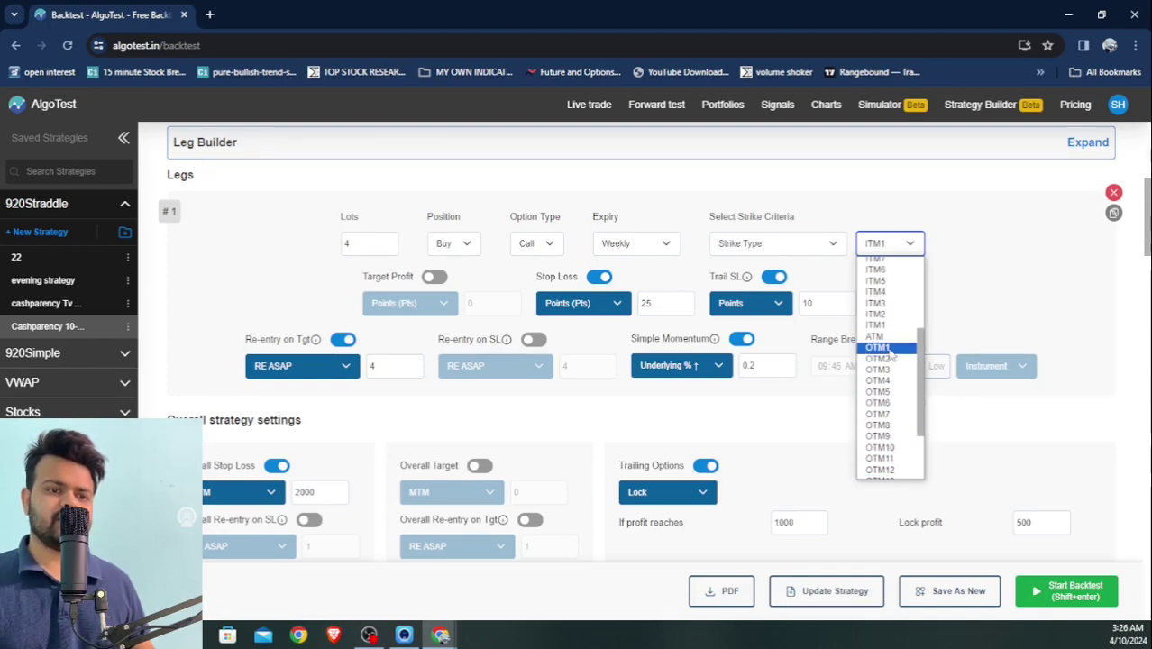
left_click(888, 350)
scroll(872, 394, "down", 20)
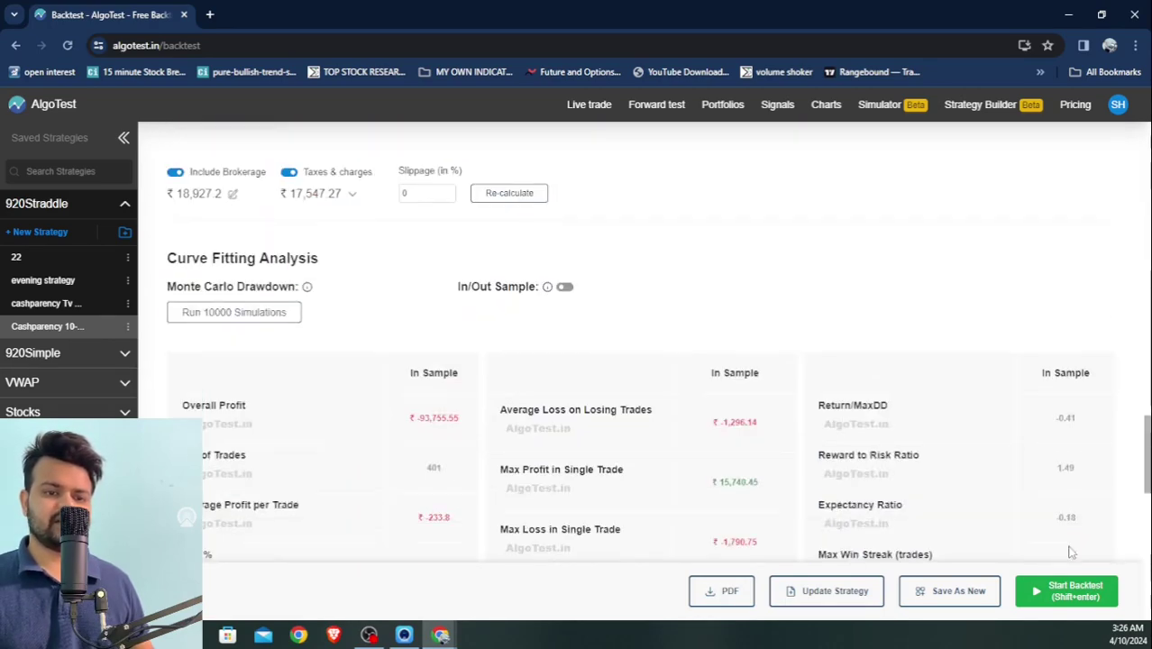
left_click(1068, 591)
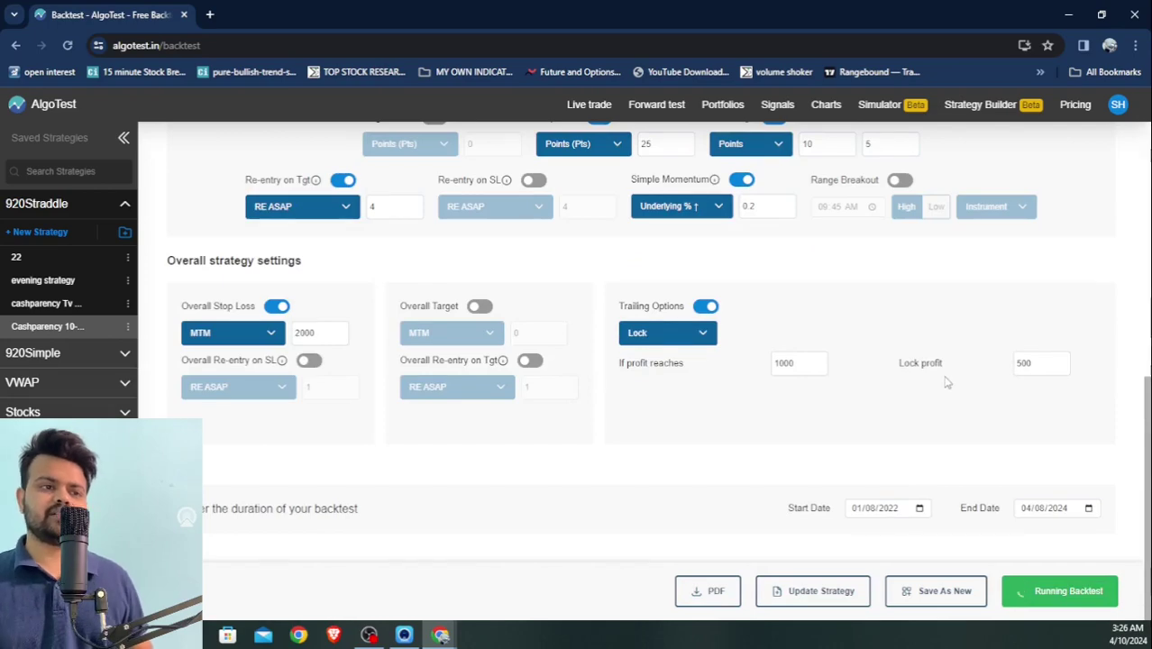
Examine the OTM1 call-buying backtest's yearly returns, overall profit and drawdown figures.
scroll(946, 382, "up", 10)
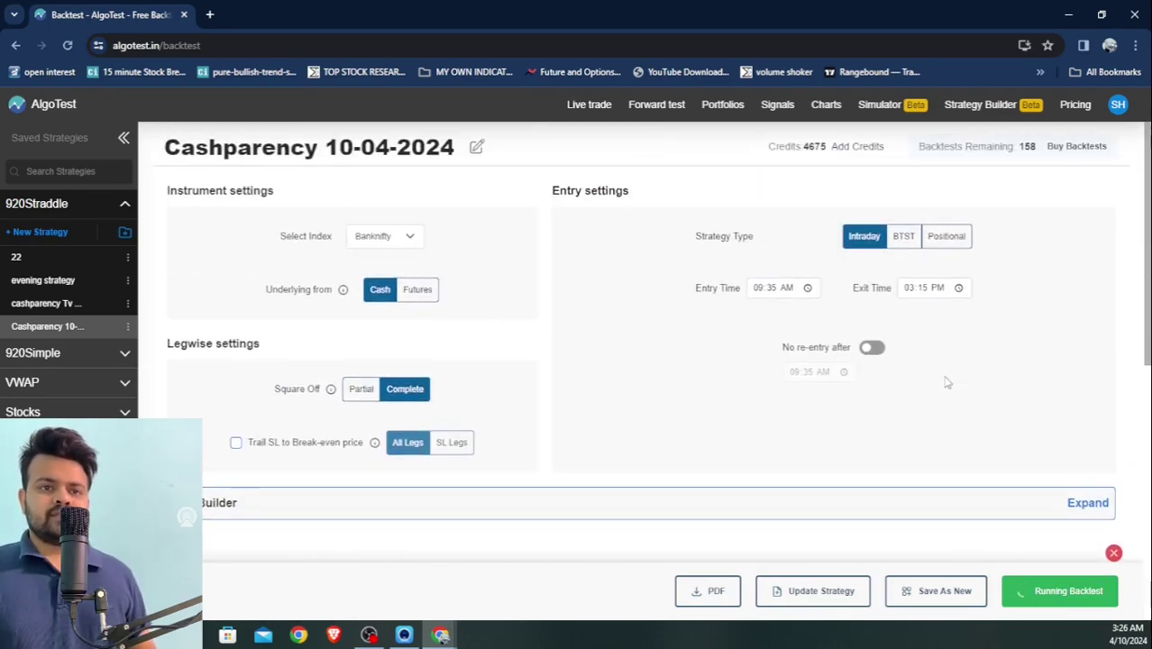
scroll(947, 382, "down", 5)
scroll(946, 382, "down", 3)
scroll(947, 382, "up", 2)
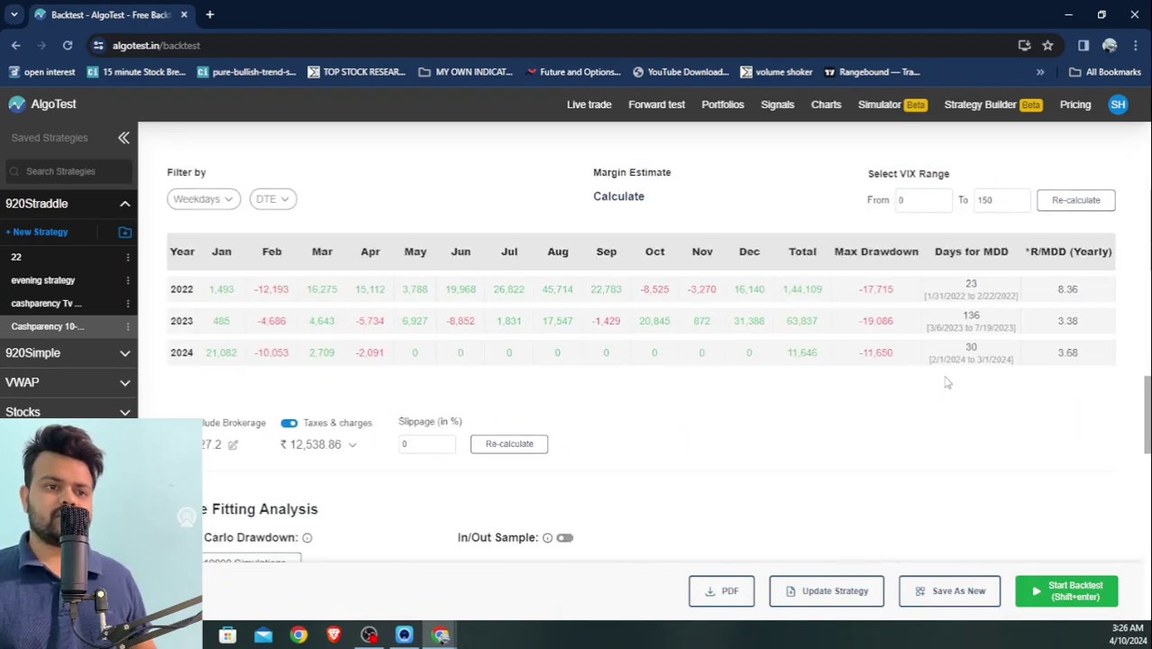
scroll(947, 383, "down", 4)
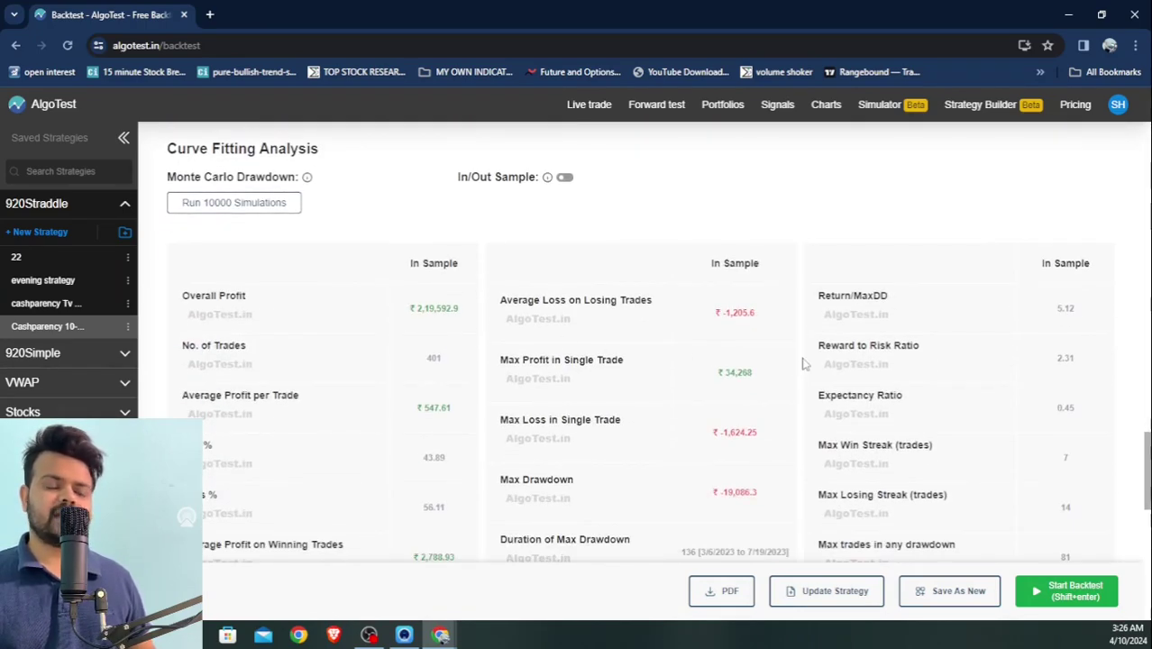
scroll(805, 363, "up", 15)
scroll(805, 364, "up", 3)
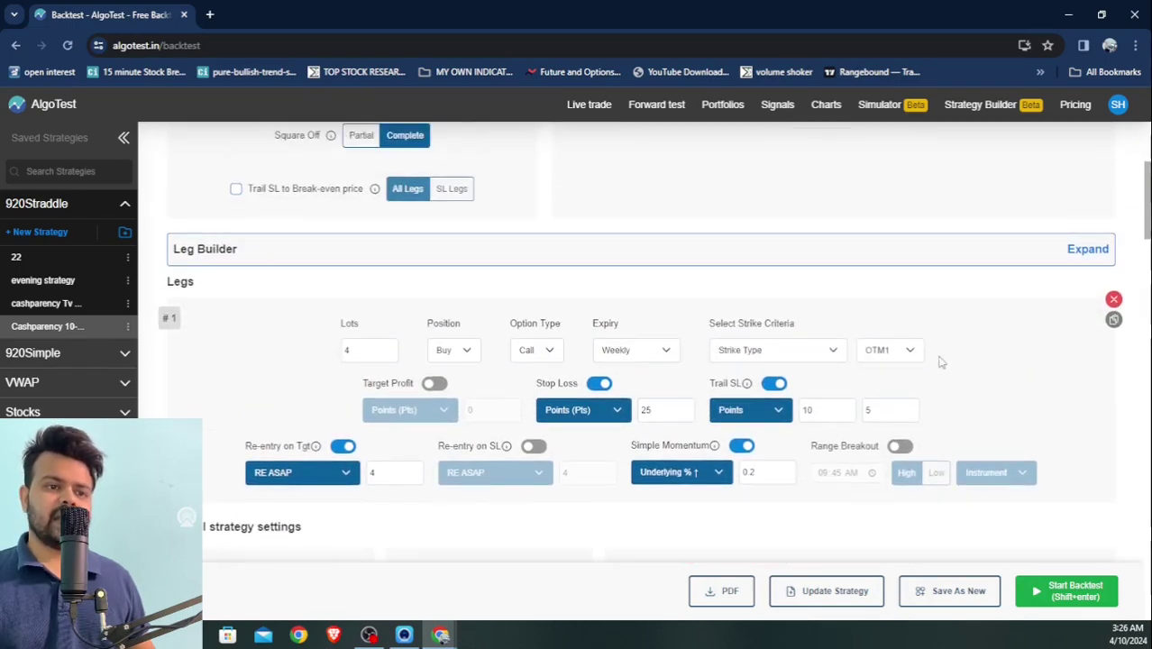
Change the call leg's strike to OTM2 and run the backtest.
left_click(908, 350)
scroll(915, 540, "down", 2)
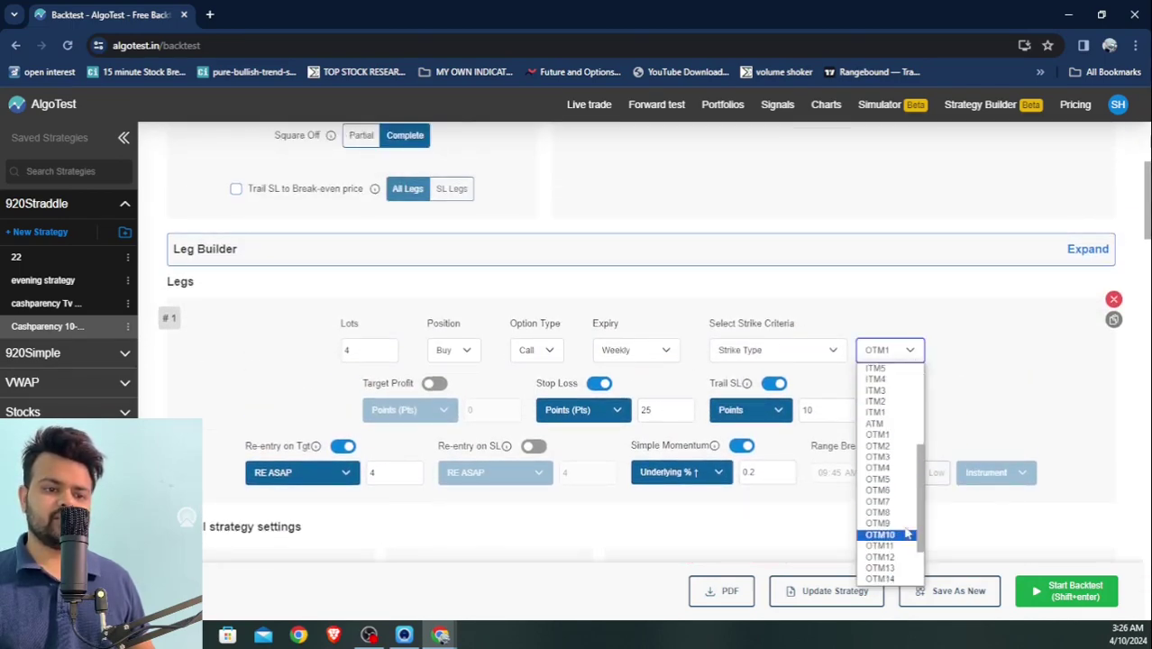
left_click(896, 447)
left_click(1036, 588)
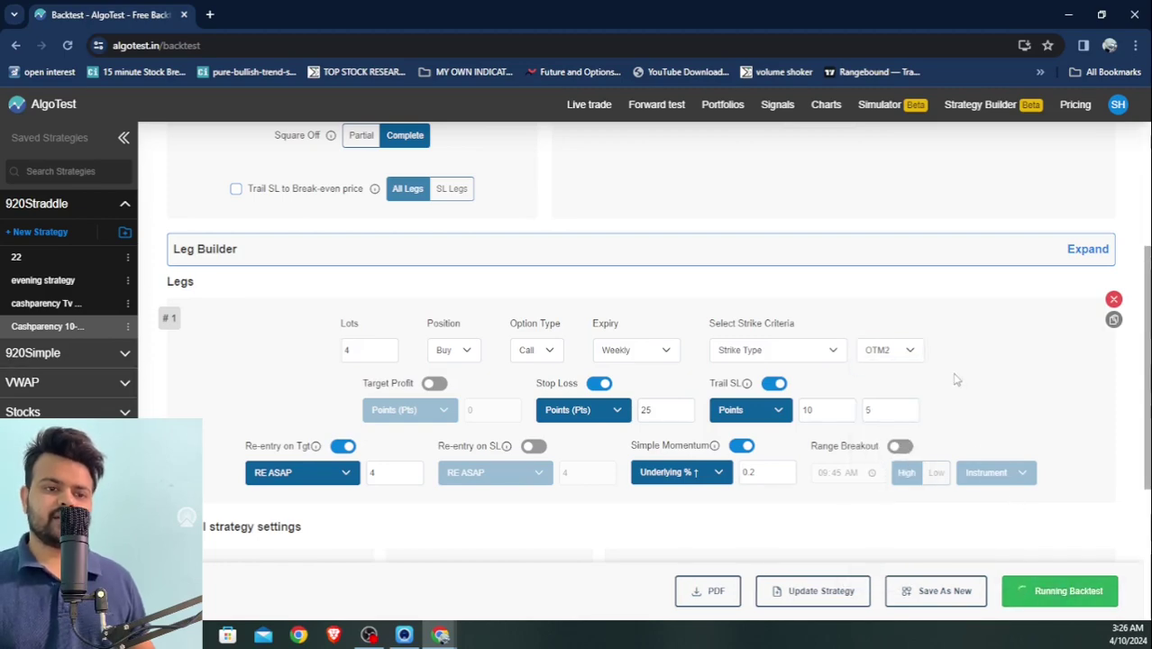
Examine the OTM2 call-buying backtest's cumulative PnL chart, yearly returns and overall profit.
scroll(956, 380, "down", 3)
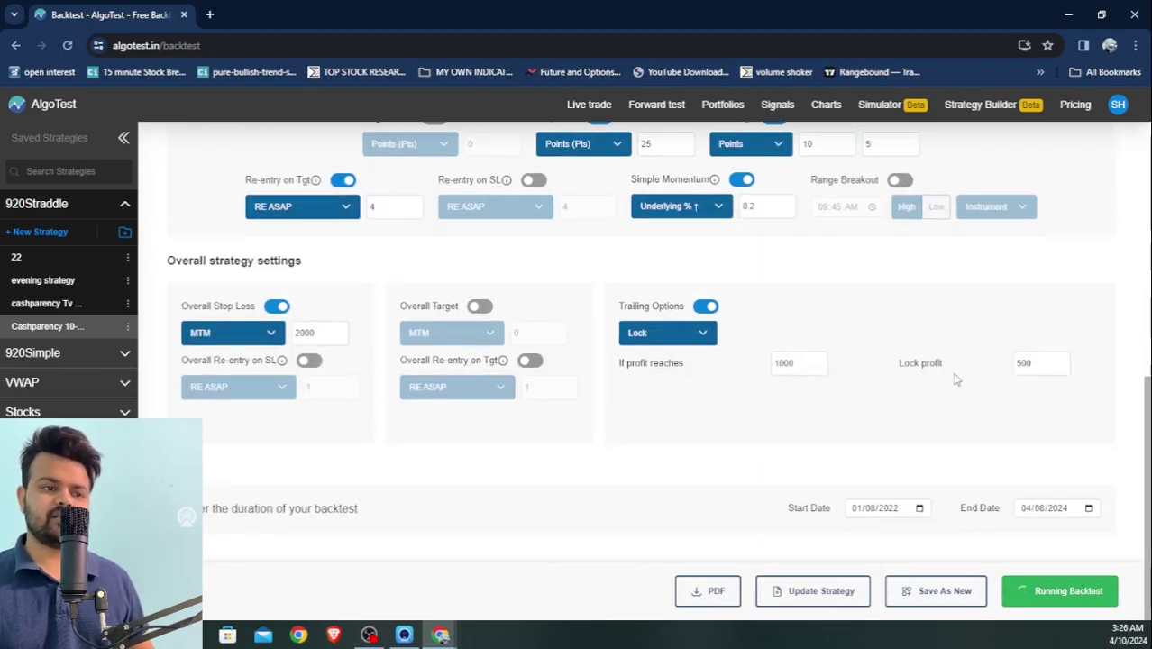
scroll(956, 380, "down", 10)
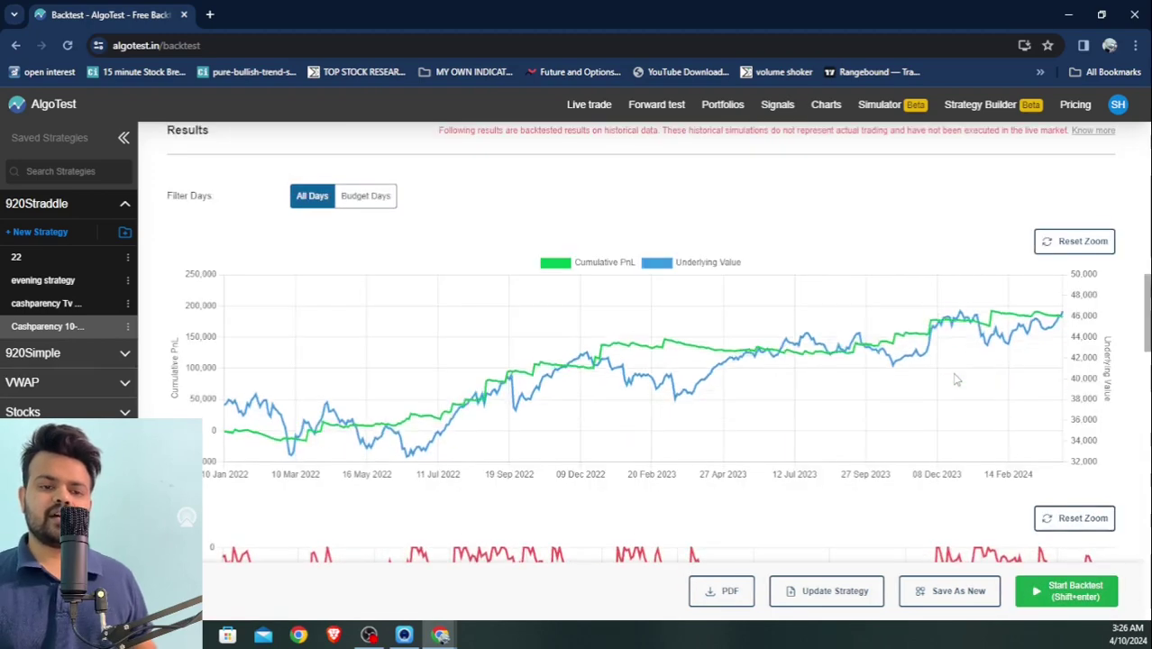
scroll(956, 379, "down", 6)
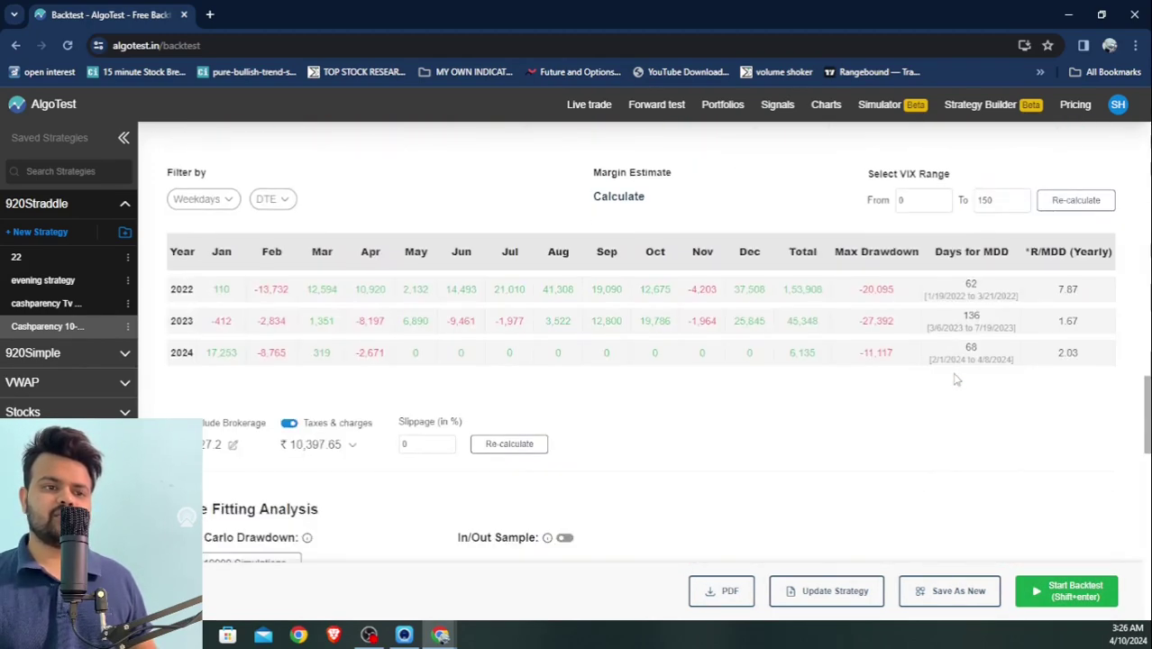
scroll(881, 346, "up", 18)
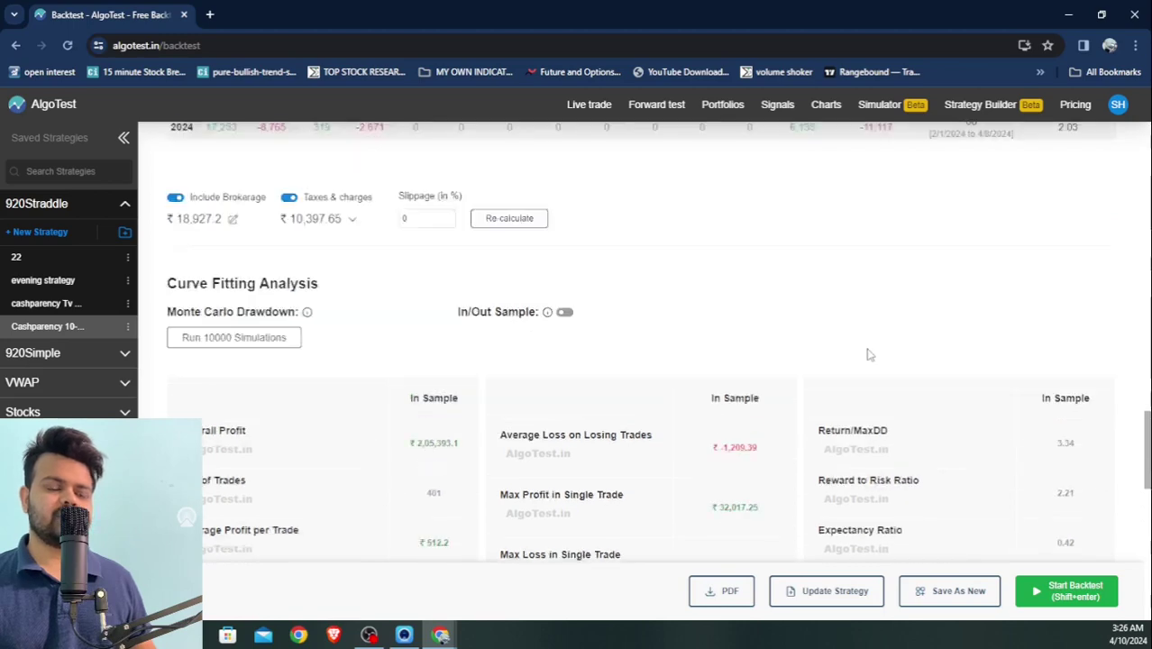
scroll(882, 345, "up", 1)
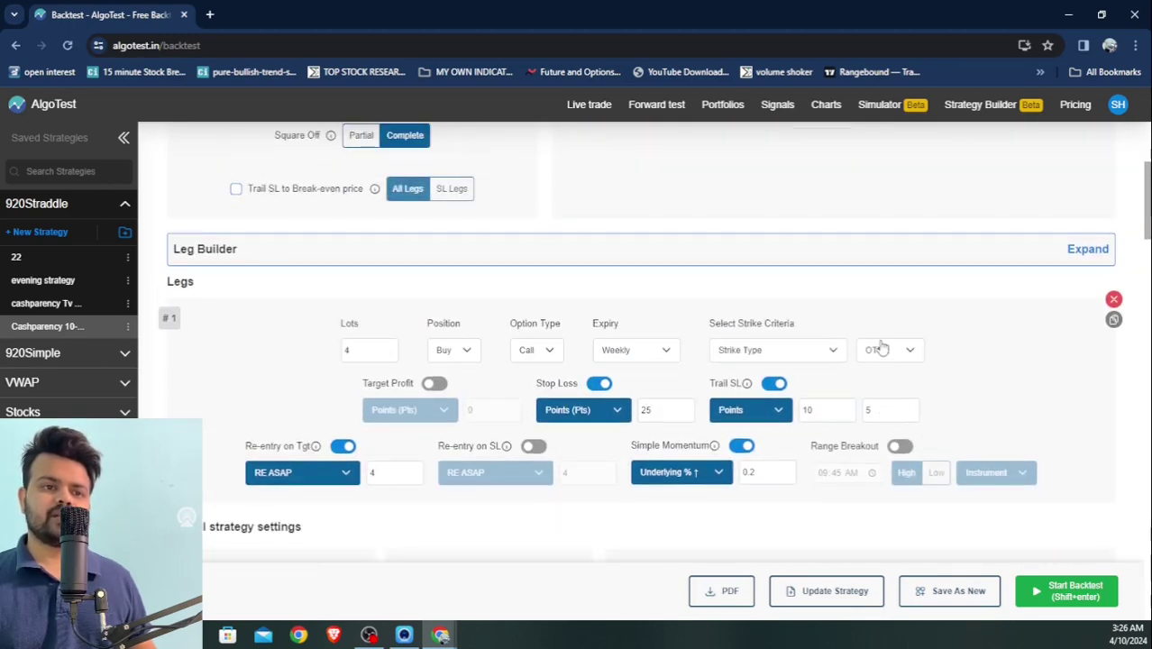
Change the call leg's strike to ATM and run the backtest.
left_click(880, 346)
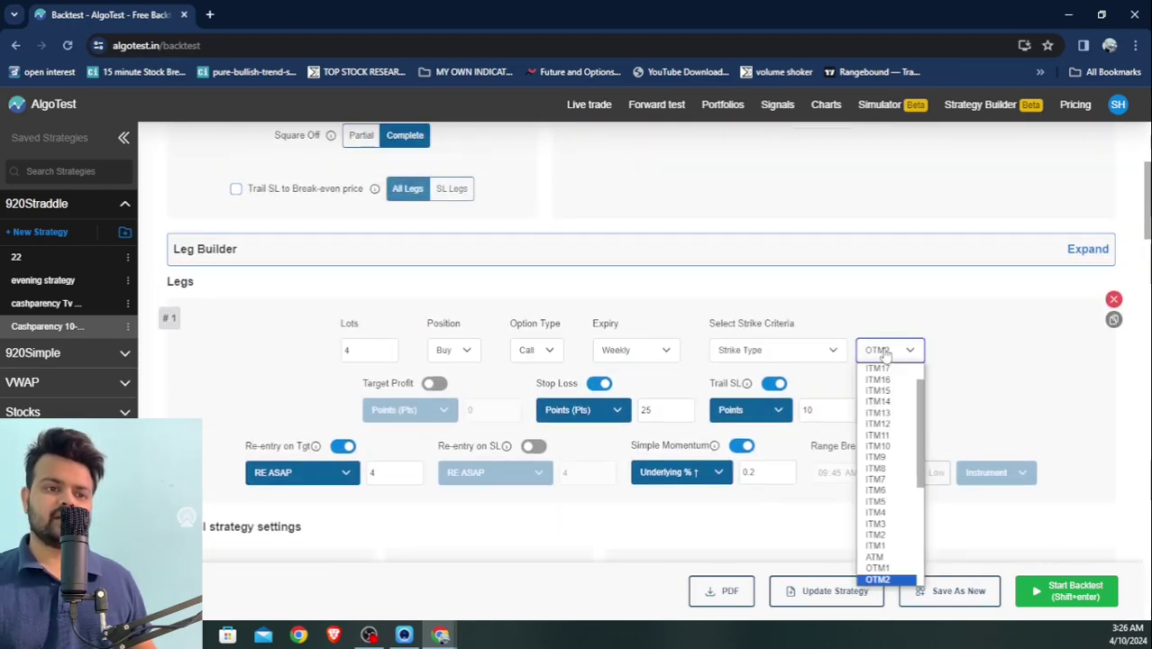
left_click(897, 557)
left_click(1066, 595)
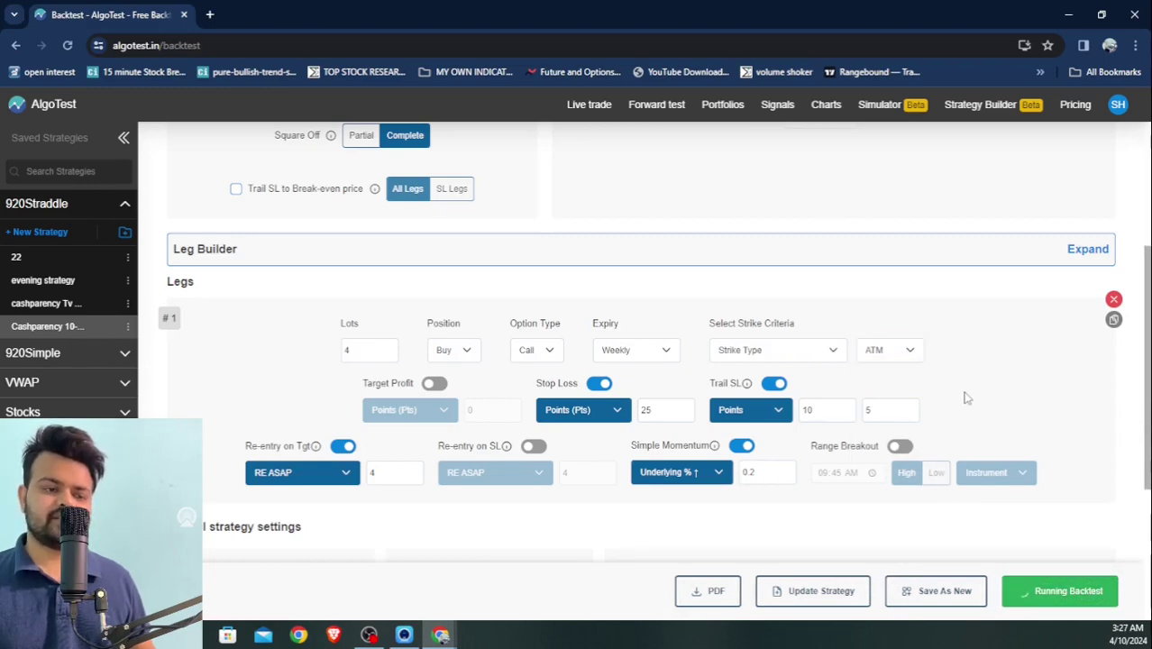
Examine the ATM call-buying backtest's overall profit, average loss and maximum loss in a single trade.
scroll(966, 397, "down", 3)
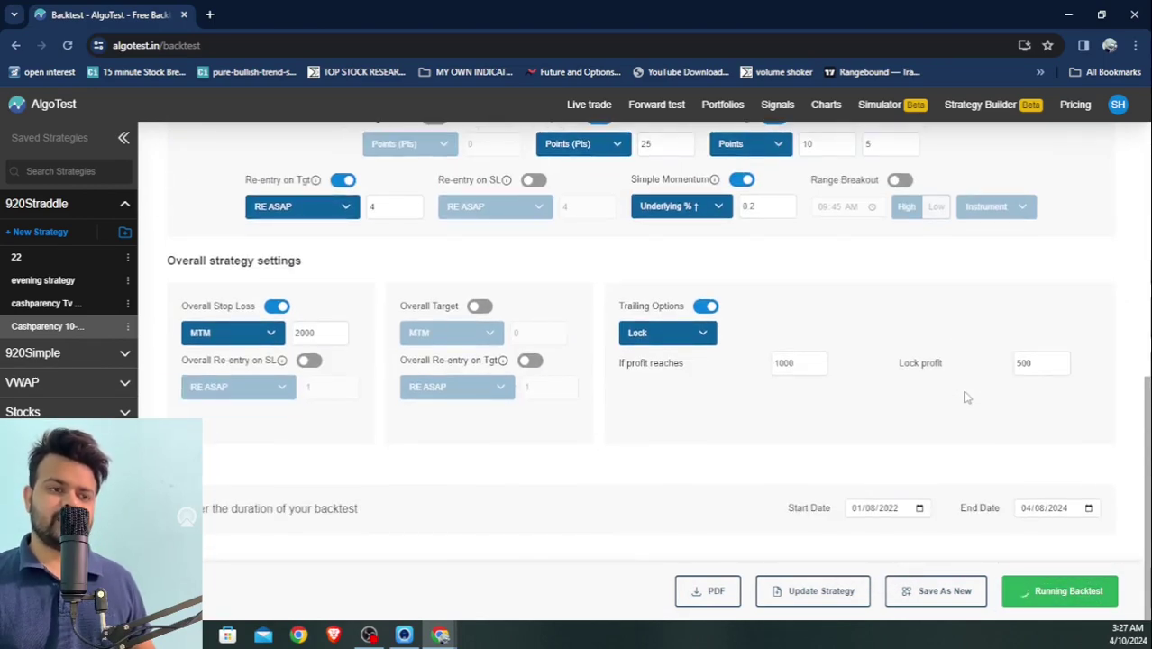
scroll(967, 398, "down", 6)
scroll(966, 394, "down", 5)
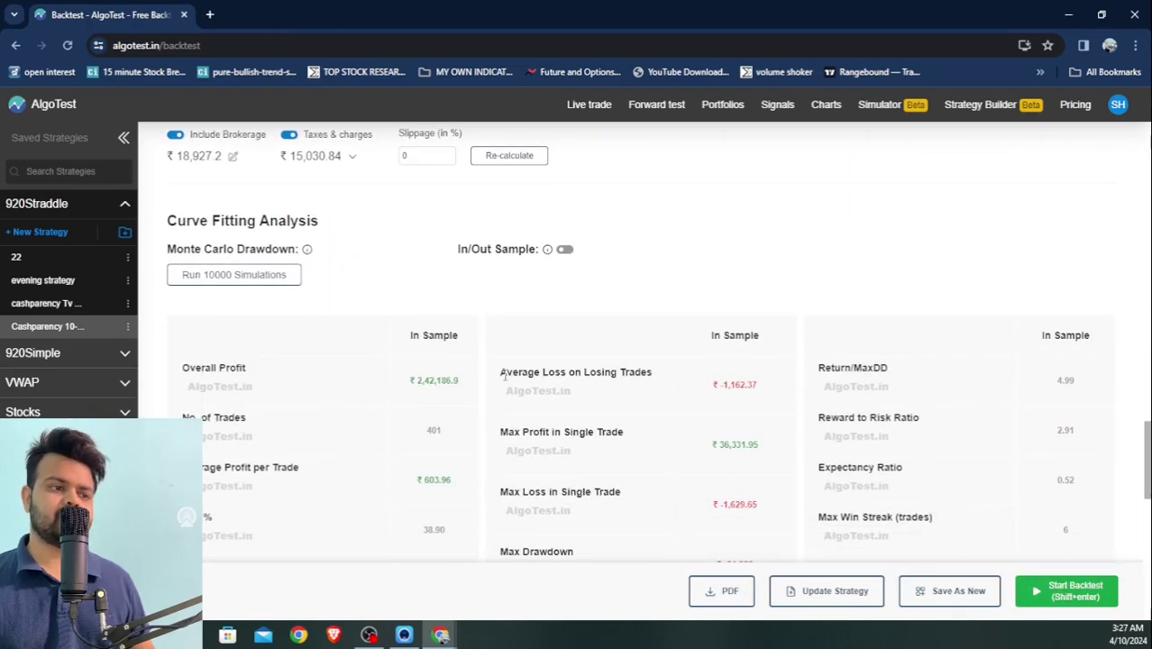
scroll(577, 364, "up", 20)
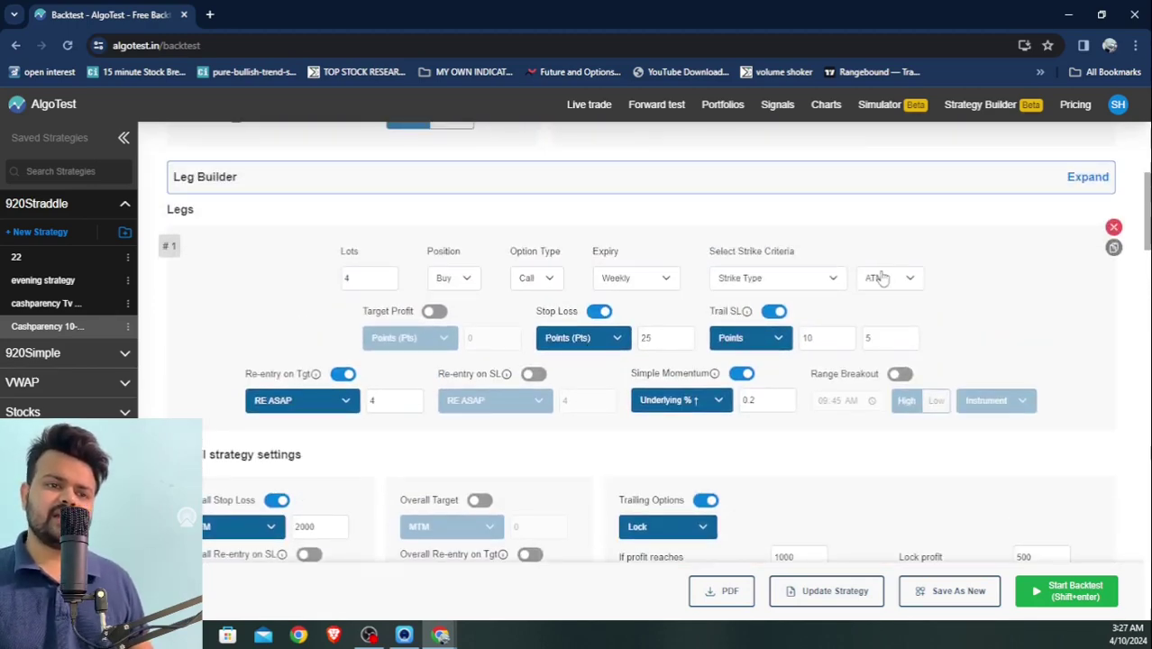
Change the call leg's strike to OTM1 and run the backtest.
left_click(883, 279)
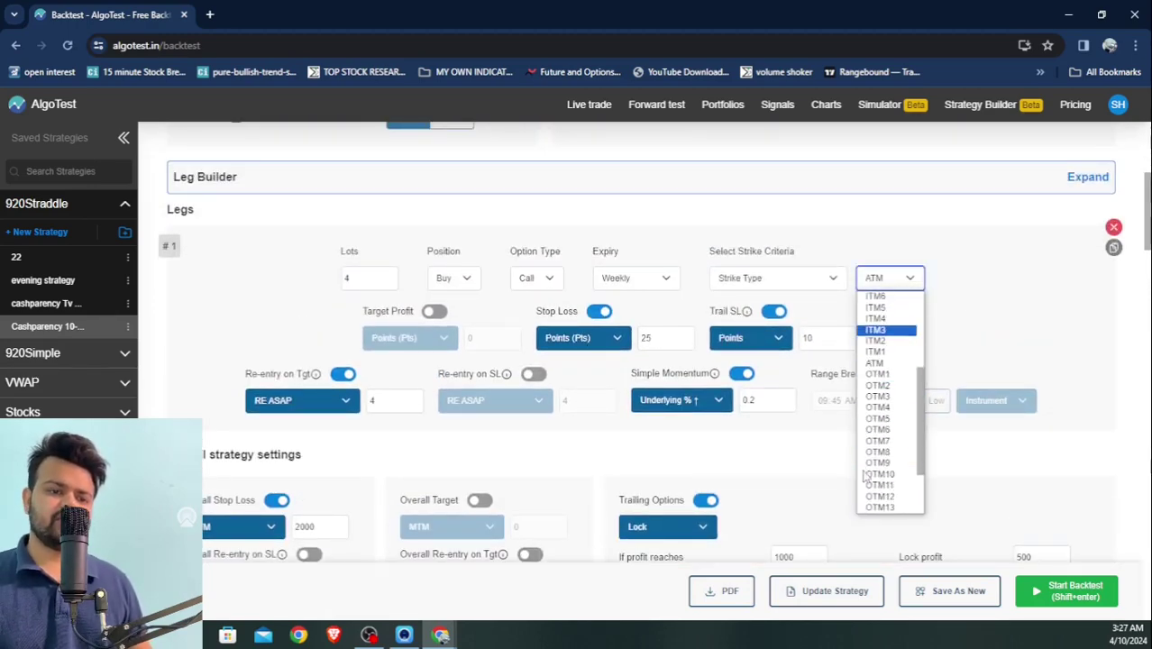
left_click(886, 377)
scroll(902, 377, "down", 3)
key("shift+Return")
Examine the OTM1 call-buying backtest's cumulative PnL chart and yearly table, comparing the losing months, especially February, across 2022 to 2024.
scroll(916, 301, "up", 3)
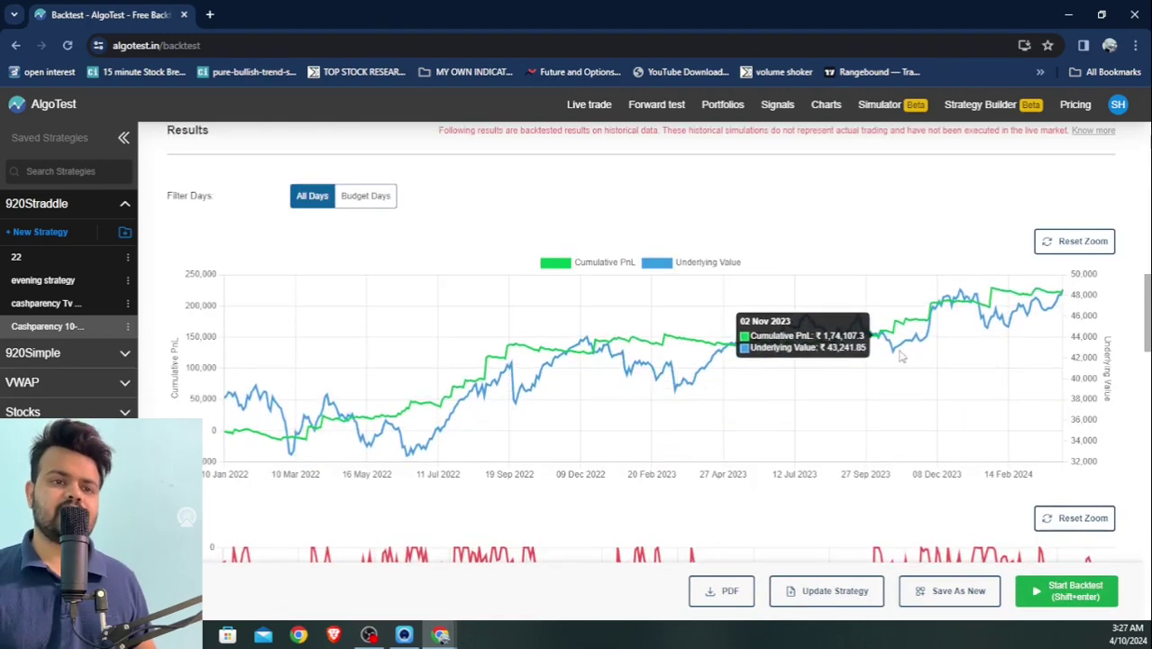
scroll(900, 356, "down", 5)
scroll(899, 355, "down", 3)
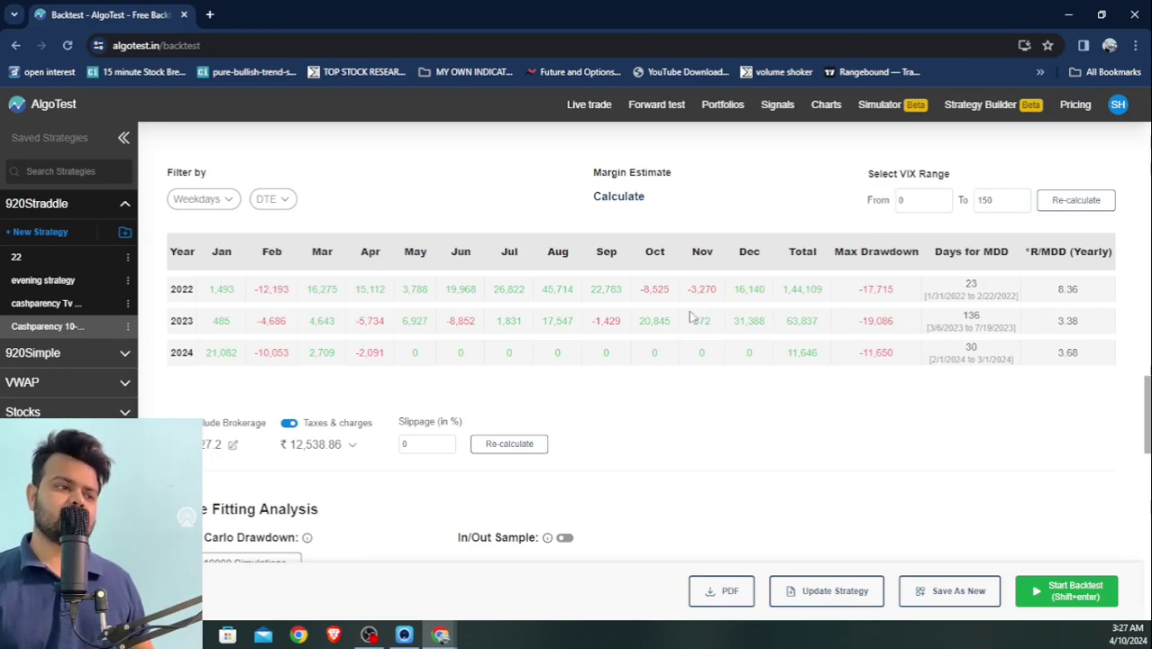
scroll(594, 344, "down", 5)
scroll(591, 348, "up", 3)
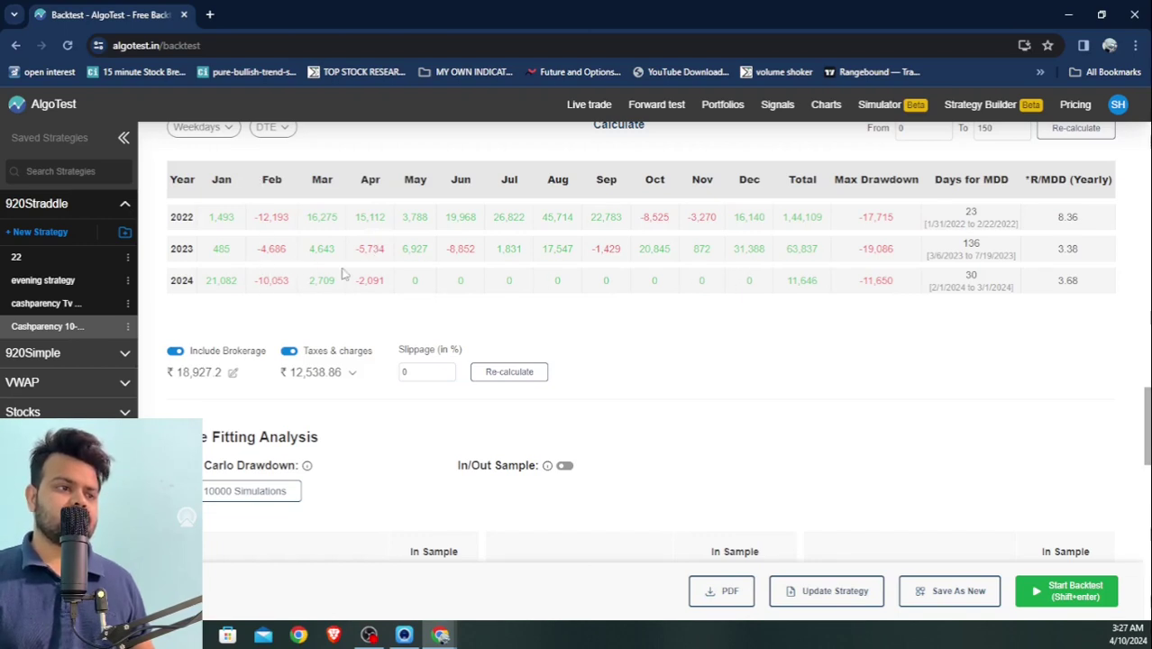
double_click(274, 280)
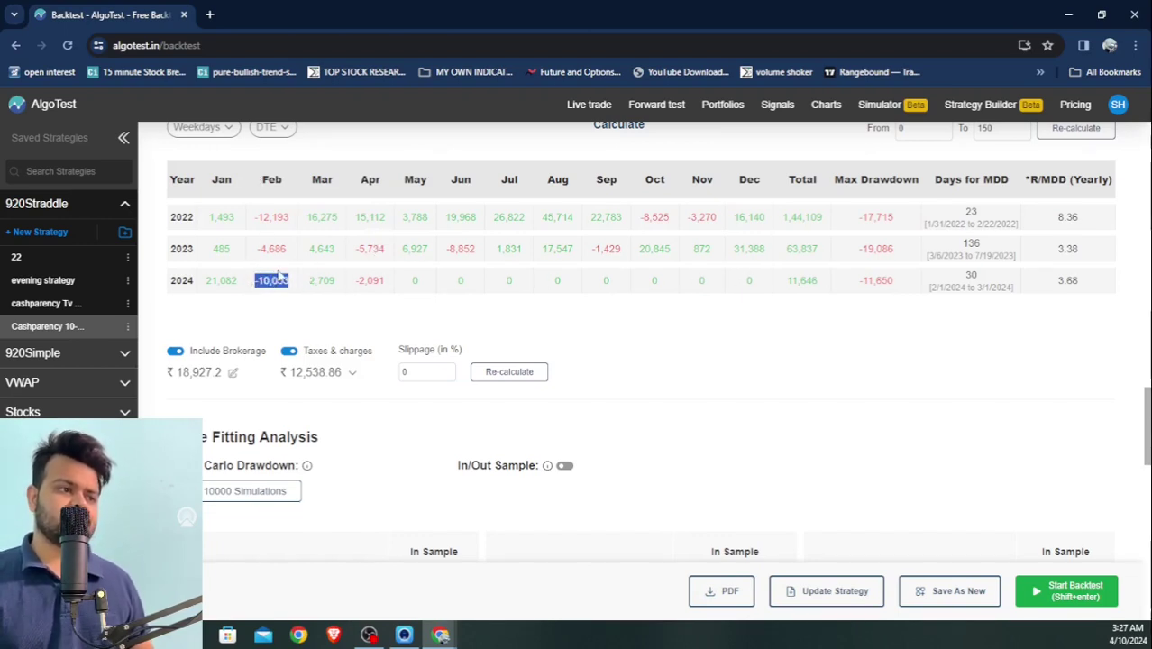
double_click(613, 250)
double_click(655, 217)
double_click(270, 249)
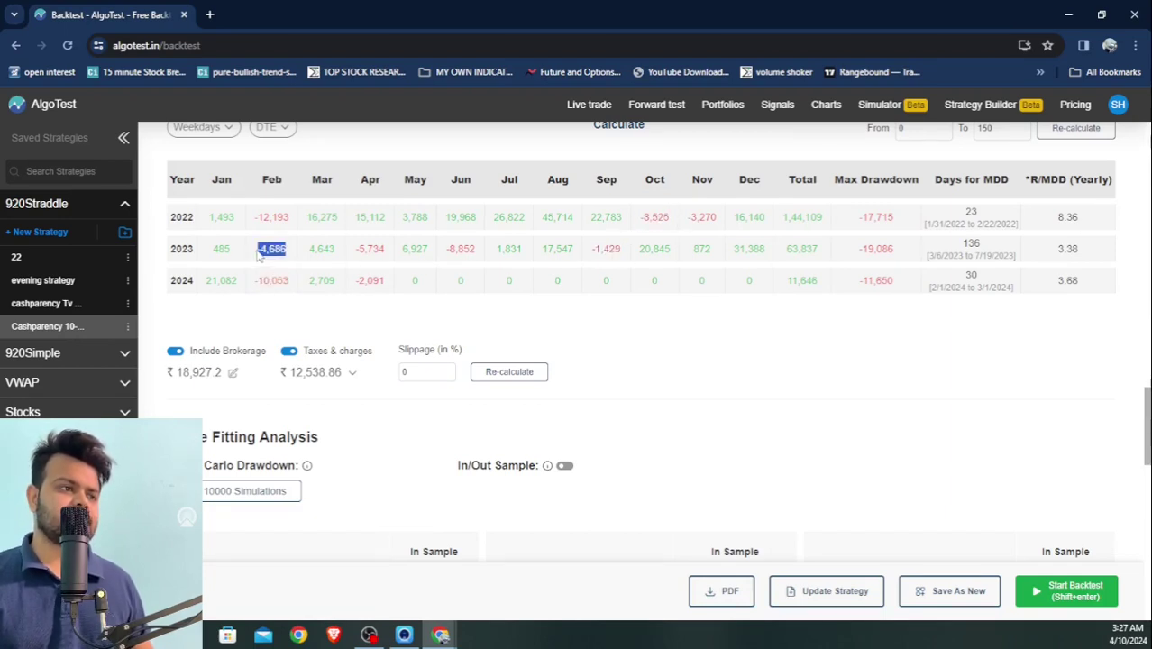
left_click_drag(292, 220, 251, 230)
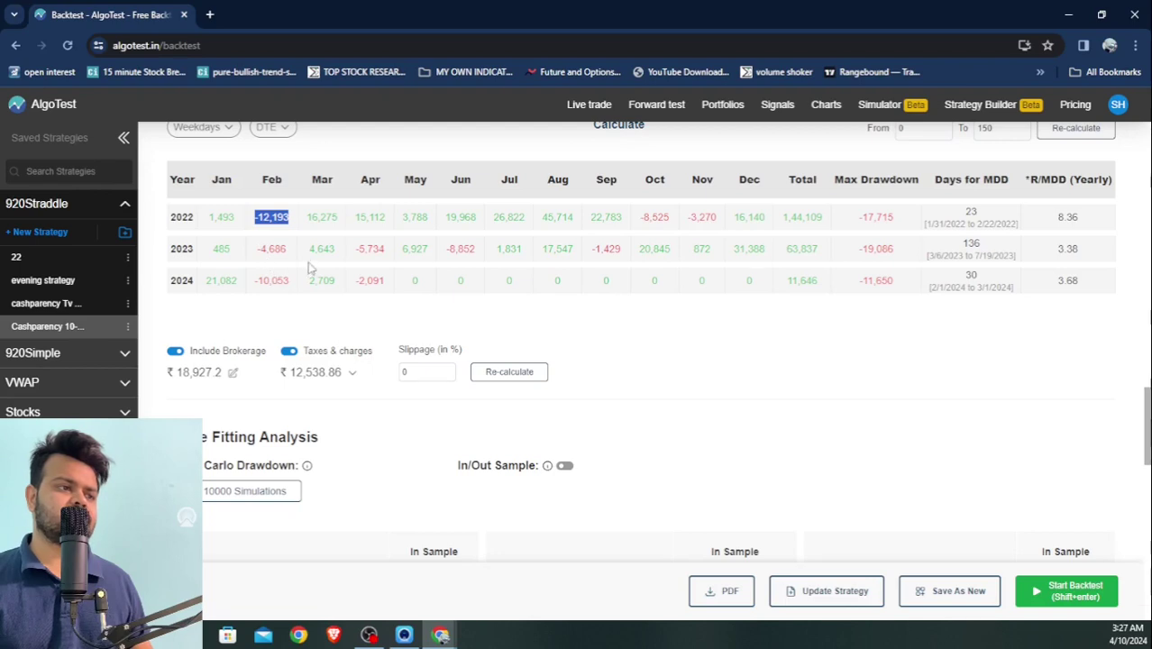
left_click_drag(289, 181, 289, 304)
left_click(290, 304)
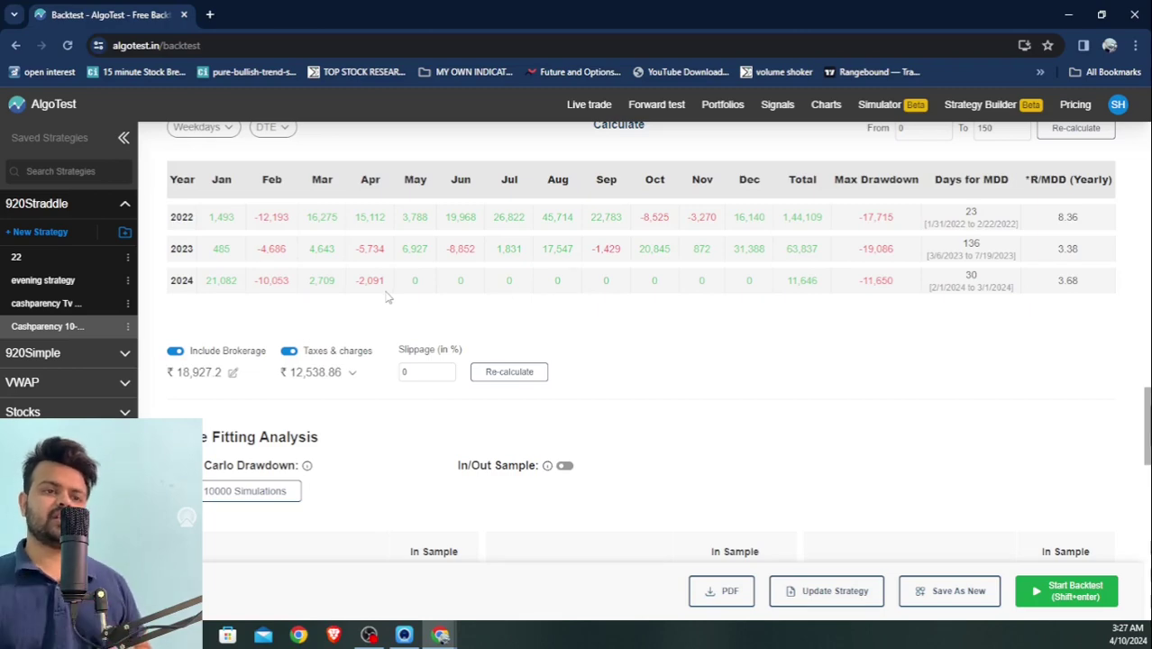
Review the OTM1 call-buying backtest's profit and loss statistics, full trade report and drawdown chart.
scroll(756, 354, "down", 3)
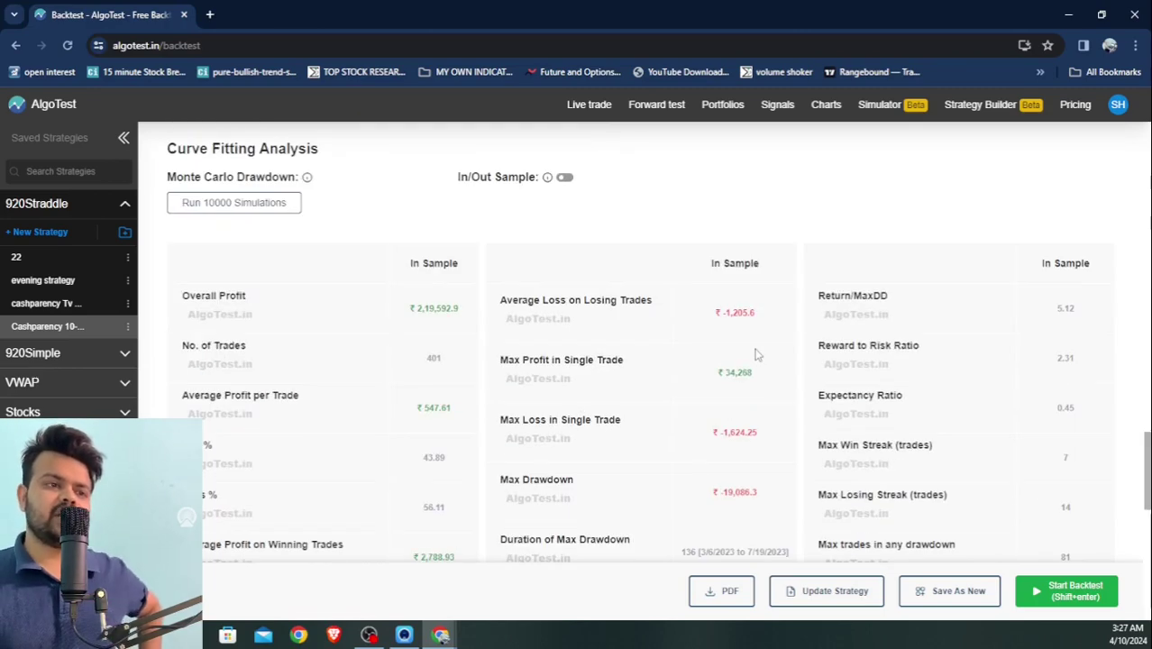
scroll(757, 354, "down", 5)
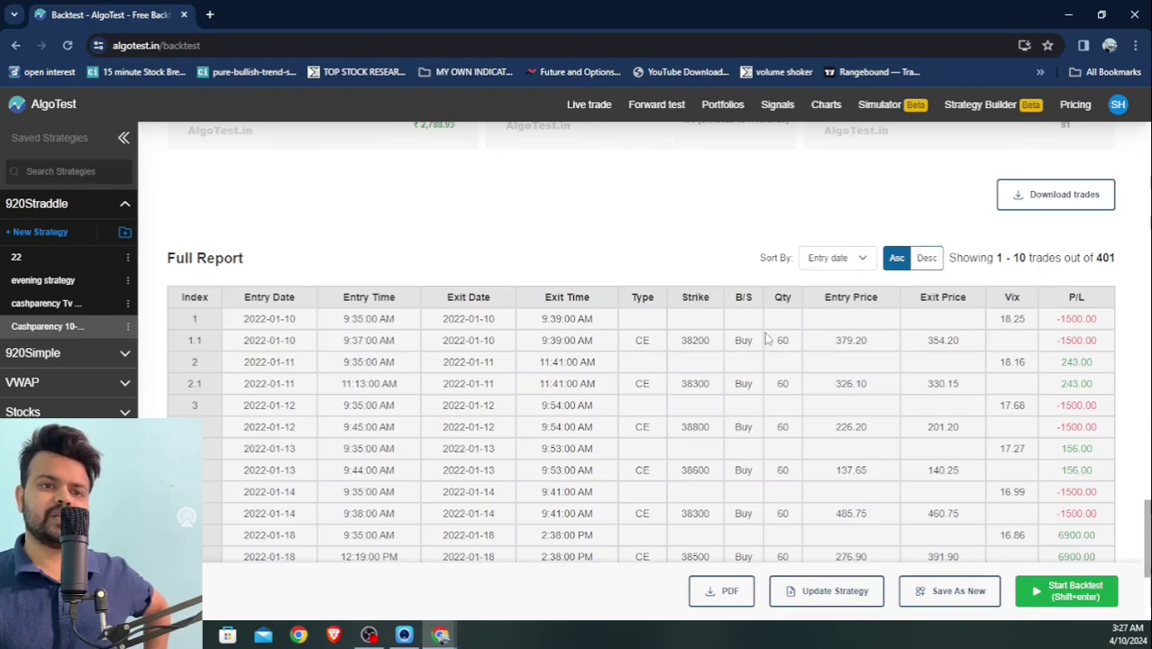
scroll(766, 337, "down", 3)
scroll(766, 337, "up", 8)
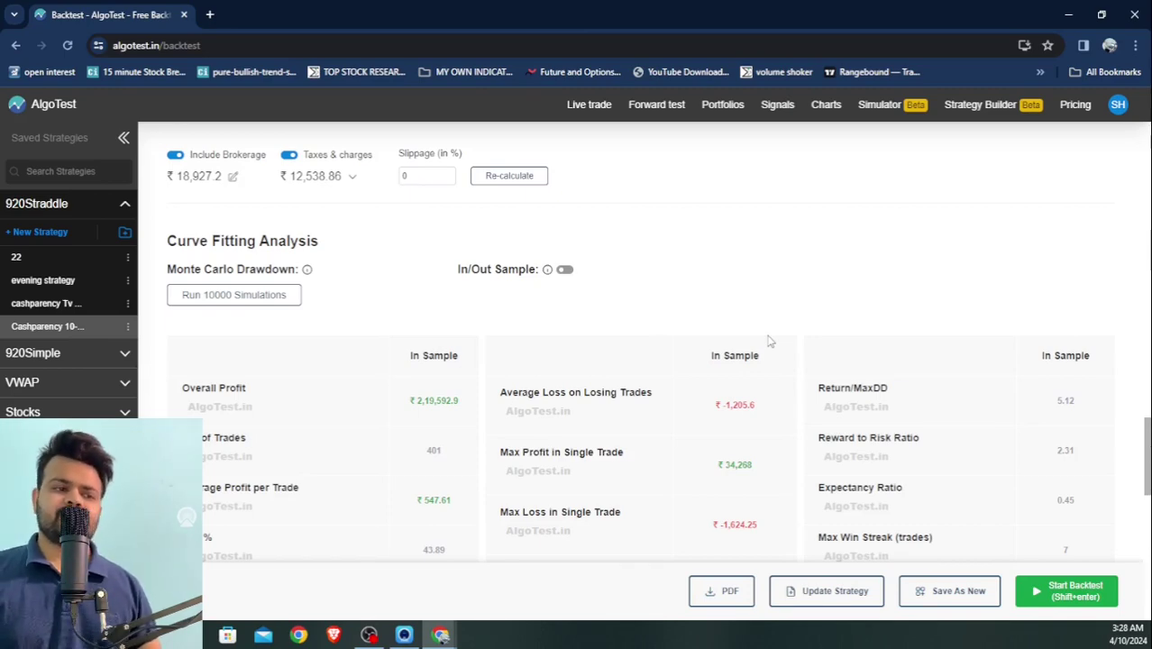
scroll(730, 206, "up", 7)
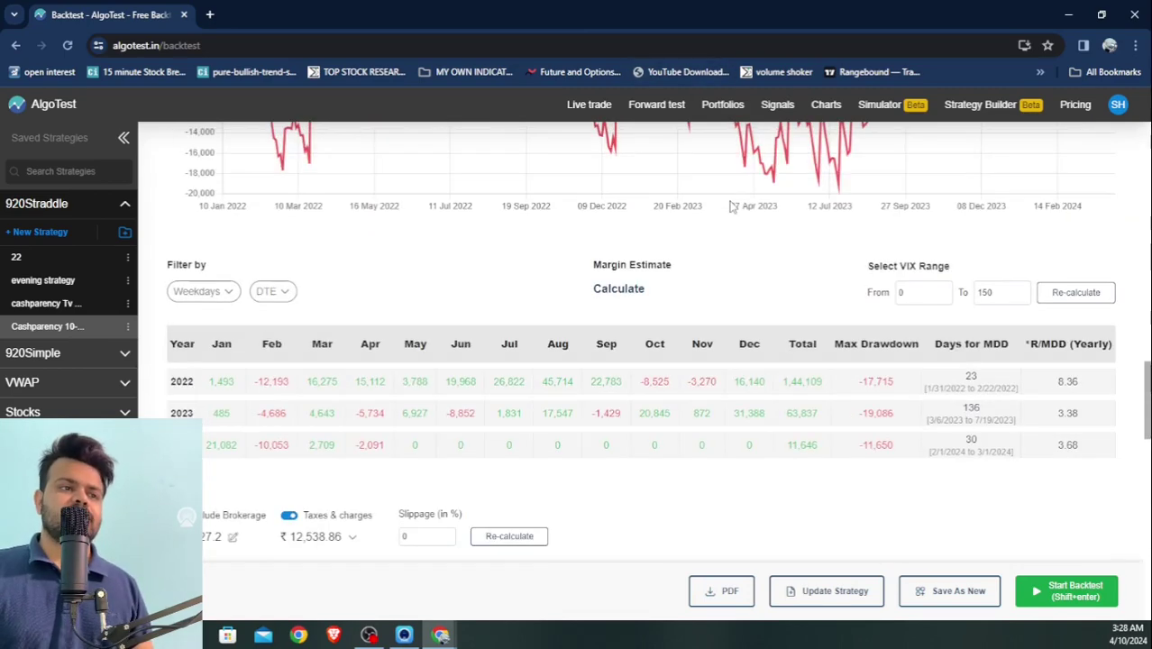
scroll(732, 205, "up", 2)
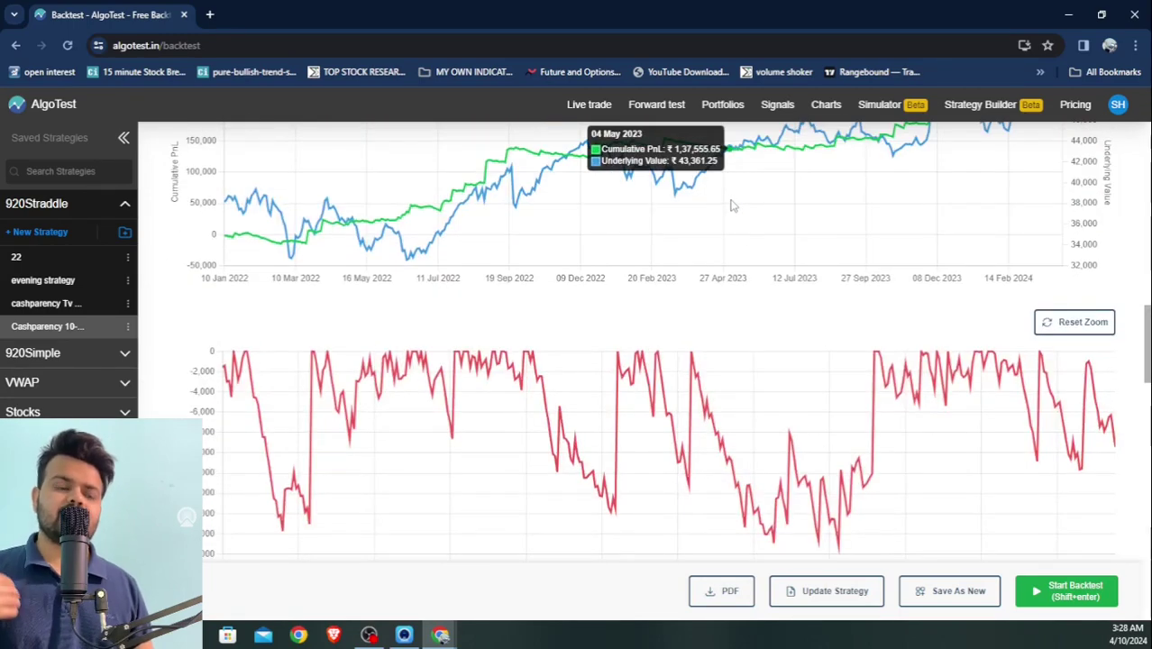
Switch the leg to Put with simple momentum Underlying % ↓, and run the backtest to check its yearly returns.
scroll(732, 205, "up", 10)
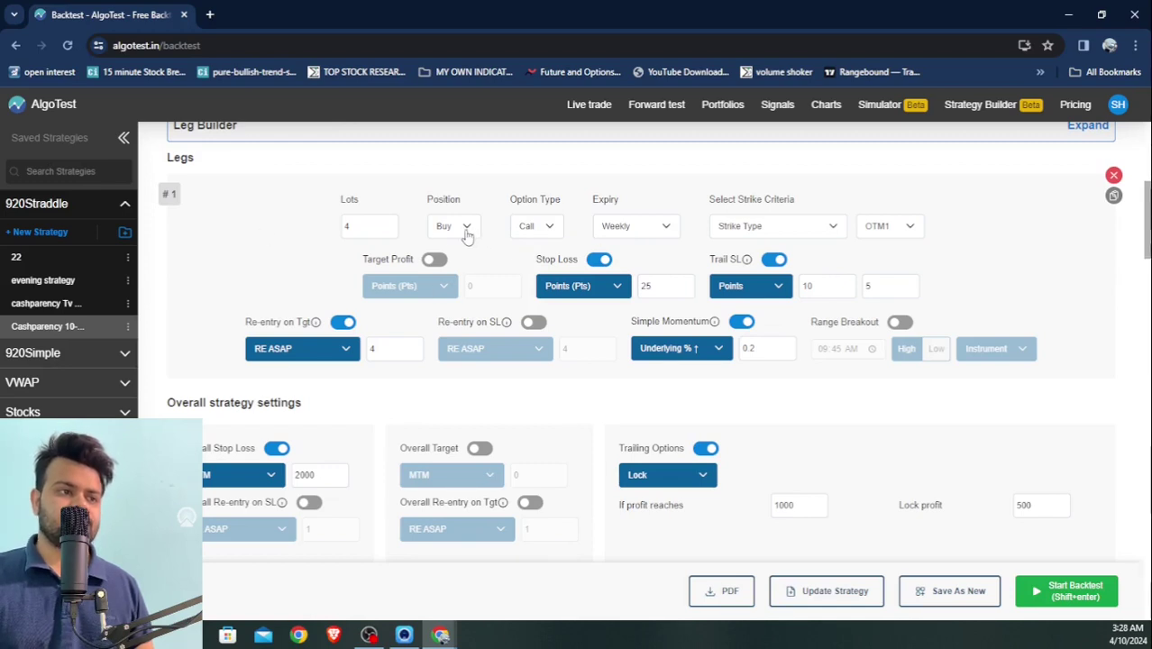
left_click(539, 233)
left_click(537, 260)
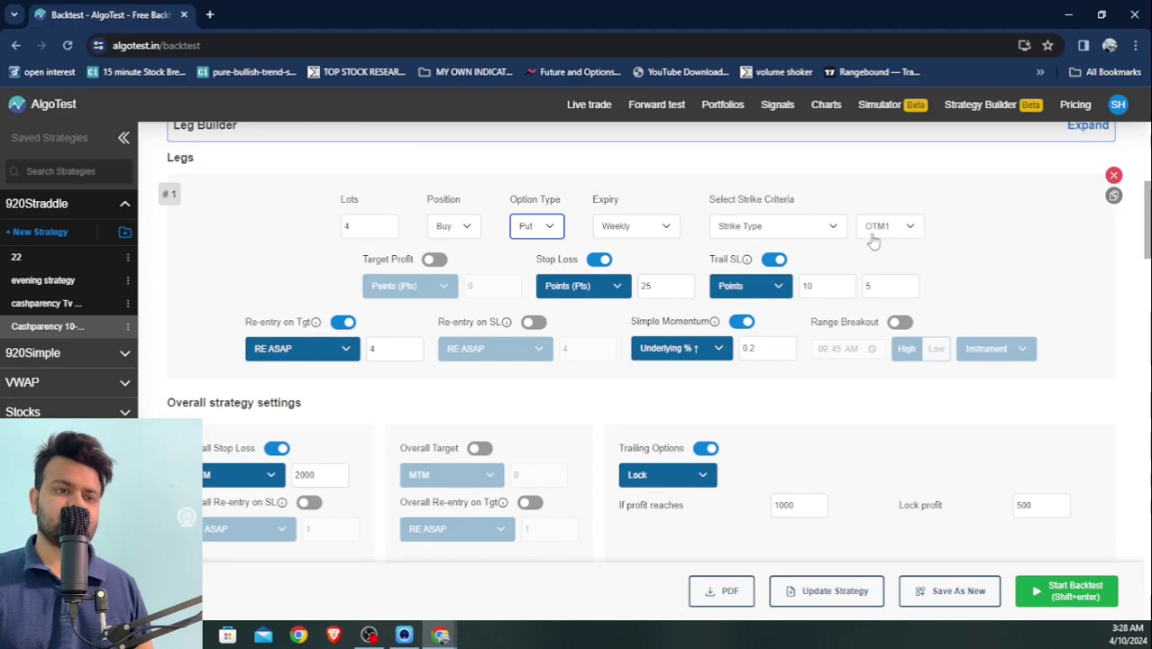
scroll(685, 305, "down", 15)
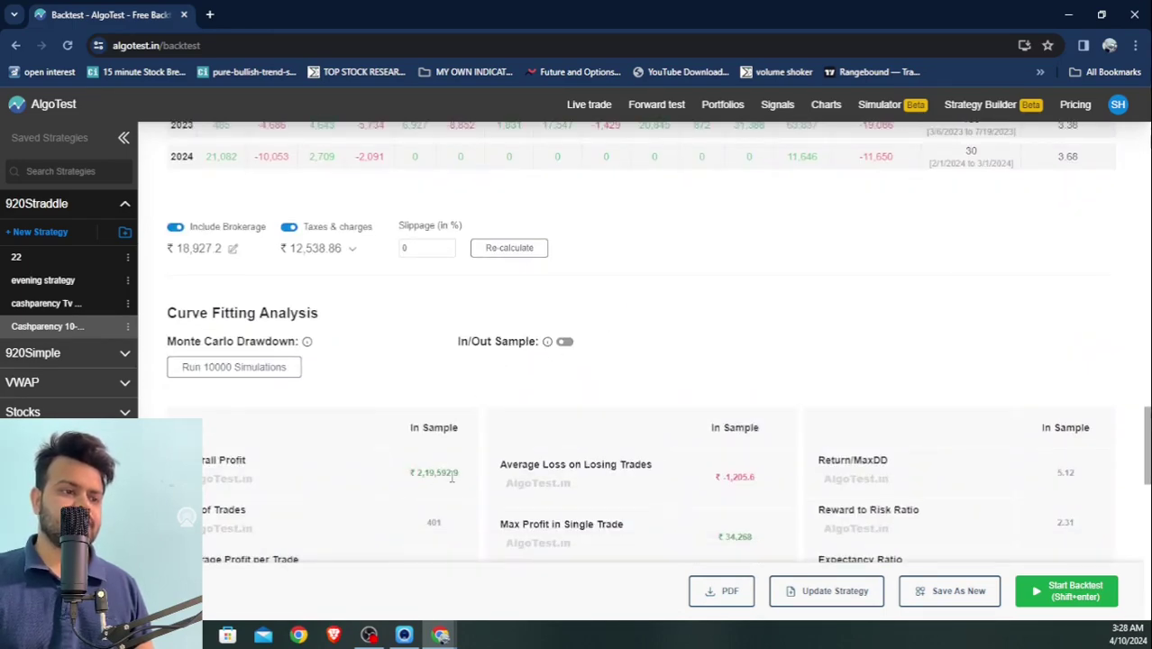
scroll(656, 334, "up", 15)
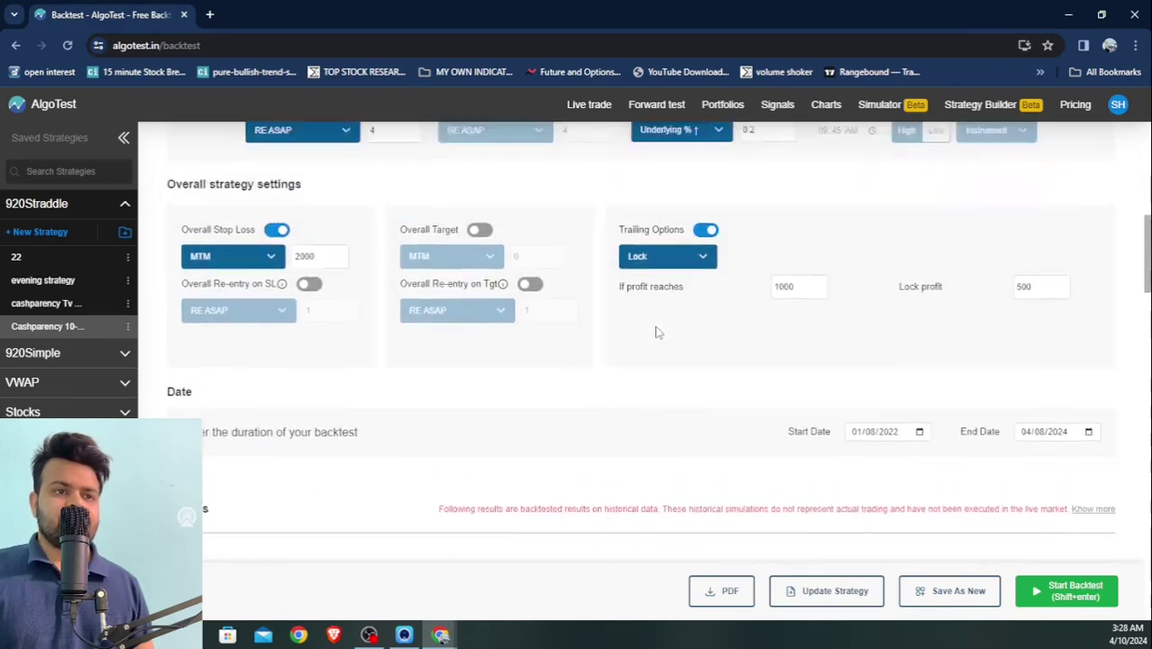
scroll(655, 335, "down", 1)
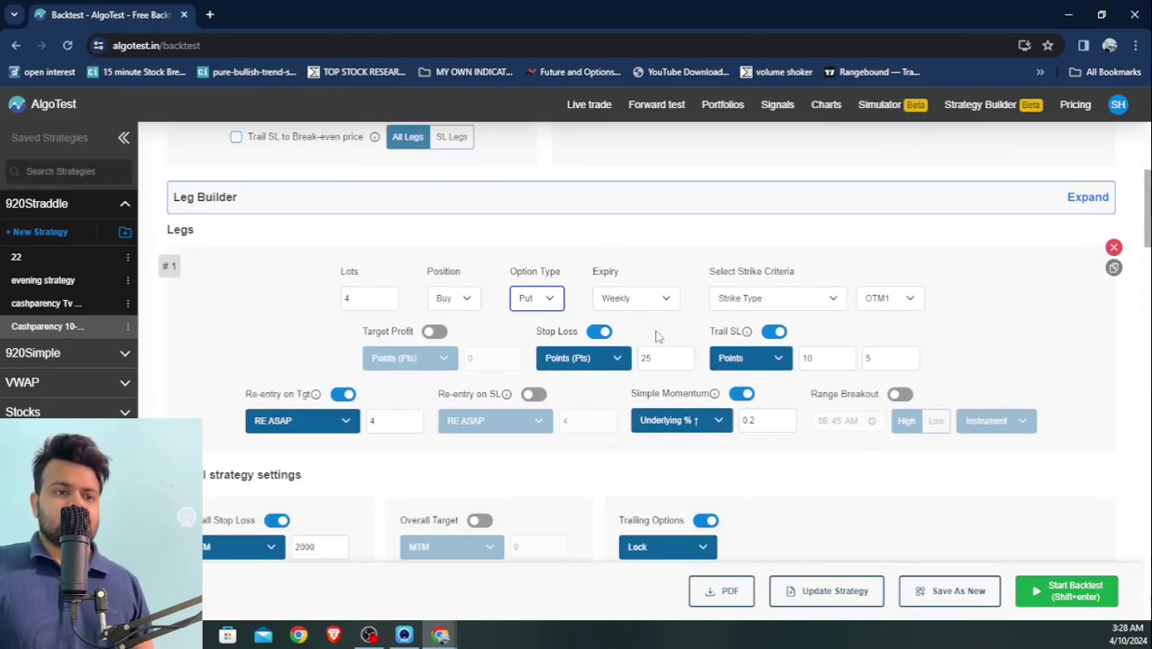
left_click(709, 432)
left_click(705, 518)
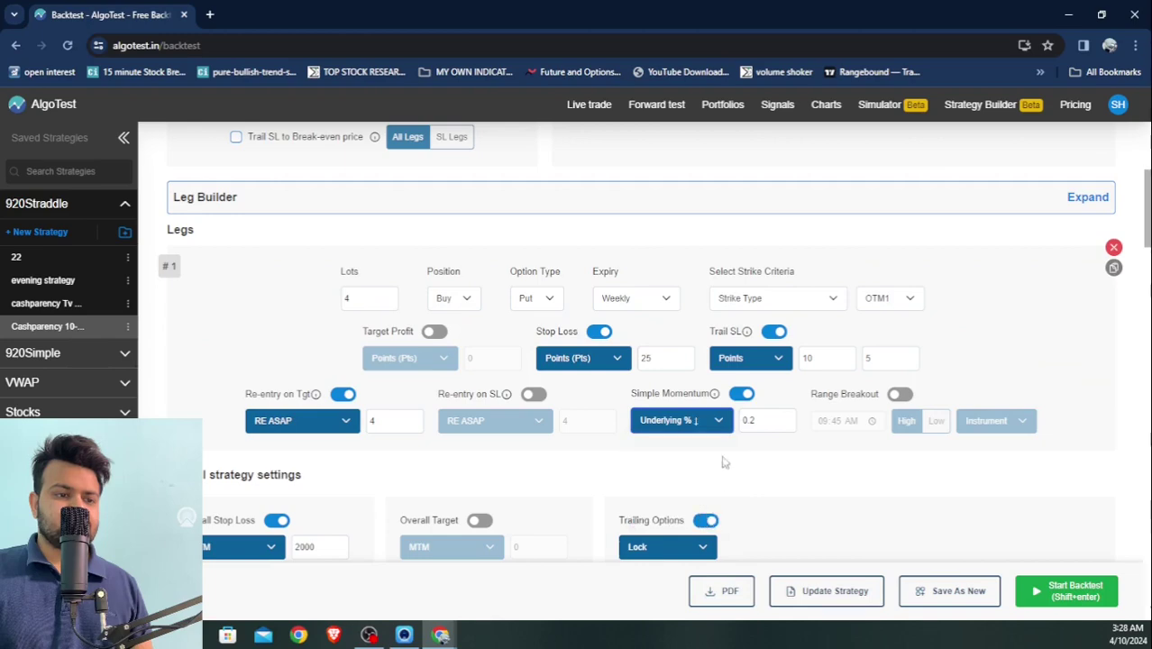
scroll(1022, 353, "down", 15)
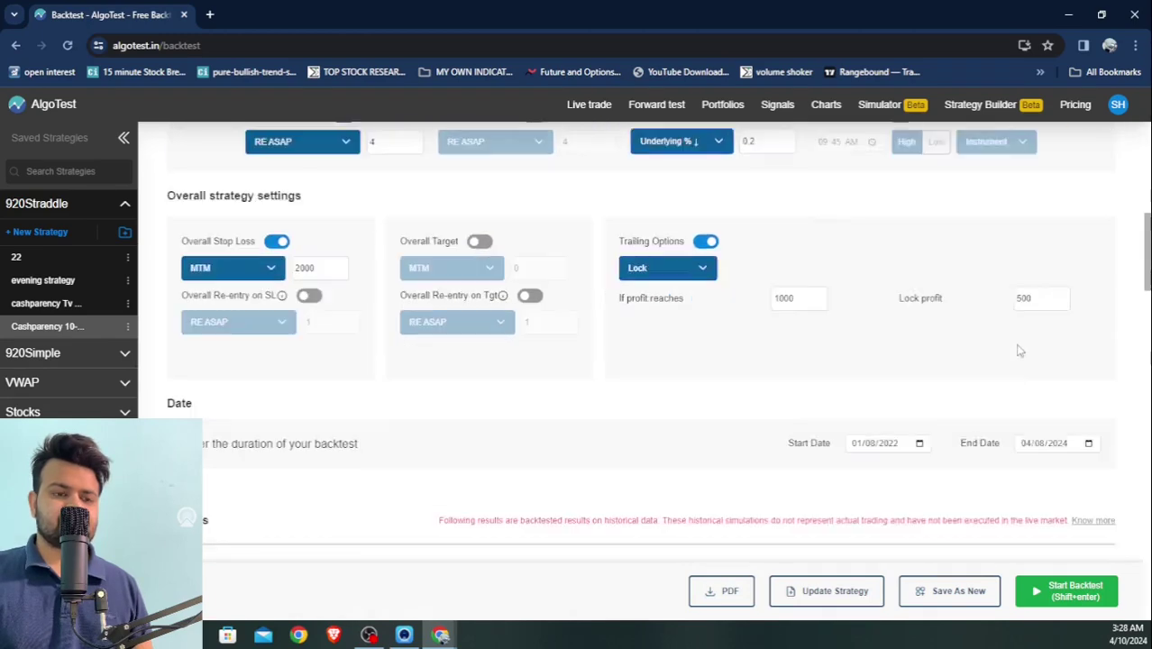
left_click(1075, 593)
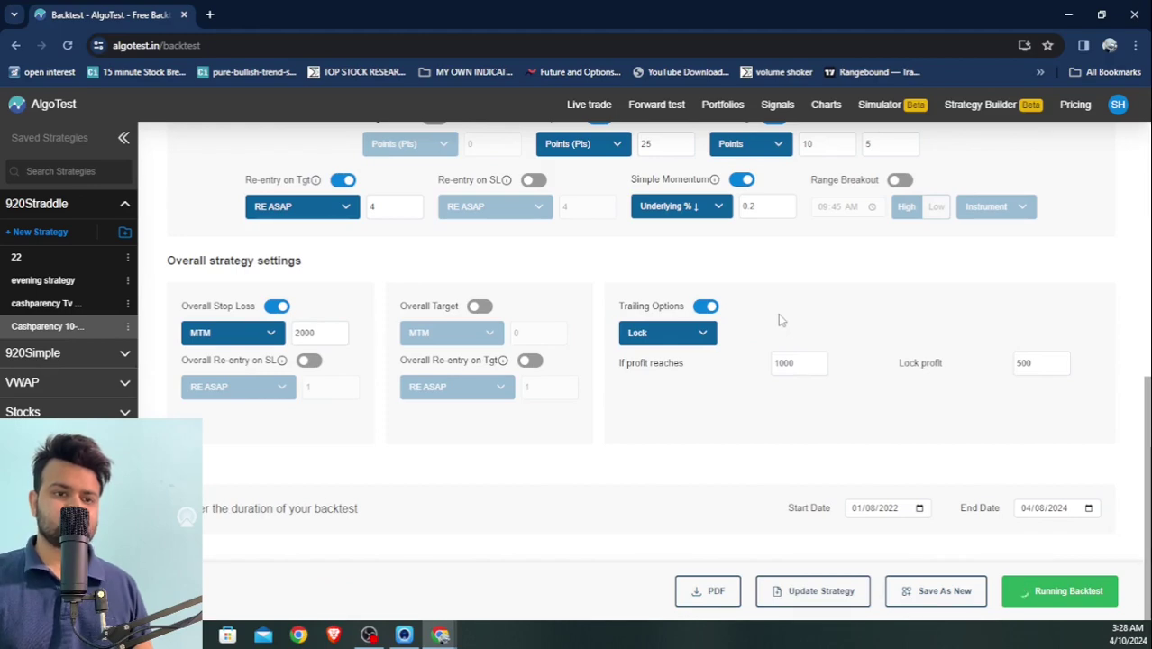
scroll(781, 320, "down", 6)
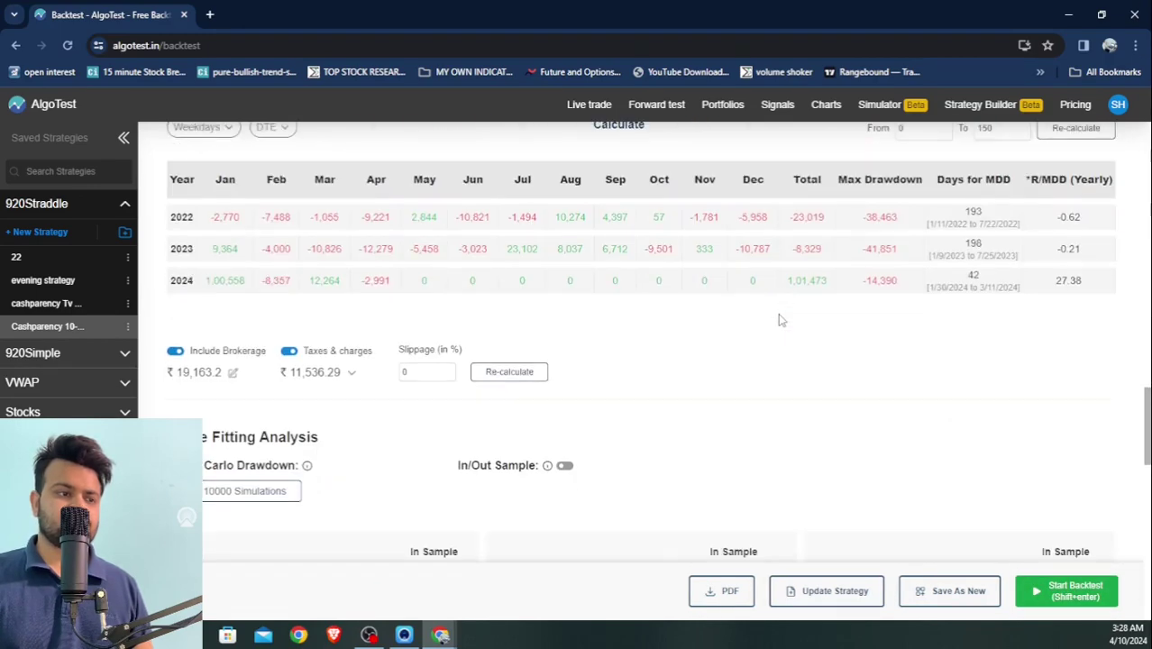
scroll(781, 319, "down", 3)
Duplicate the put leg and set the copy's simple momentum type to Underlying % ↑.
scroll(778, 313, "up", 20)
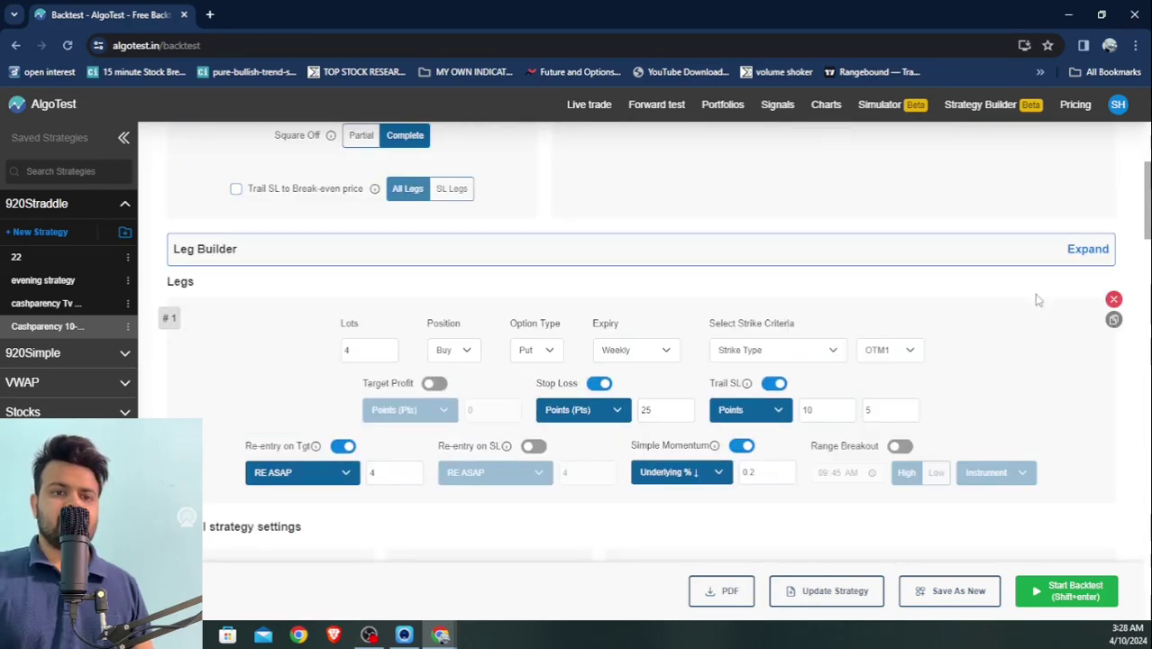
left_click(1113, 320)
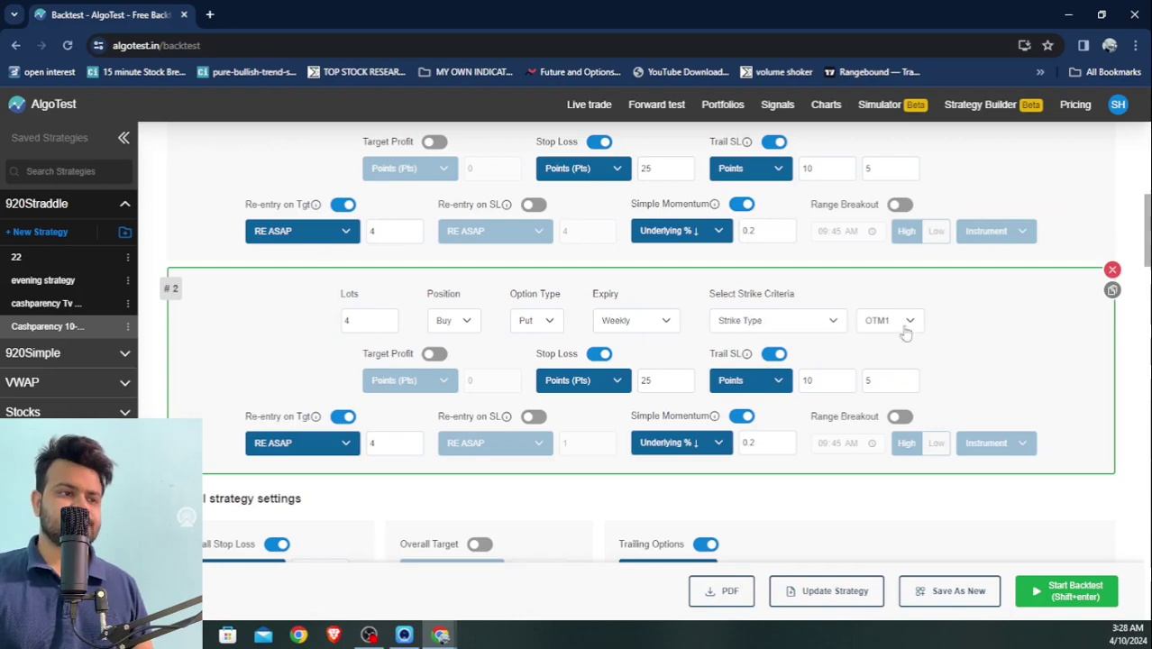
left_click(719, 442)
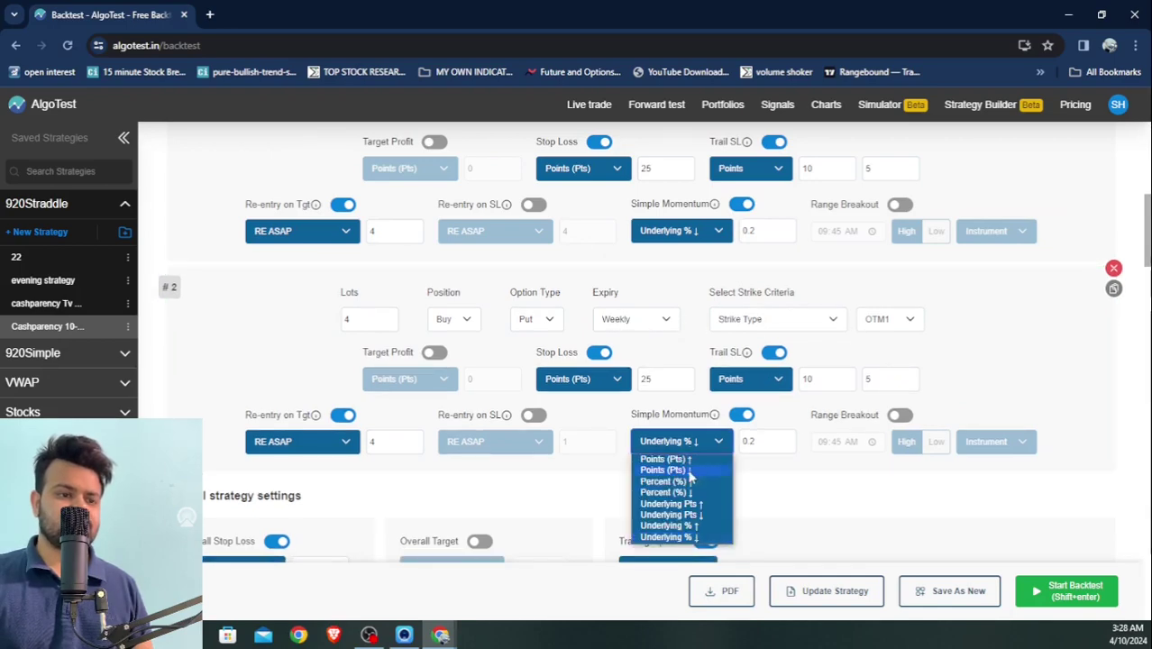
left_click(695, 526)
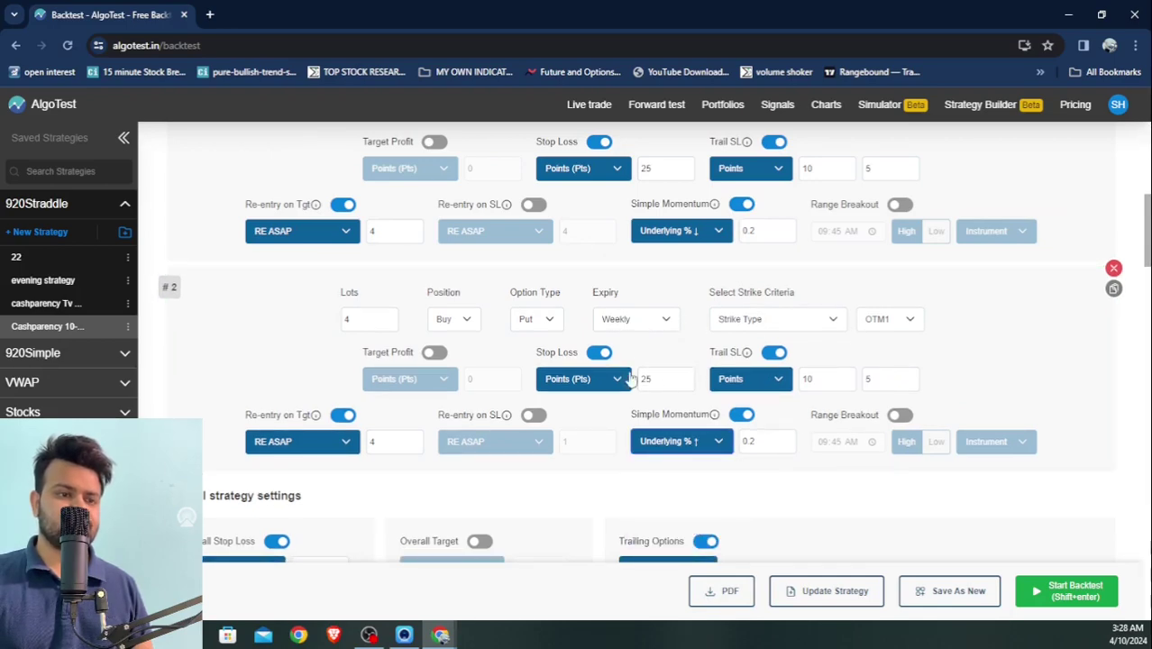
Change the second leg's option type to Call, keeping the first leg as Put.
scroll(812, 311, "down", 3)
scroll(721, 361, "up", 3)
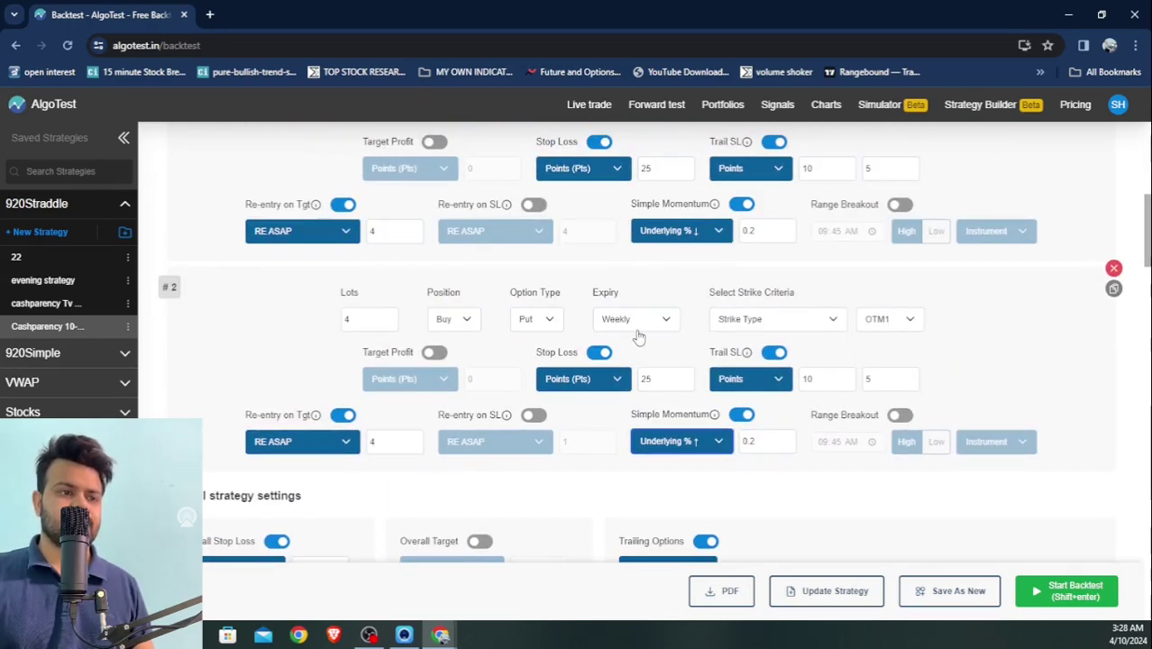
scroll(635, 332, "up", 2)
left_click(531, 249)
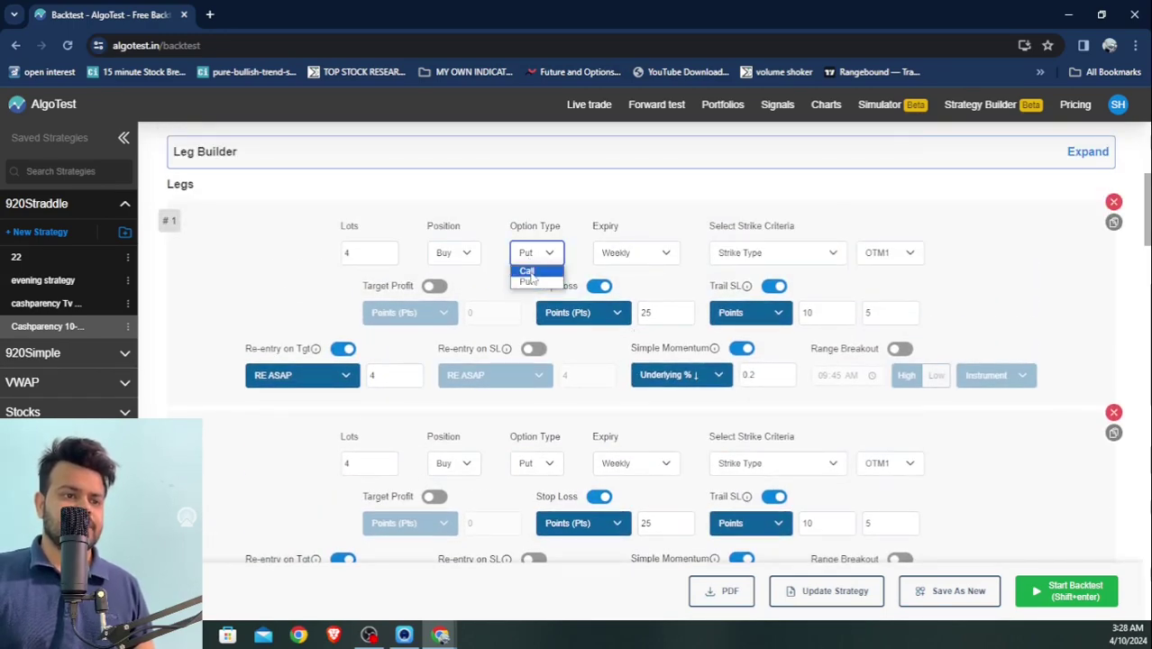
left_click(669, 211)
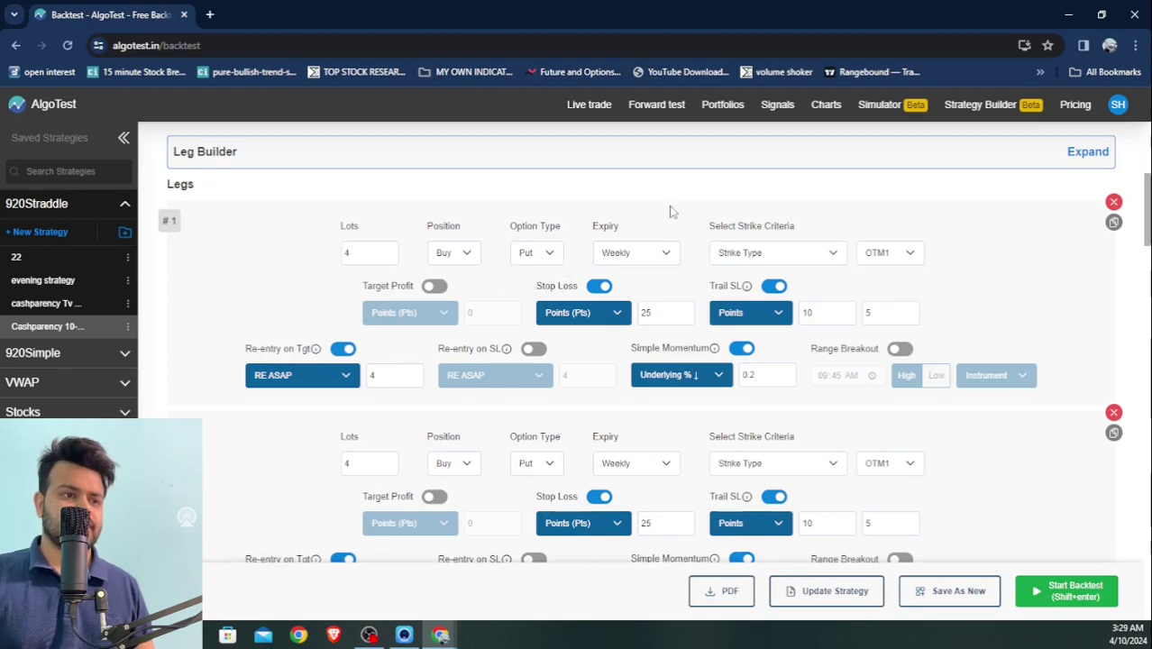
scroll(672, 239, "down", 2)
left_click(558, 252)
left_click(527, 265)
Set the call leg's simple momentum value to 0.3 and edit the put leg's simple momentum value.
left_click(750, 368)
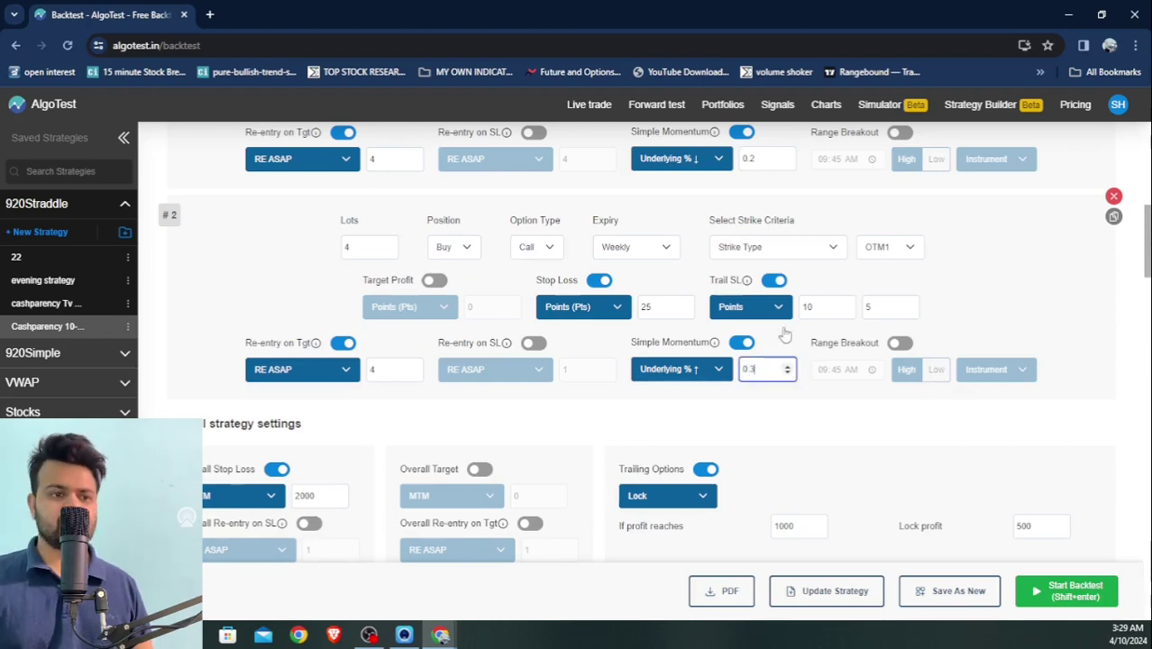
scroll(782, 327, "up", 1)
left_click(751, 303)
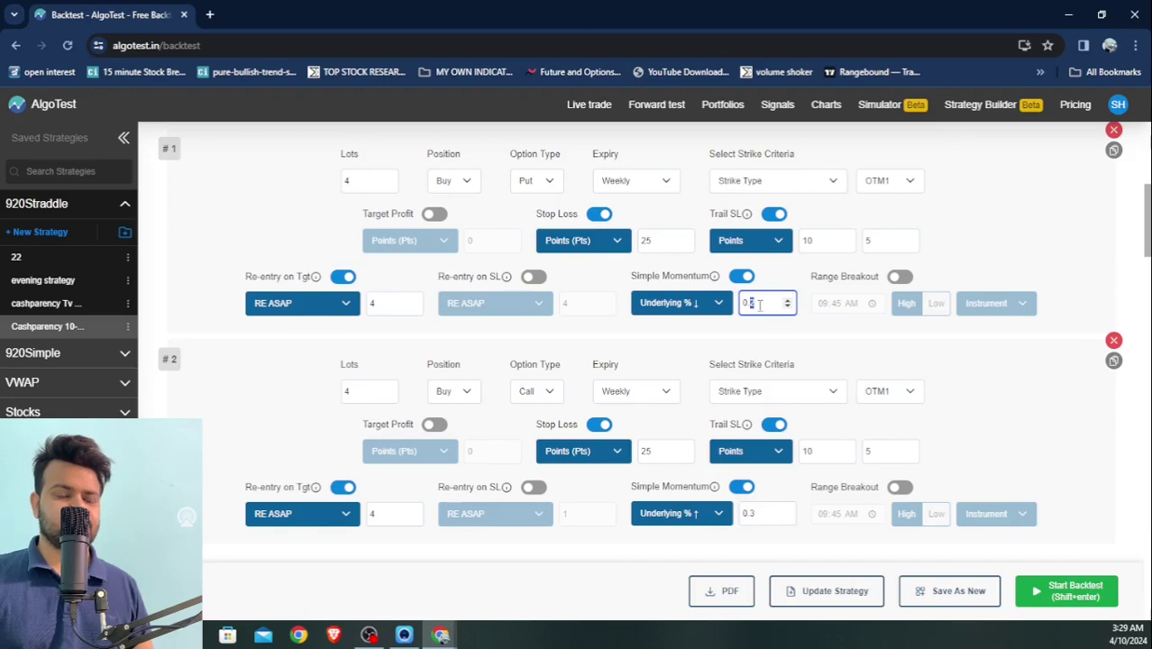
Run the backtest for the combined put and call buying legs and examine its overall profit and loss statistics.
scroll(811, 333, "down", 15)
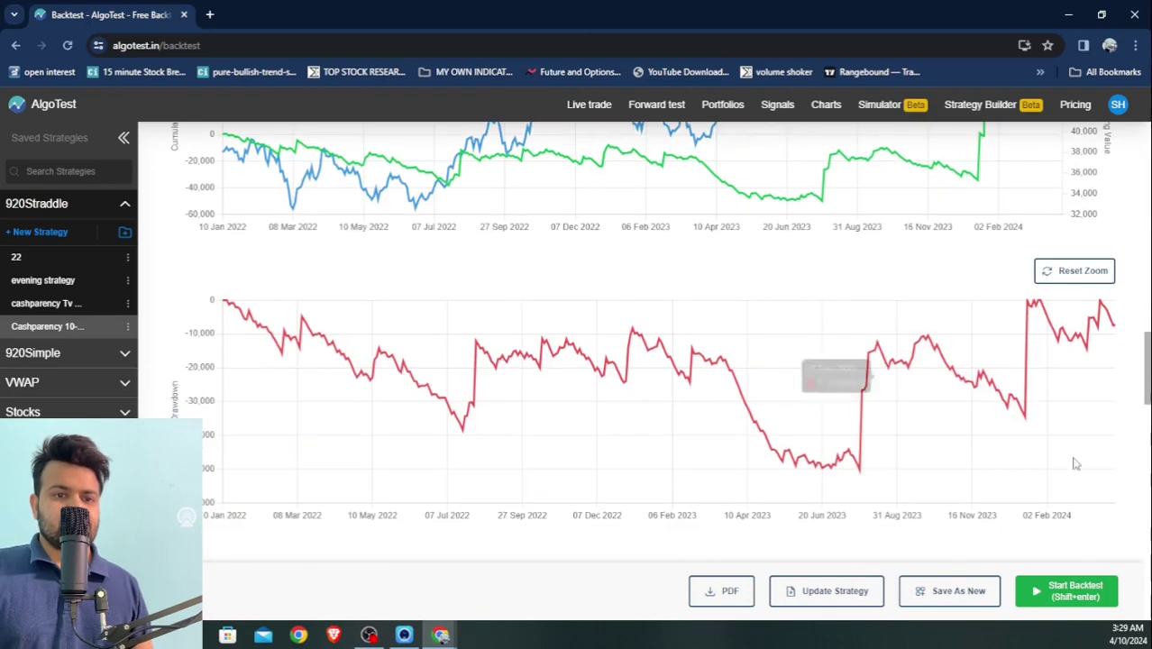
left_click(1066, 591)
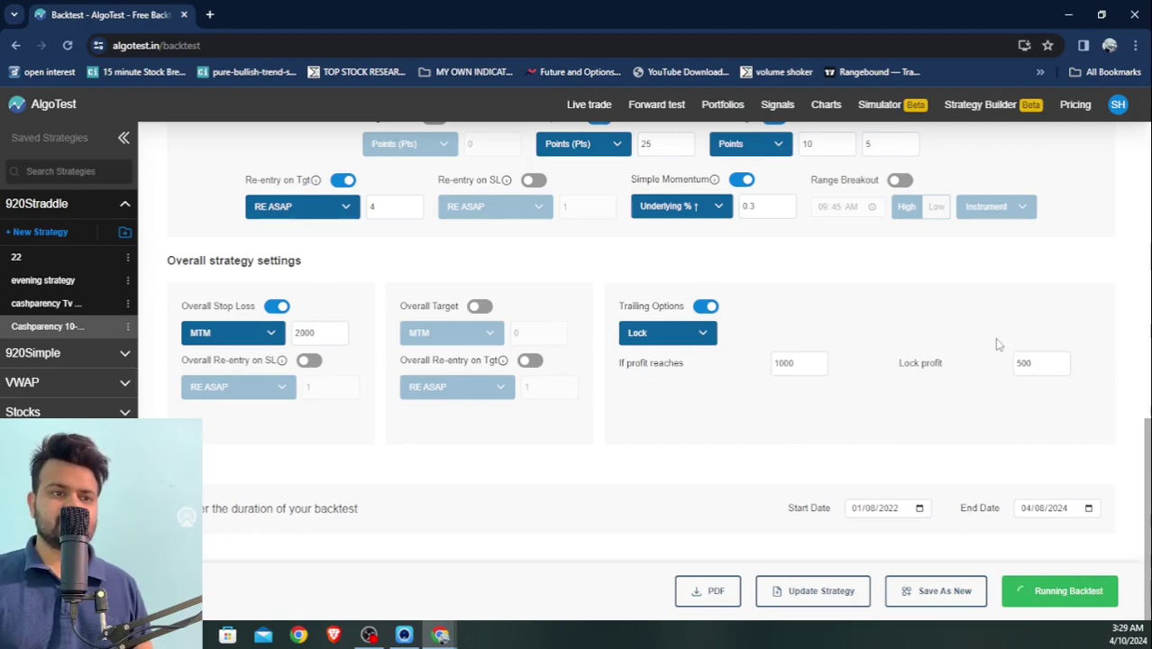
scroll(997, 344, "down", 10)
scroll(997, 344, "down", 8)
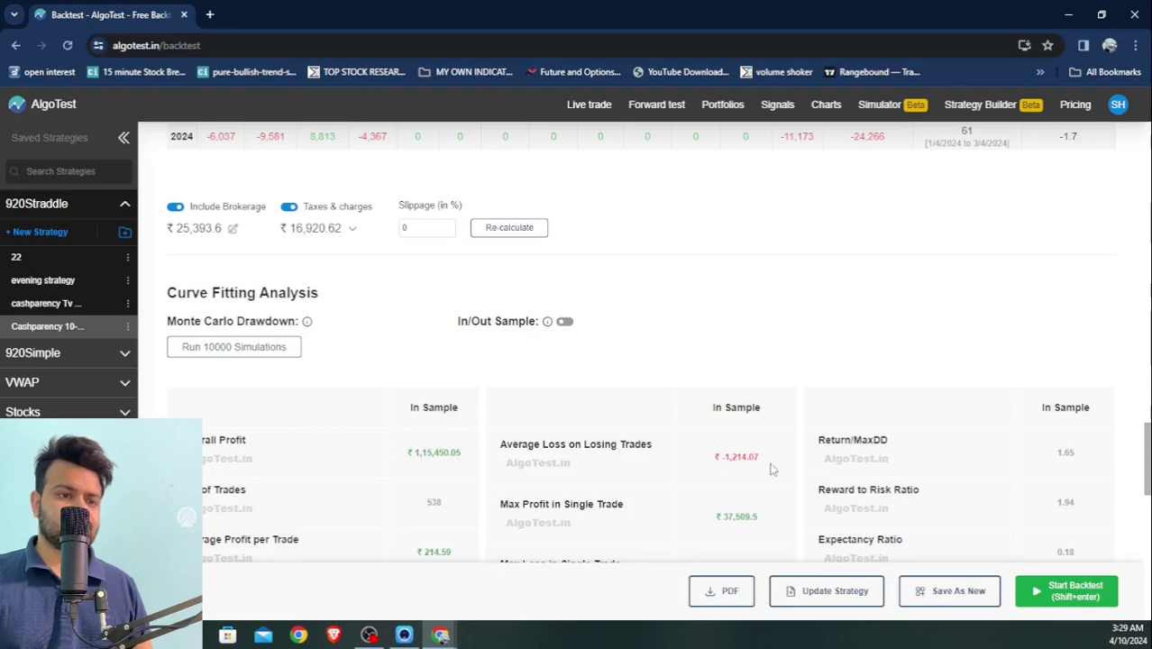
scroll(772, 469, "down", 2)
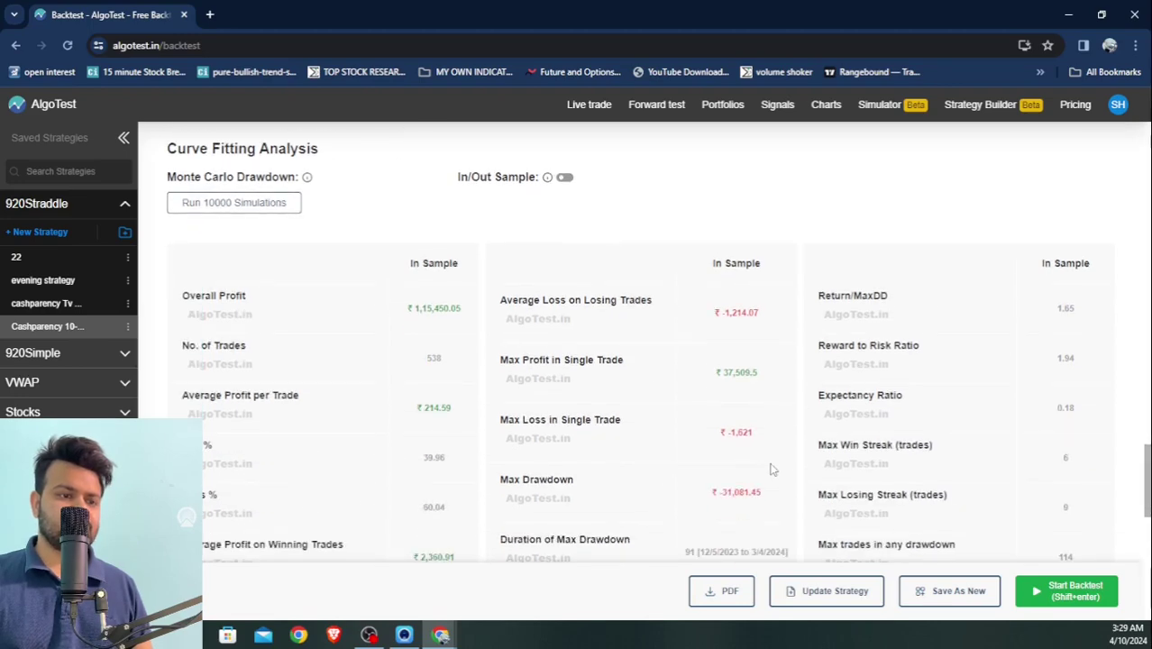
Set the simple momentum value to 0.2 on both the call leg and the put leg.
scroll(747, 501, "down", 1)
scroll(745, 507, "up", 5)
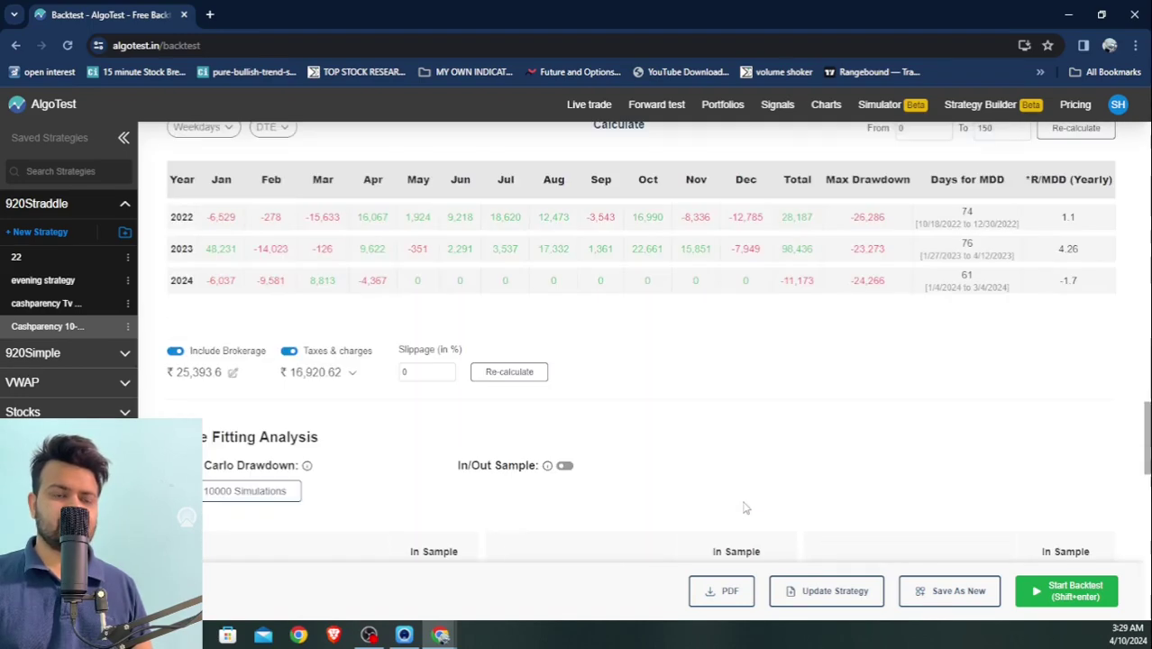
scroll(744, 507, "up", 15)
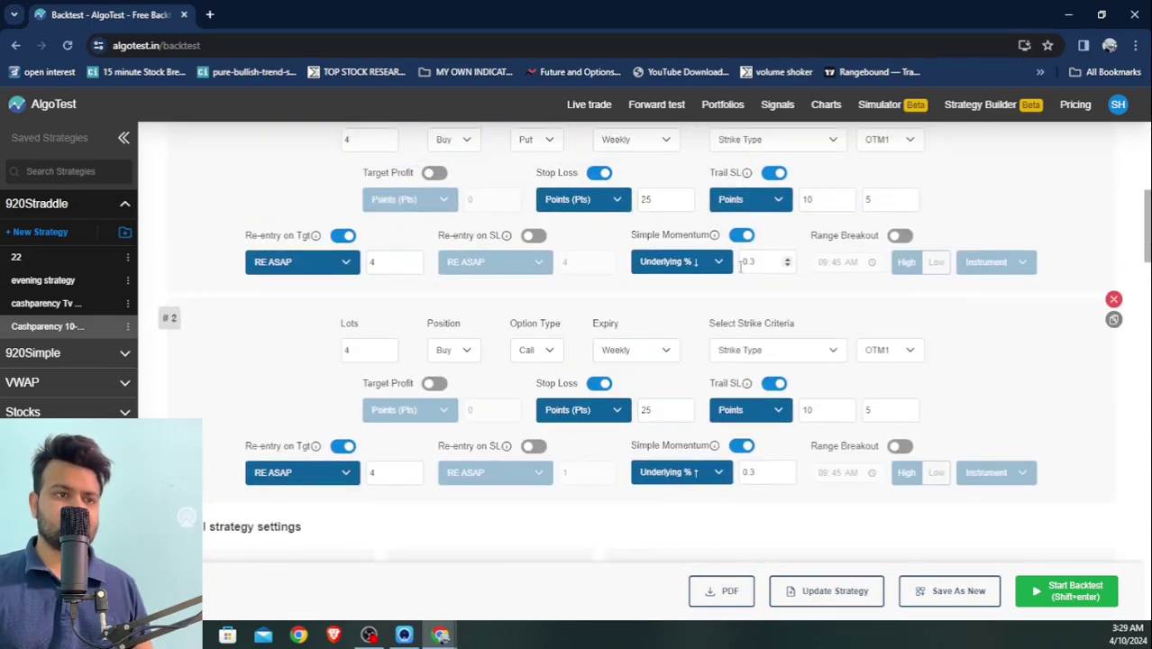
left_click(767, 471)
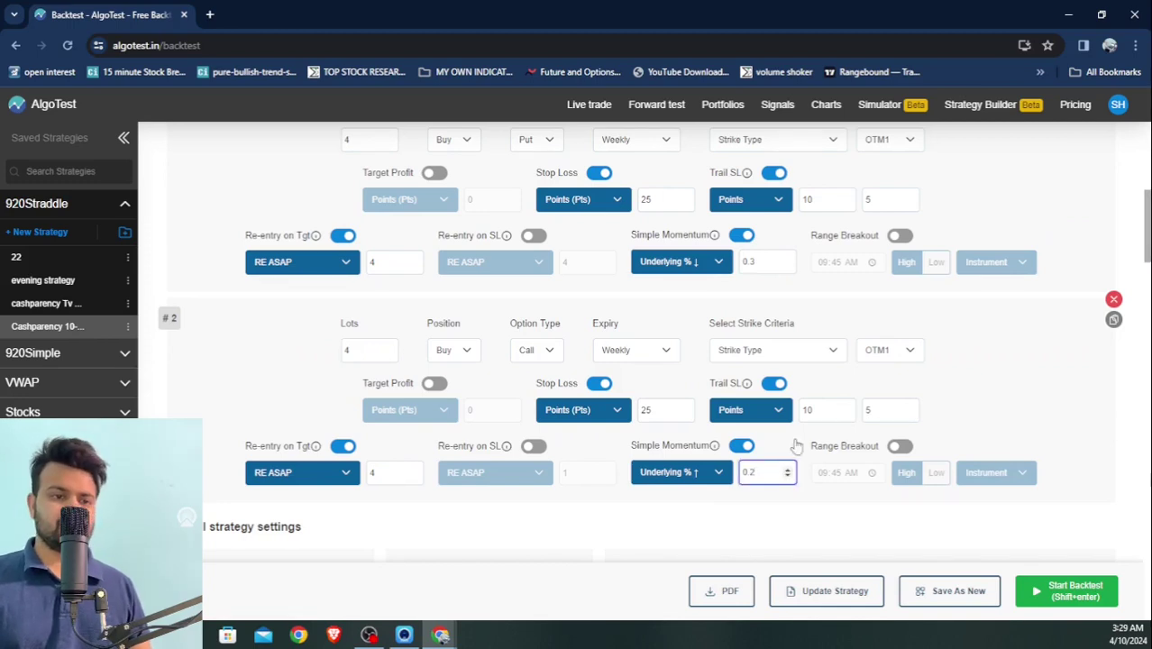
left_click(762, 261)
key("BackSpace")
type("2")
Run the backtest for the combined put and call legs and examine its overall profit, yearly results and drawdown.
scroll(1018, 378, "down", 8)
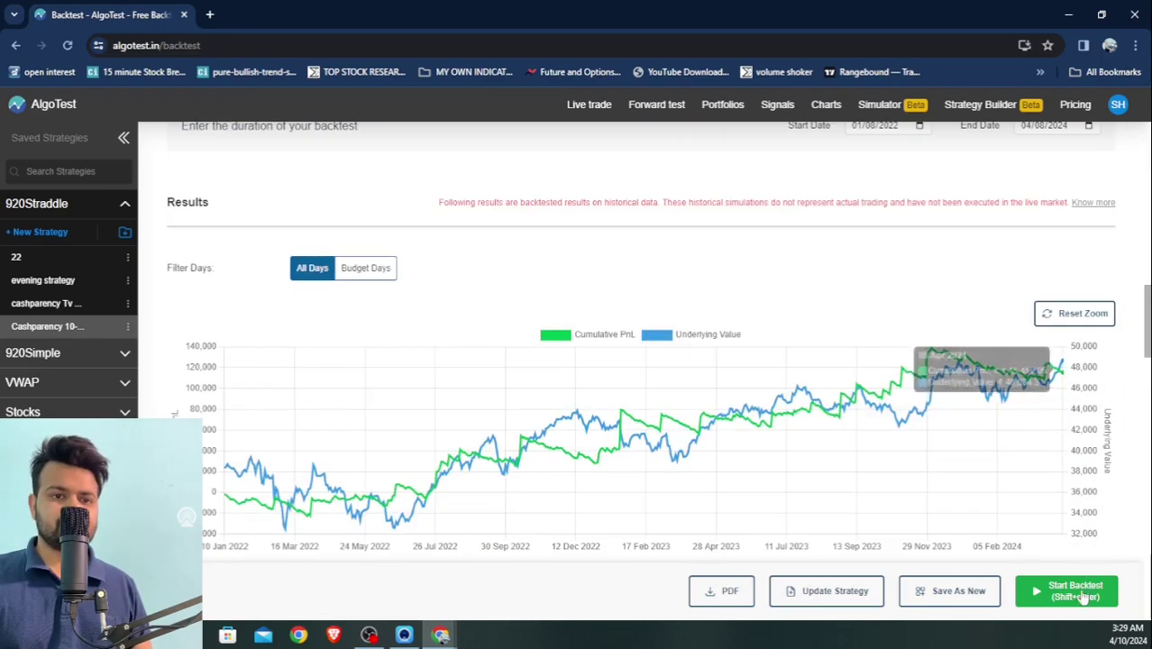
left_click(1064, 591)
scroll(982, 305, "up", 10)
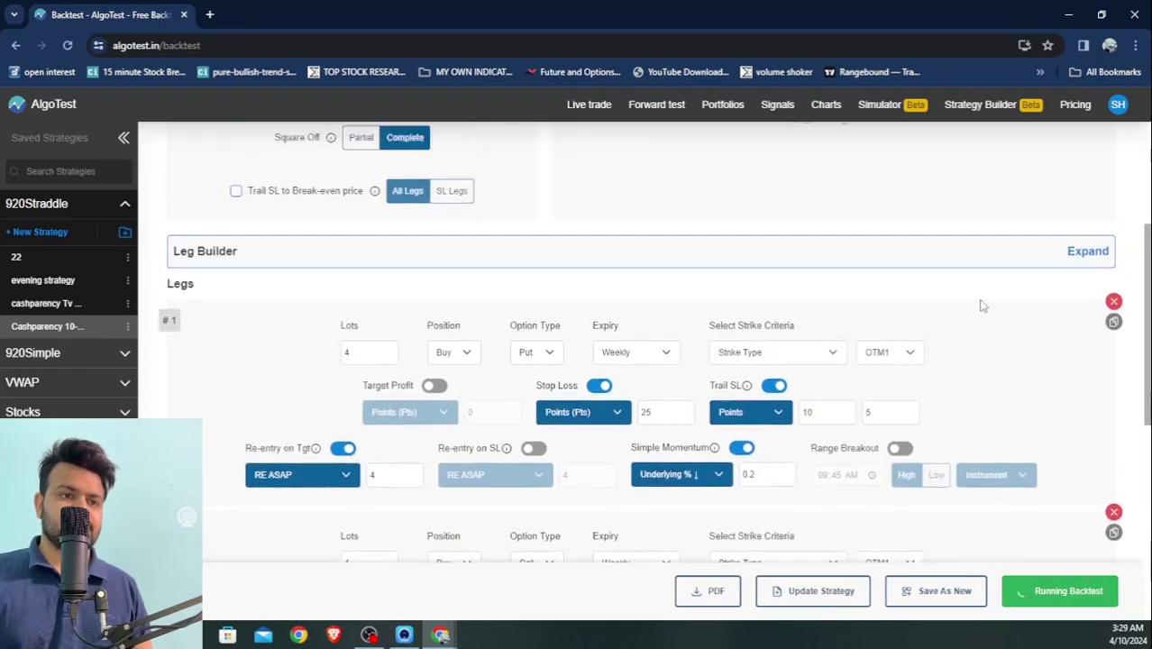
scroll(982, 306, "down", 9)
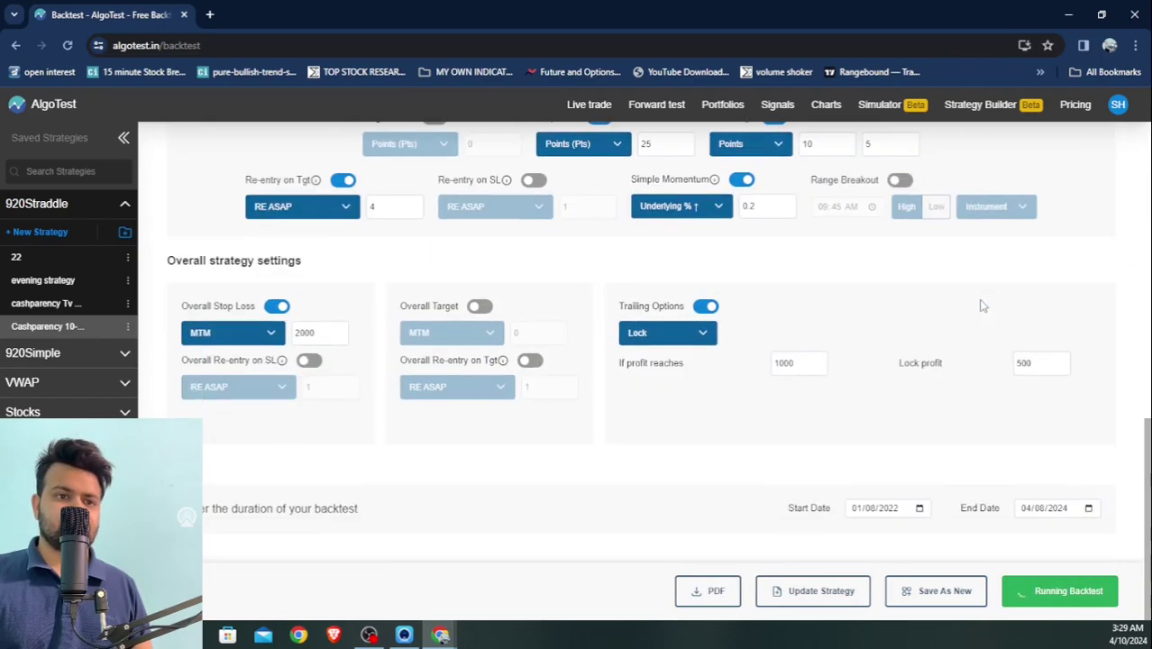
scroll(983, 306, "down", 10)
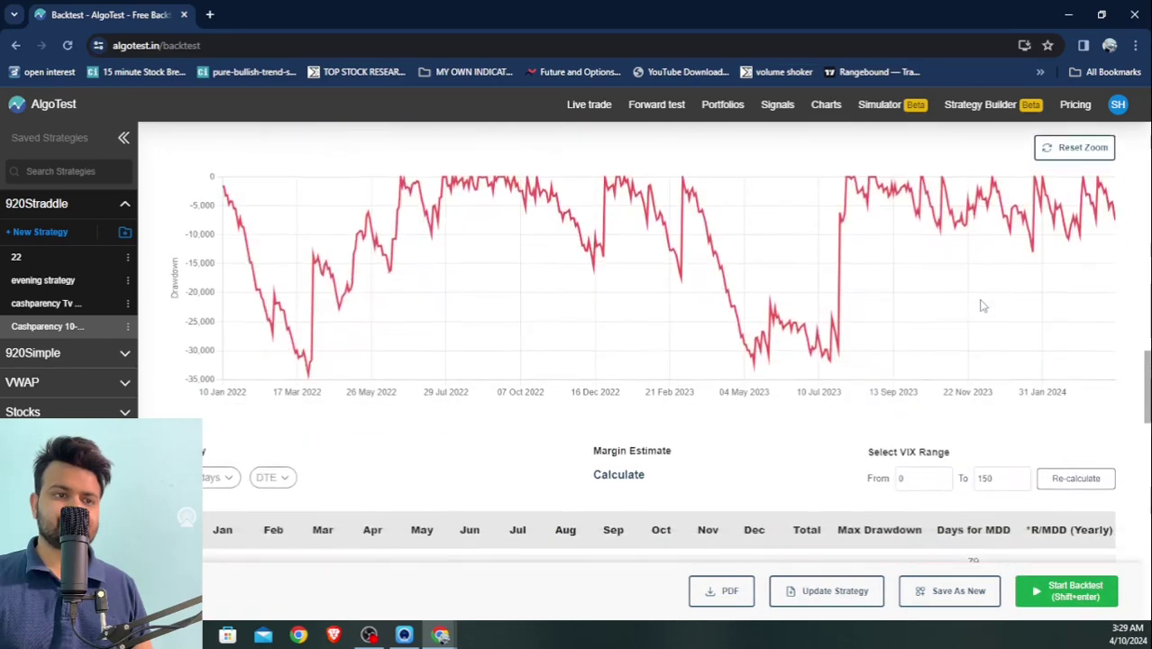
scroll(982, 306, "down", 2)
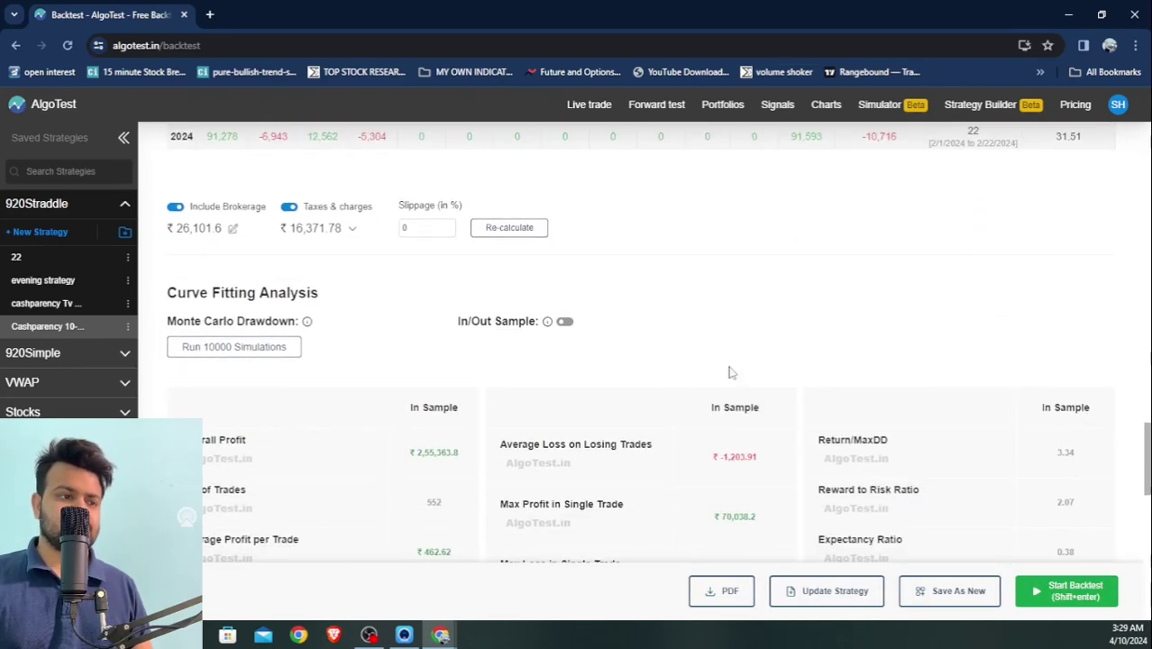
left_click_drag(408, 452, 456, 453)
scroll(500, 433, "up", 8)
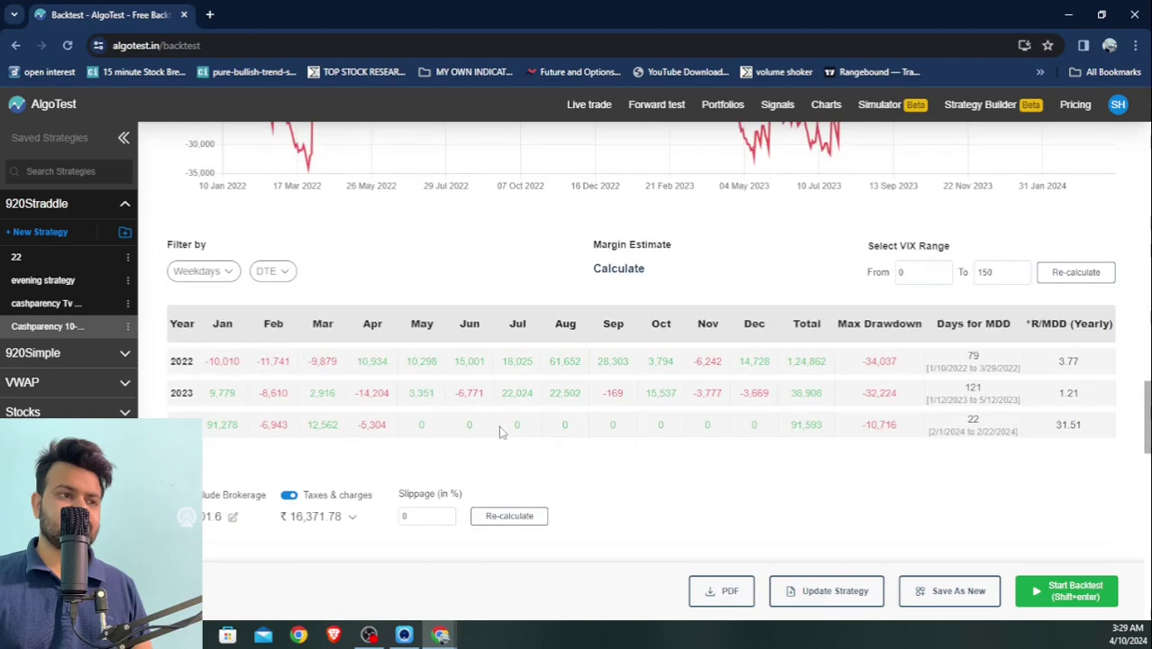
scroll(500, 432, "up", 2)
scroll(500, 433, "down", 7)
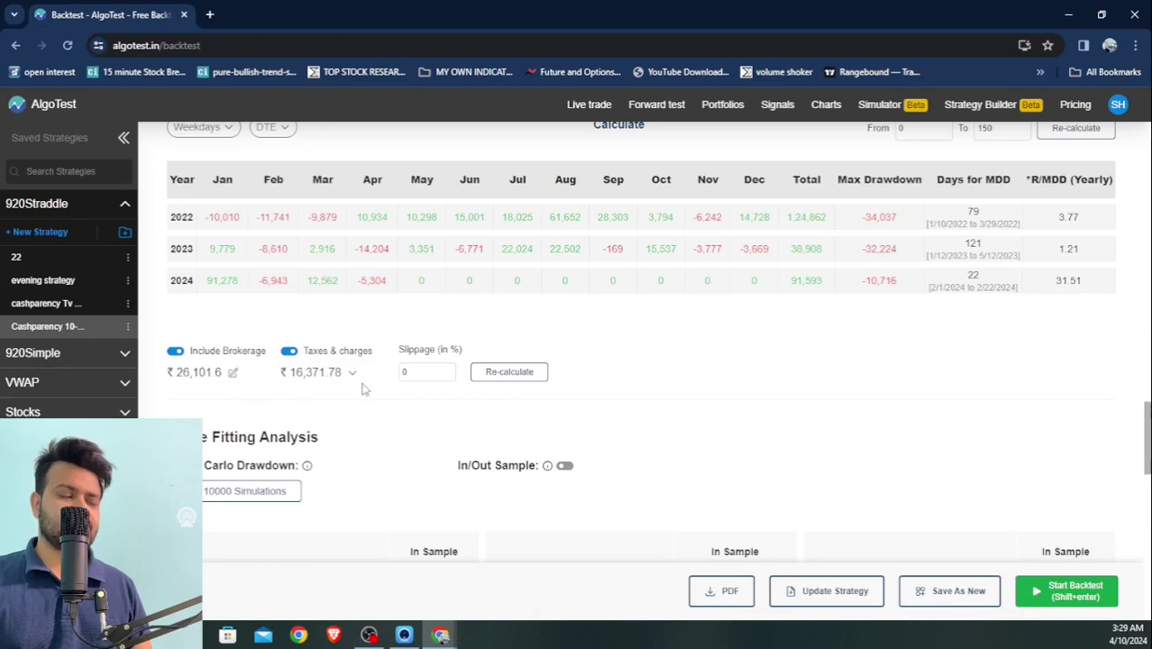
Delete the put leg so that only the call buying leg remains in the strategy.
scroll(440, 393, "up", 15)
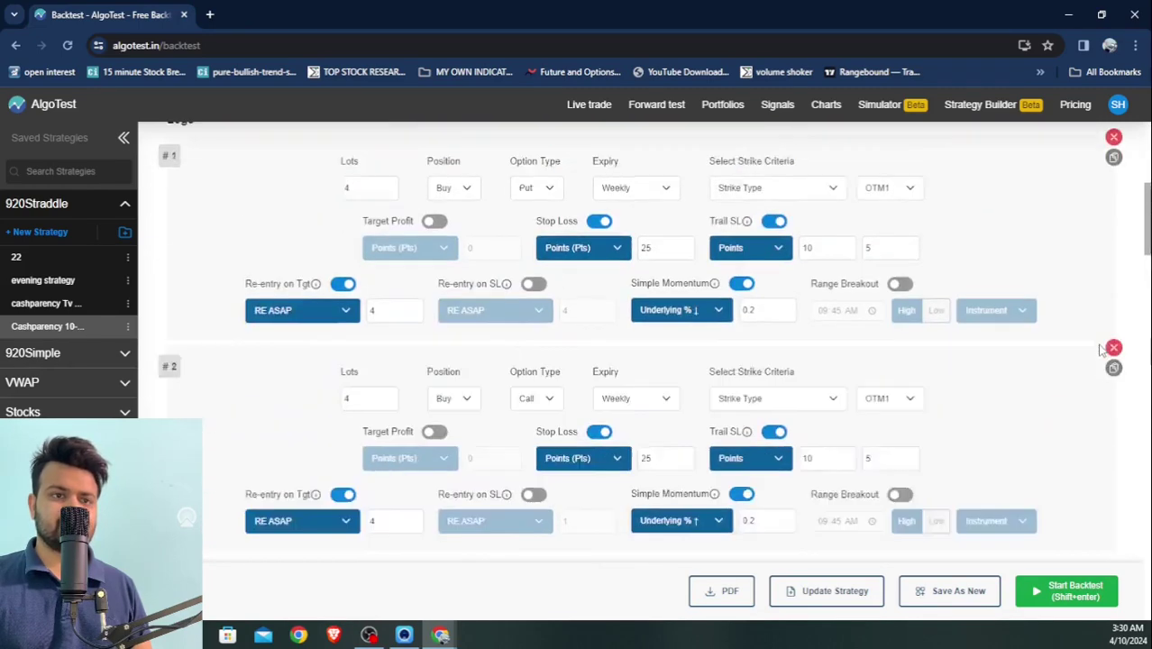
scroll(1073, 352, "down", 1)
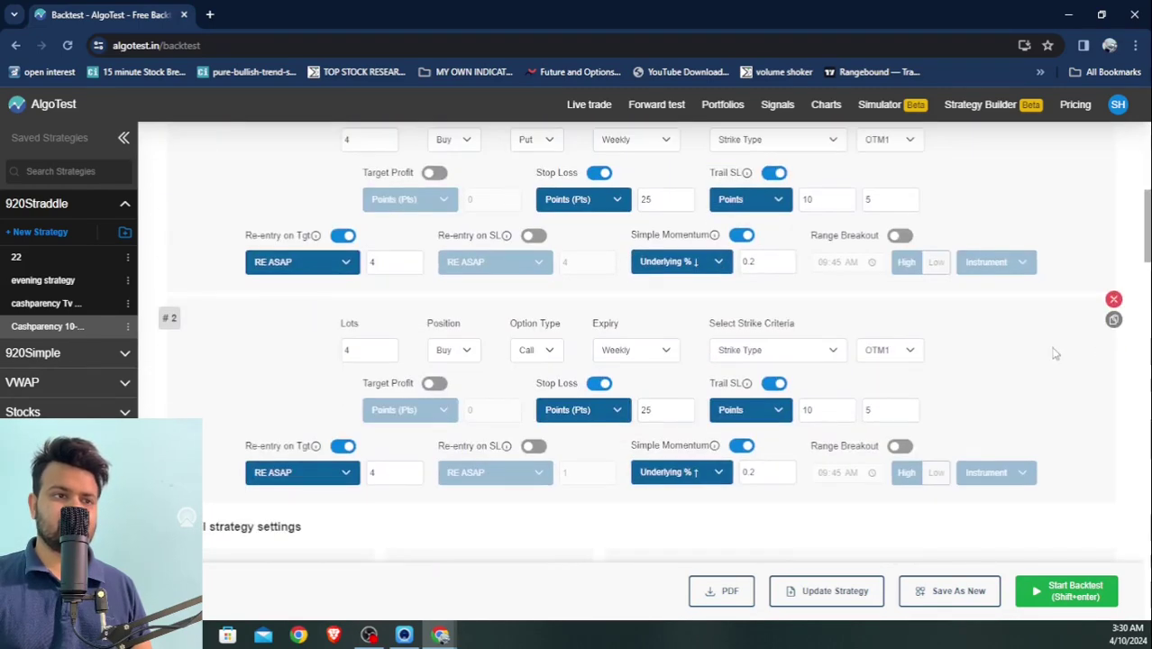
scroll(1116, 263, "up", 3)
left_click(1114, 233)
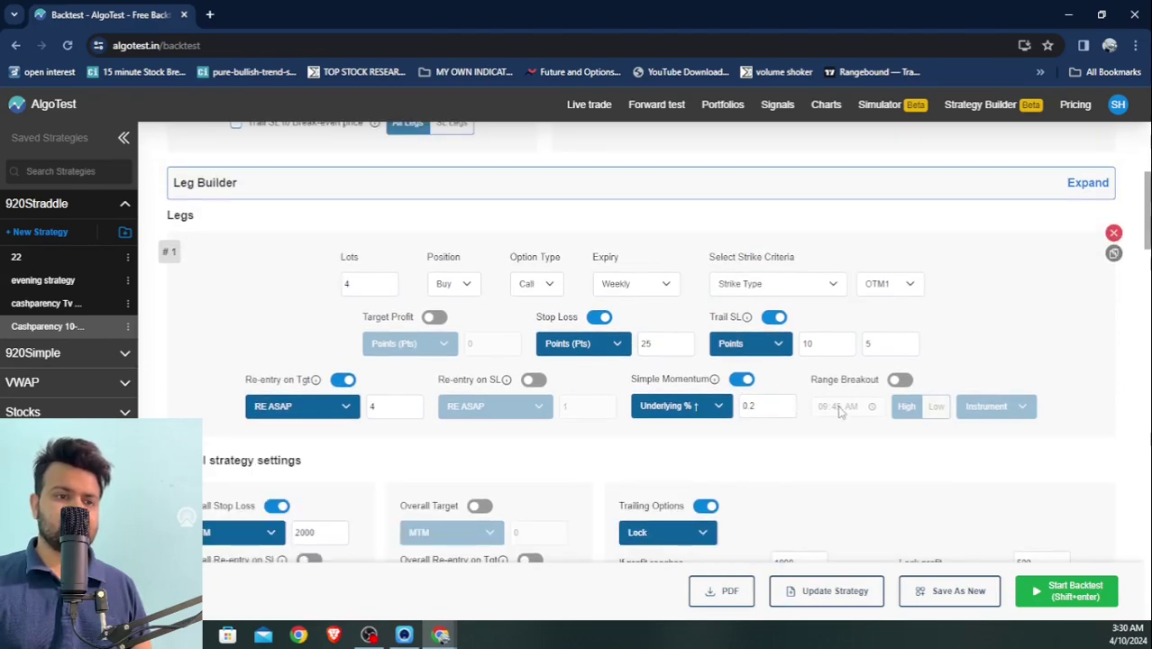
Run the backtest for the call buying leg alone and examine its monthly results, brokerage and taxes.
scroll(840, 410, "down", 3)
left_click(1066, 599)
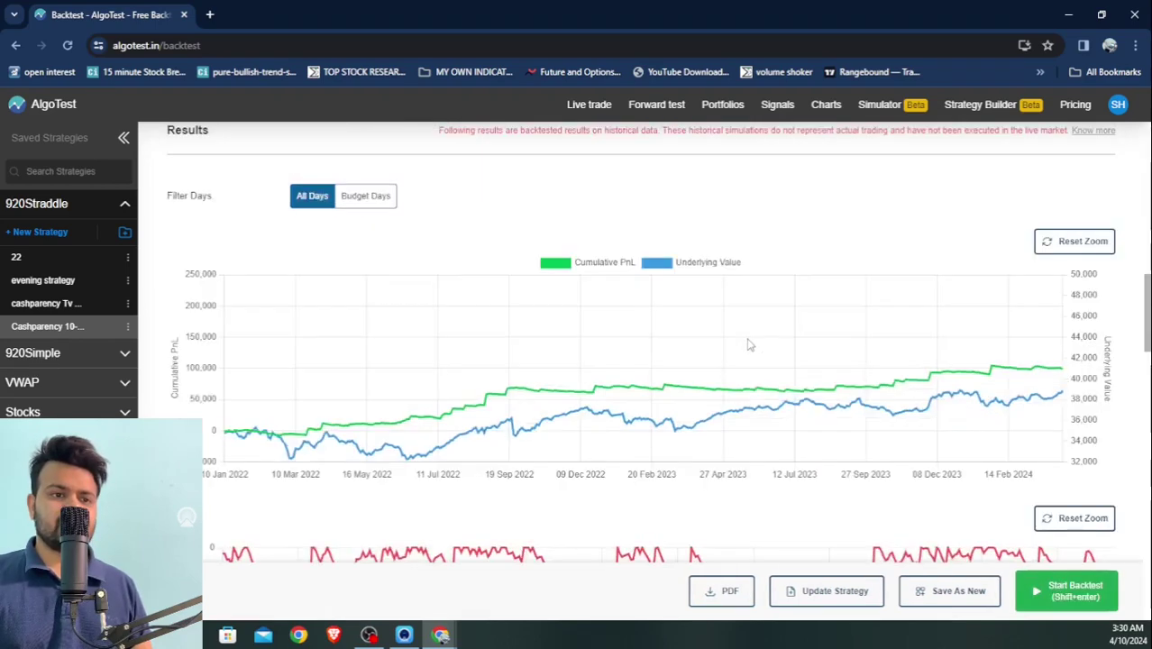
scroll(747, 343, "down", 5)
scroll(747, 344, "down", 2)
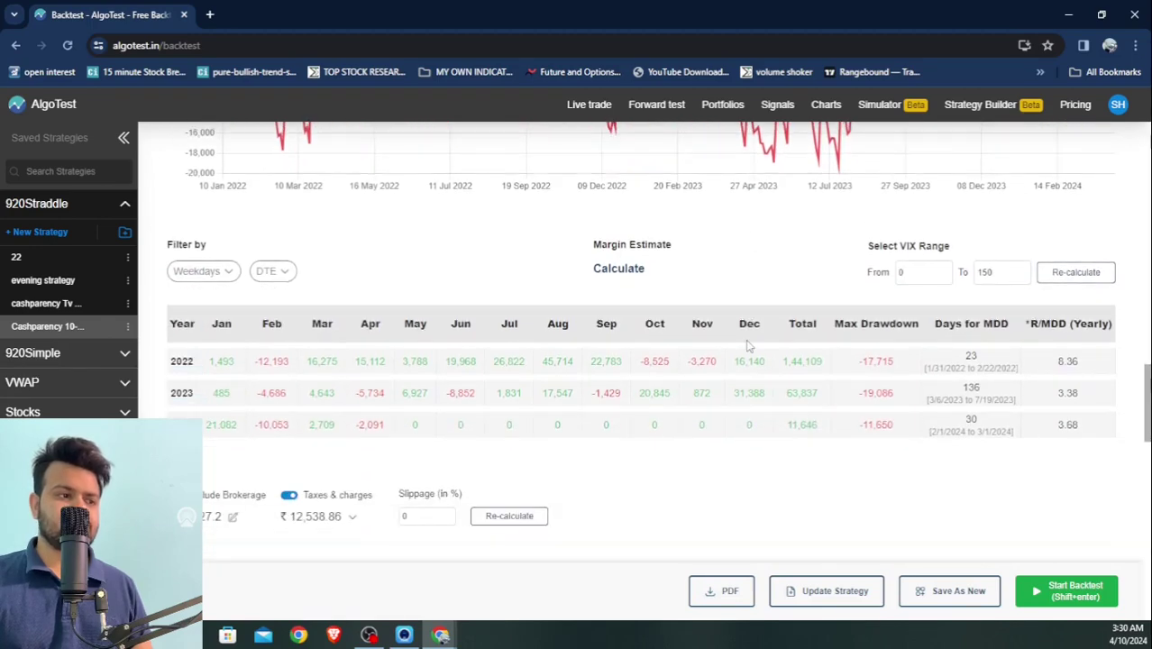
scroll(723, 356, "down", 2)
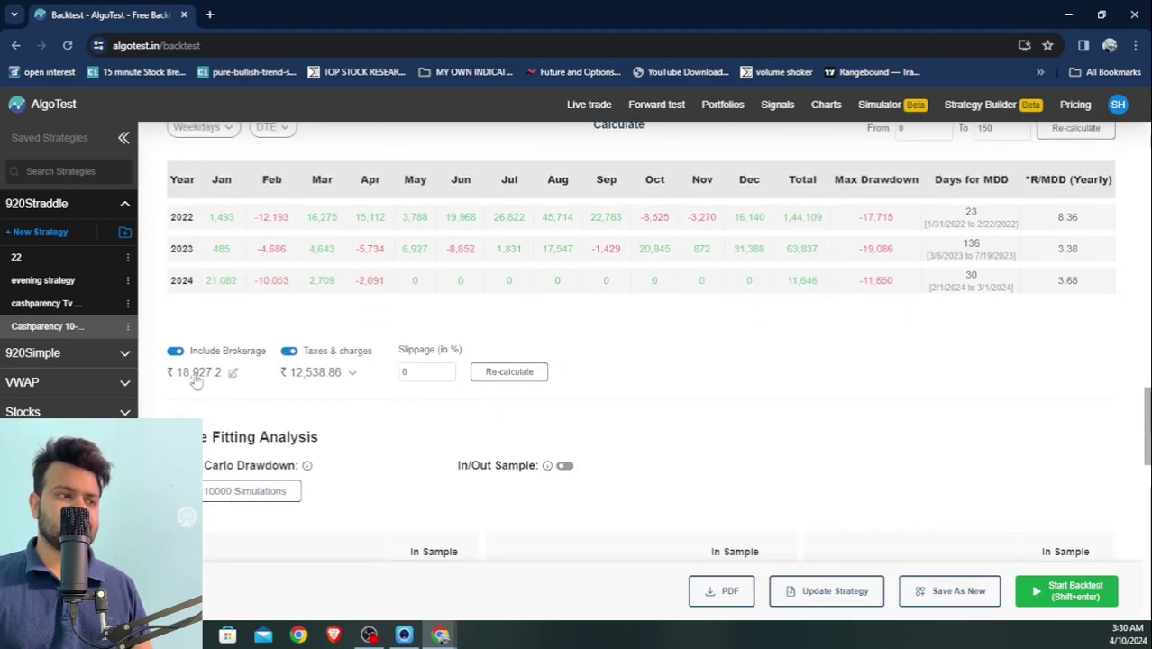
Set the slippage to 0.25 %, recalculate the results and review the statistics and drawdown chart.
left_click_drag(420, 371, 398, 372)
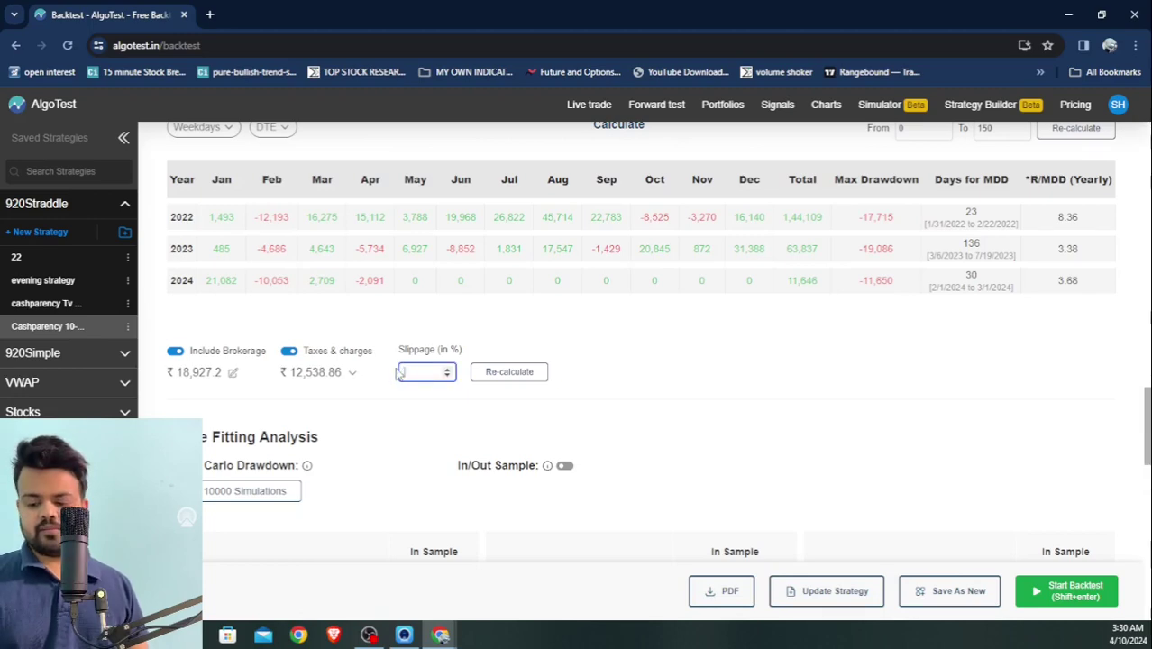
type("0.25")
left_click(509, 371)
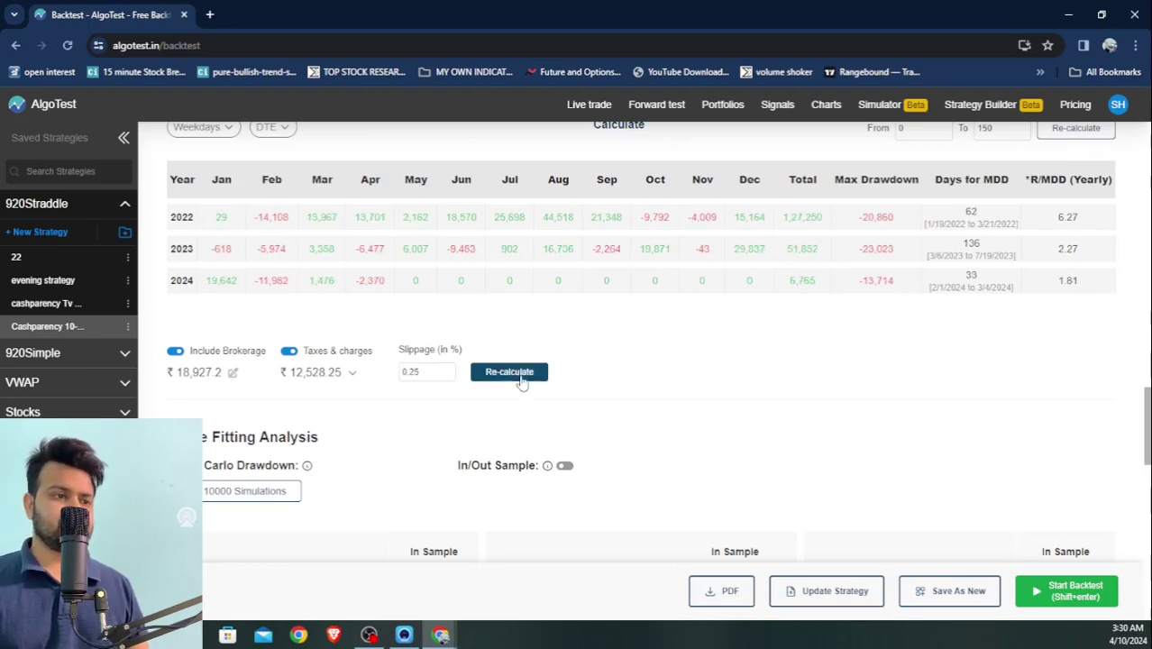
scroll(523, 386, "down", 4)
scroll(521, 379, "up", 8)
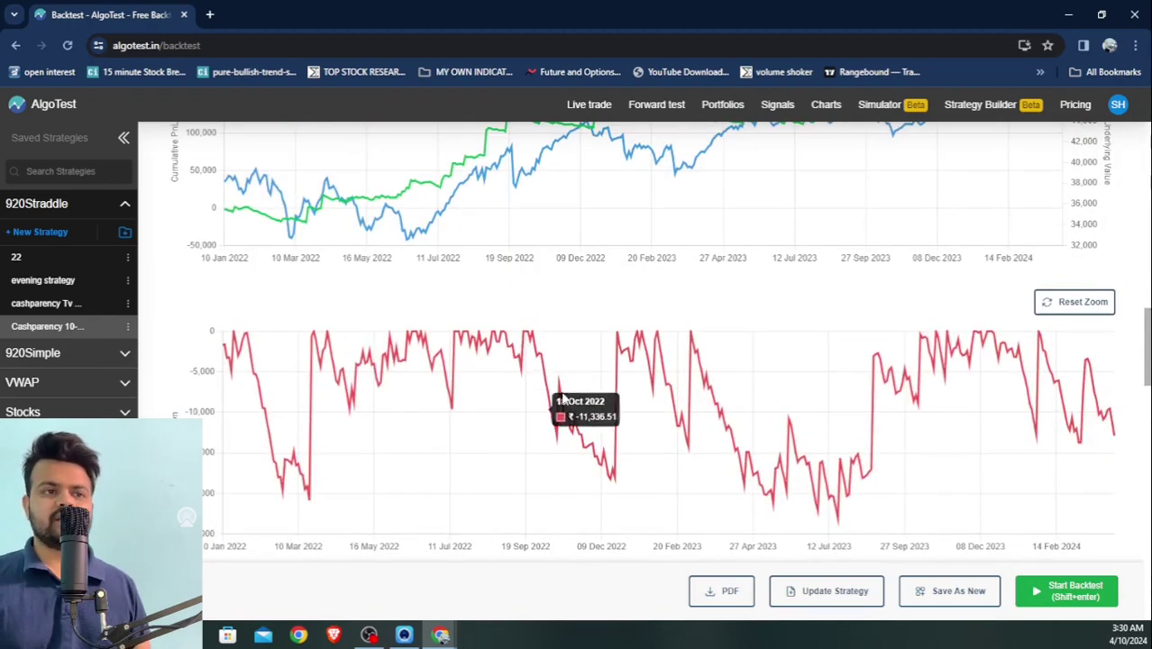
Switch to the presentation's audience window and advance to the slide about checking out the website.
scroll(530, 385, "up", 15)
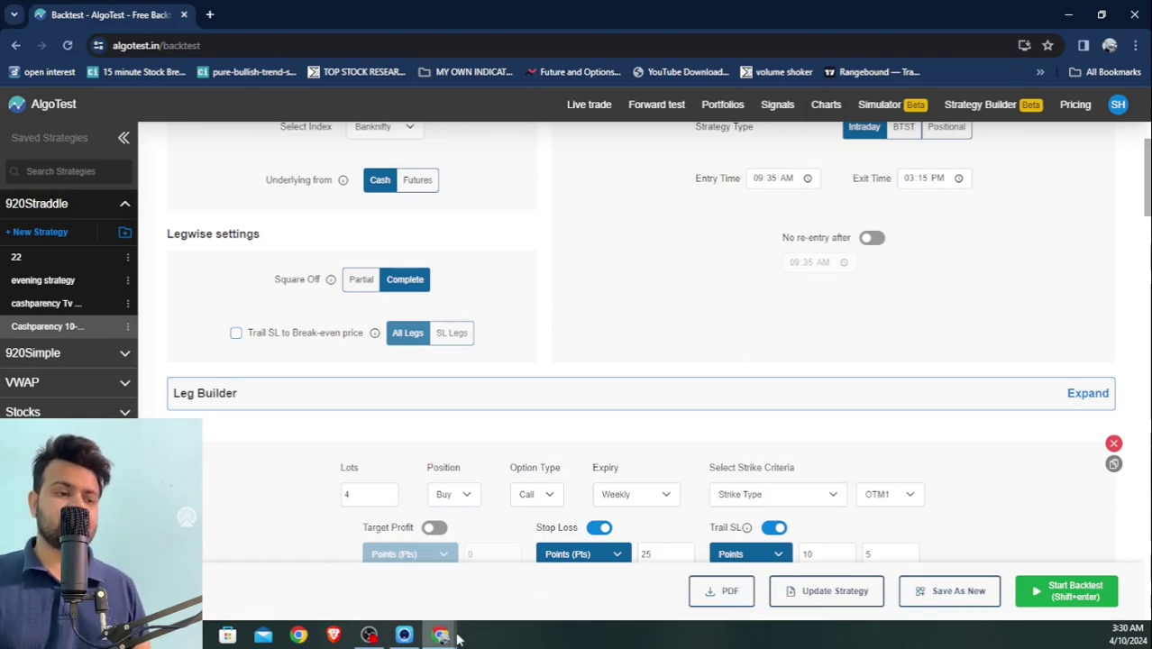
mouse_move(457, 638)
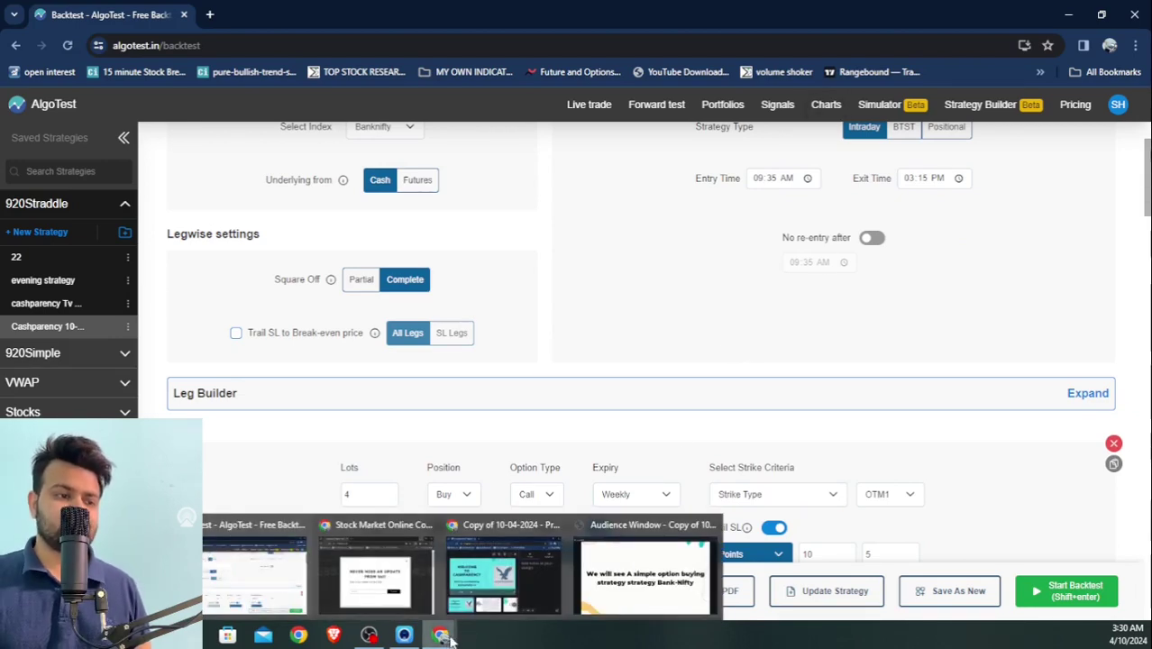
left_click(644, 581)
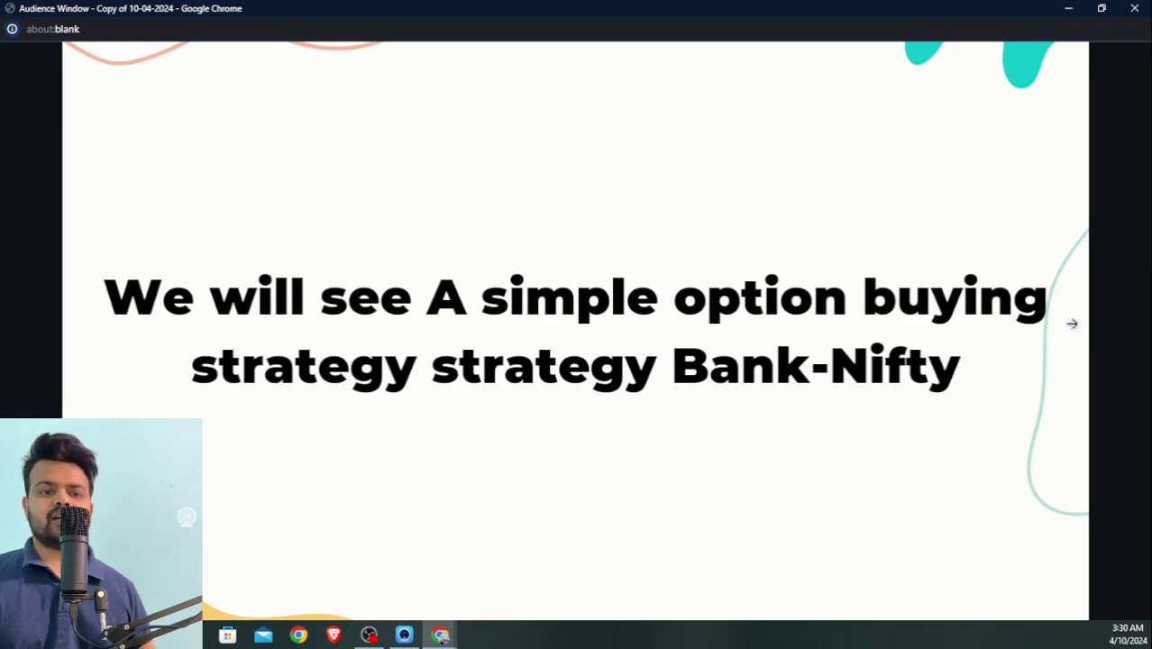
left_click(1072, 322)
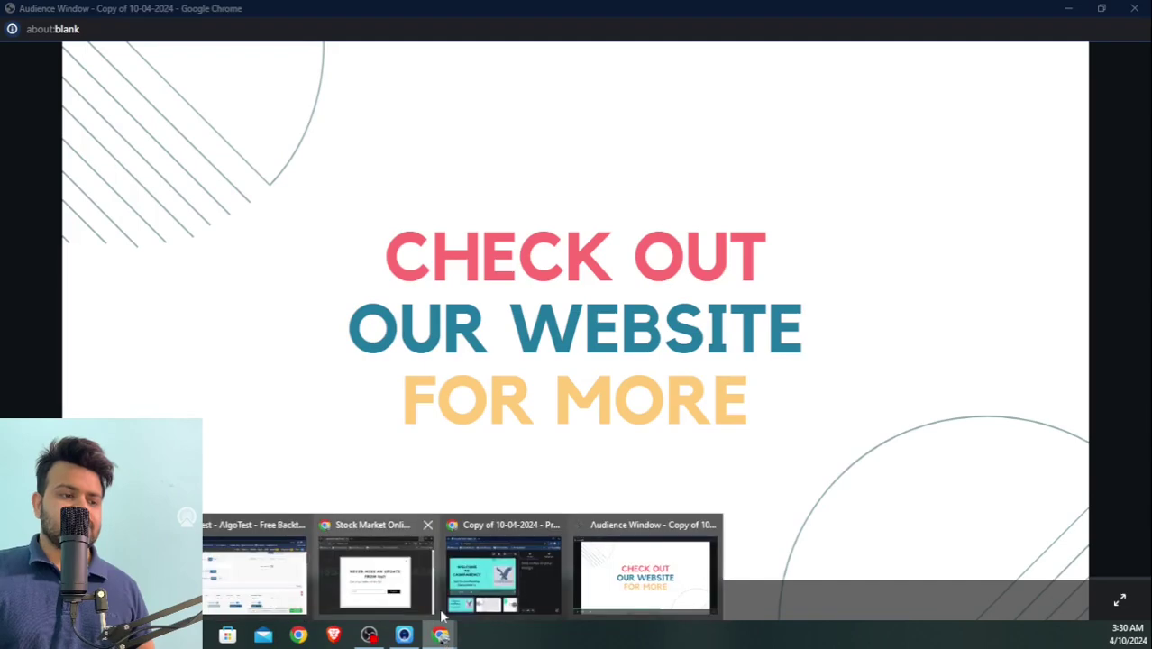
Switch to the cashparency.org browser window, dismiss the newsletter sign-up popup and look through the home page.
left_click(1134, 478)
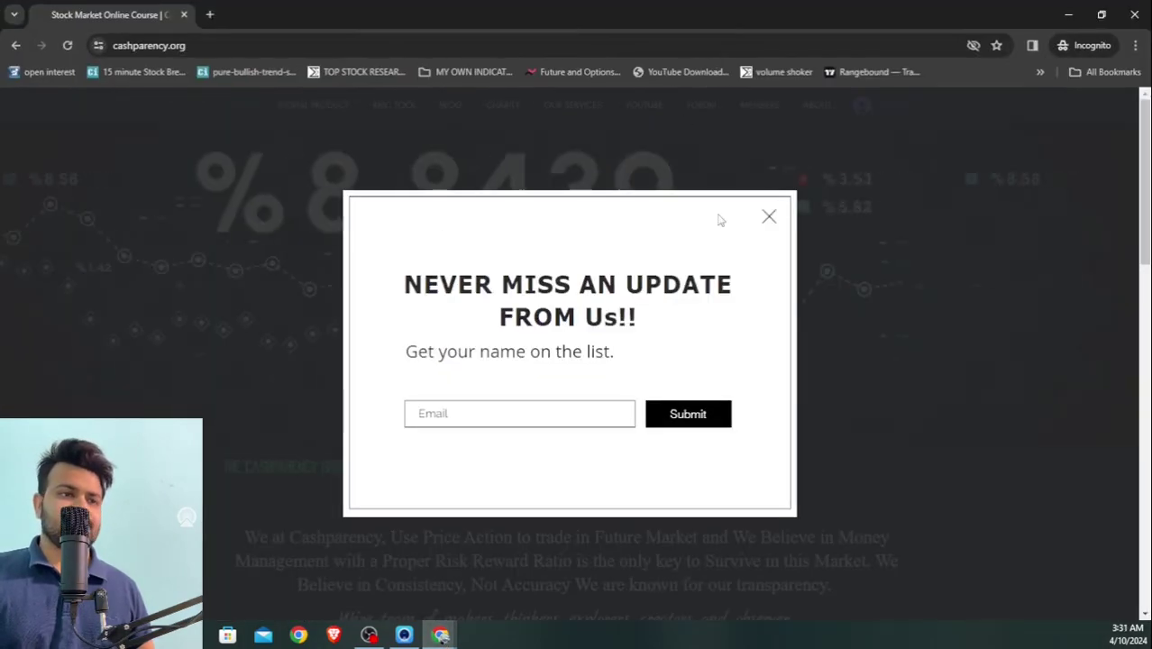
left_click(769, 217)
scroll(449, 260, "down", 5)
scroll(448, 266, "down", 3)
scroll(447, 268, "up", 8)
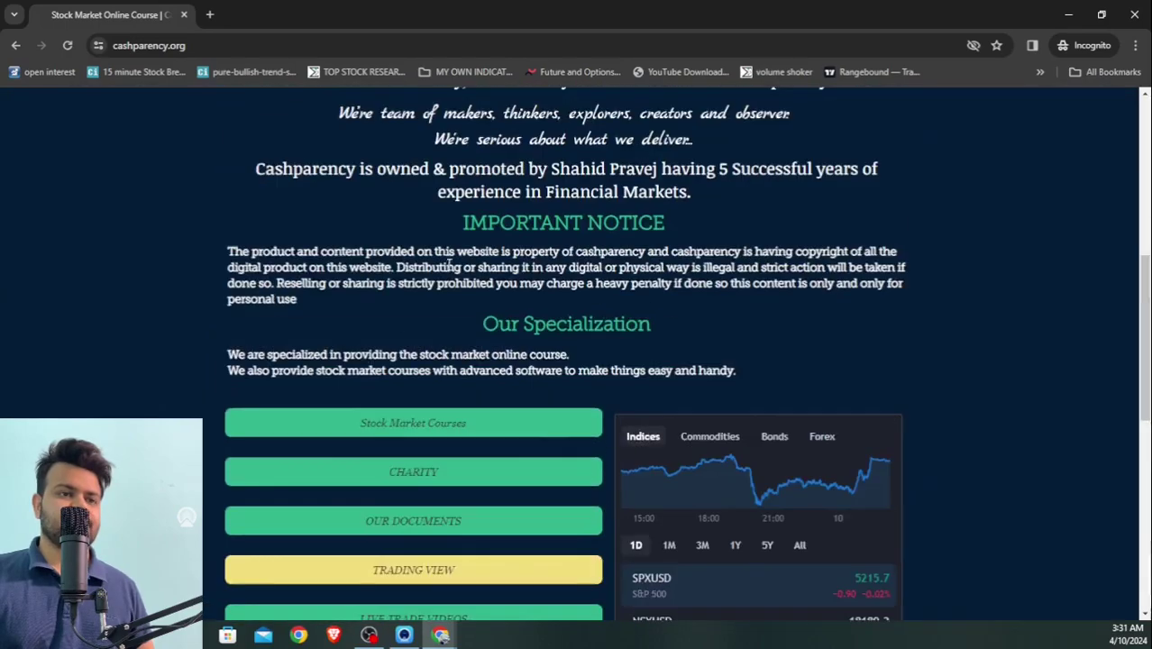
Open the website's Digital Product page and look through the listed indicators, courses and strategies.
left_click(298, 111)
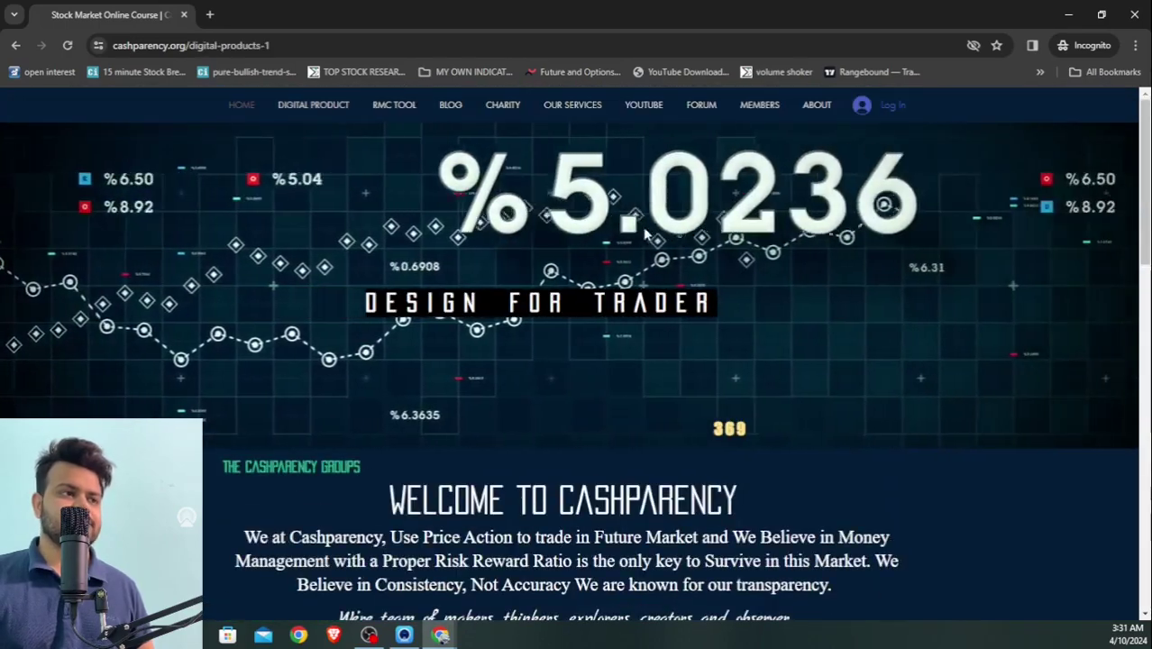
scroll(667, 248, "down", 15)
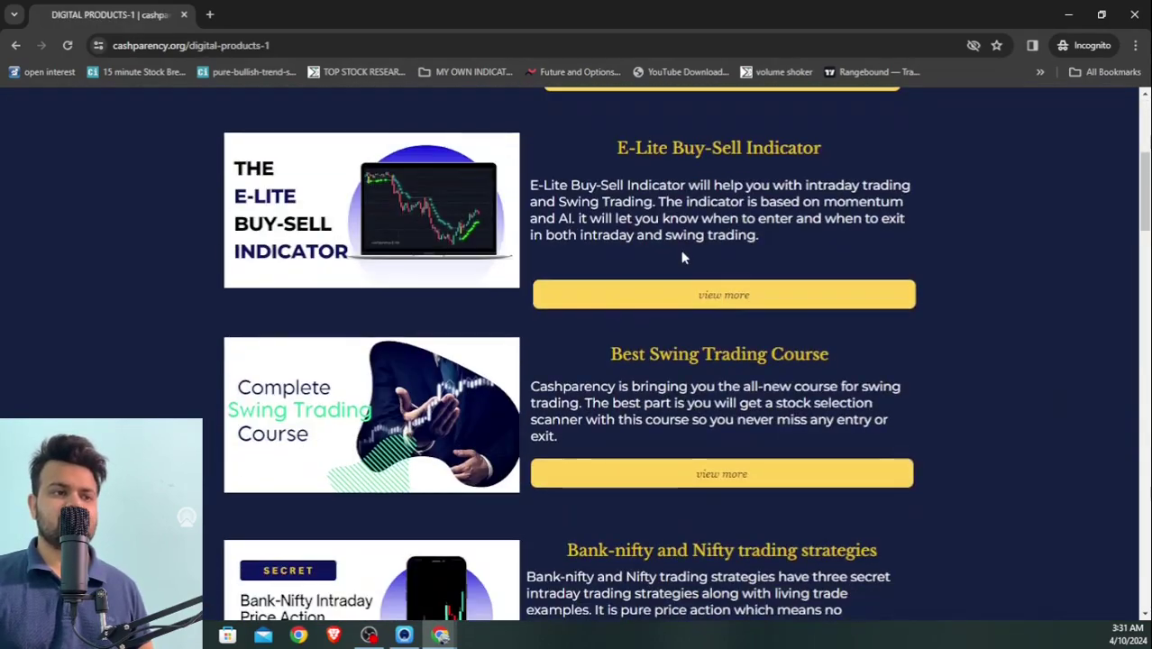
scroll(682, 257, "down", 8)
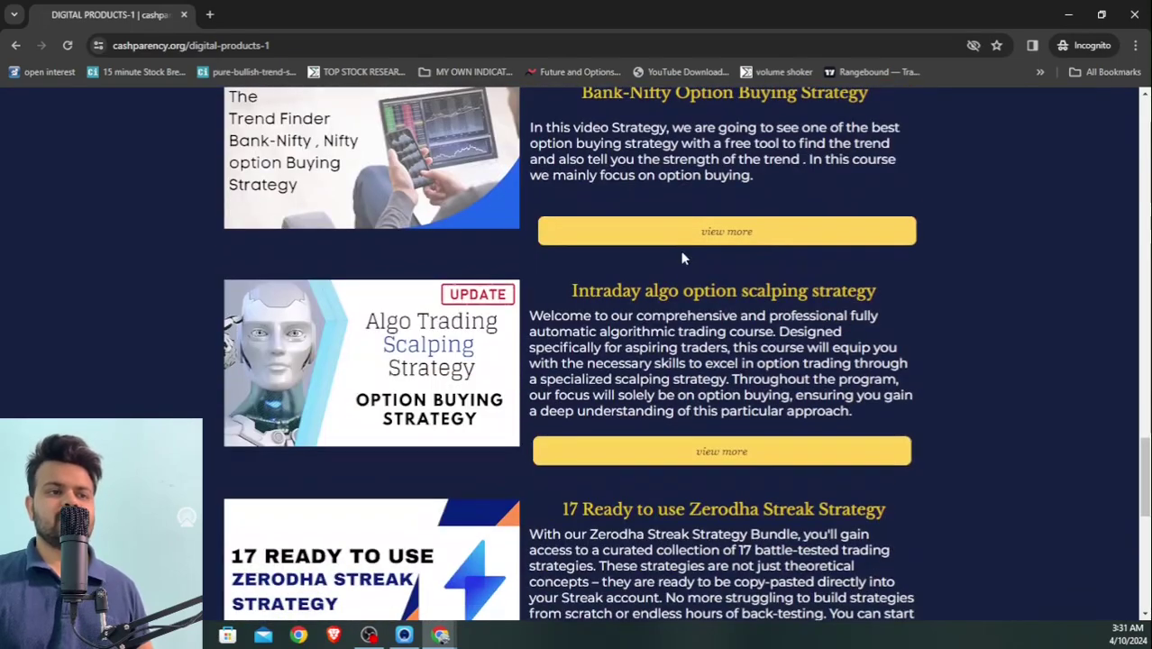
scroll(683, 257, "down", 5)
Open The Options Code course page and review its intro video, contents and purchase offer.
left_click(678, 431)
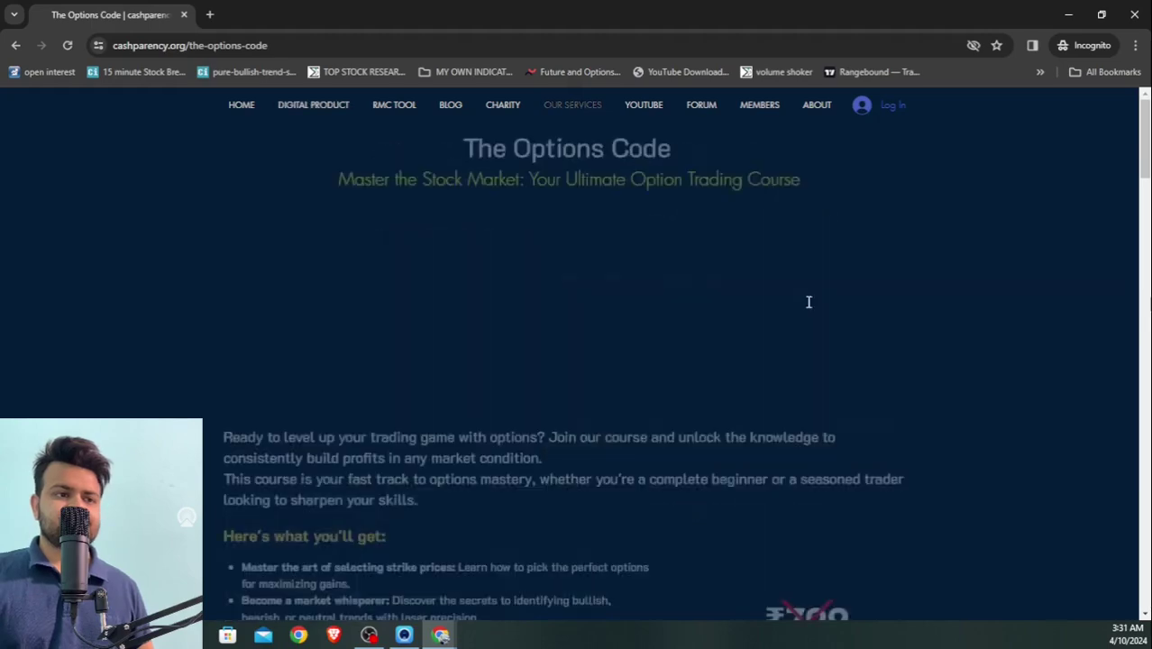
scroll(805, 304, "down", 8)
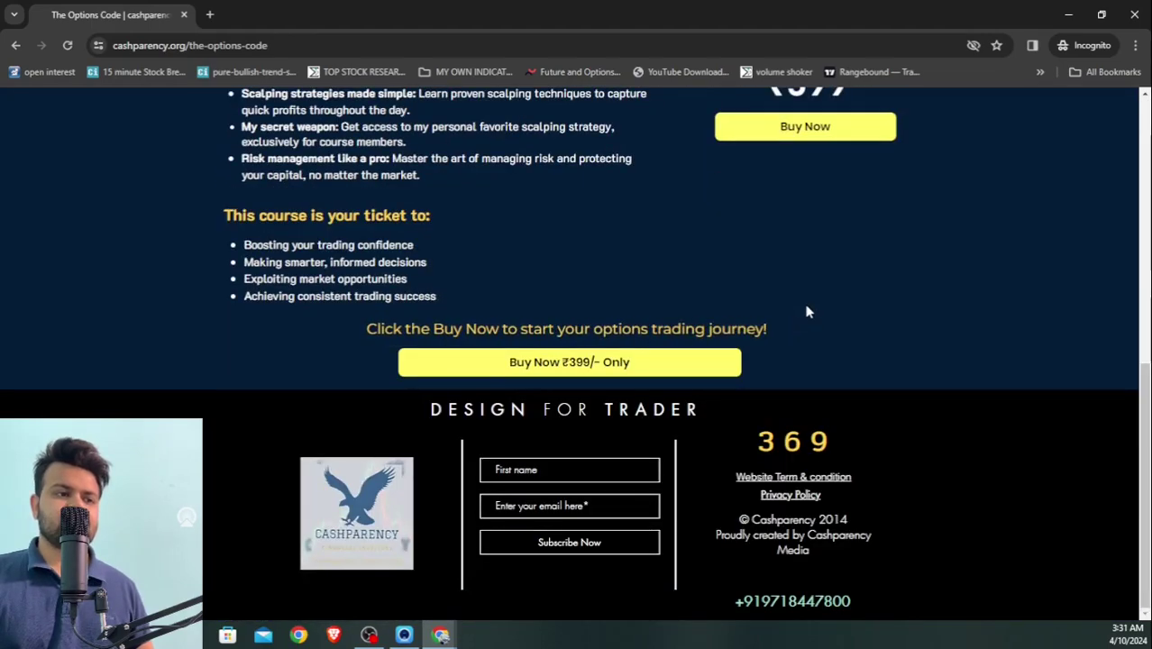
scroll(807, 310, "up", 8)
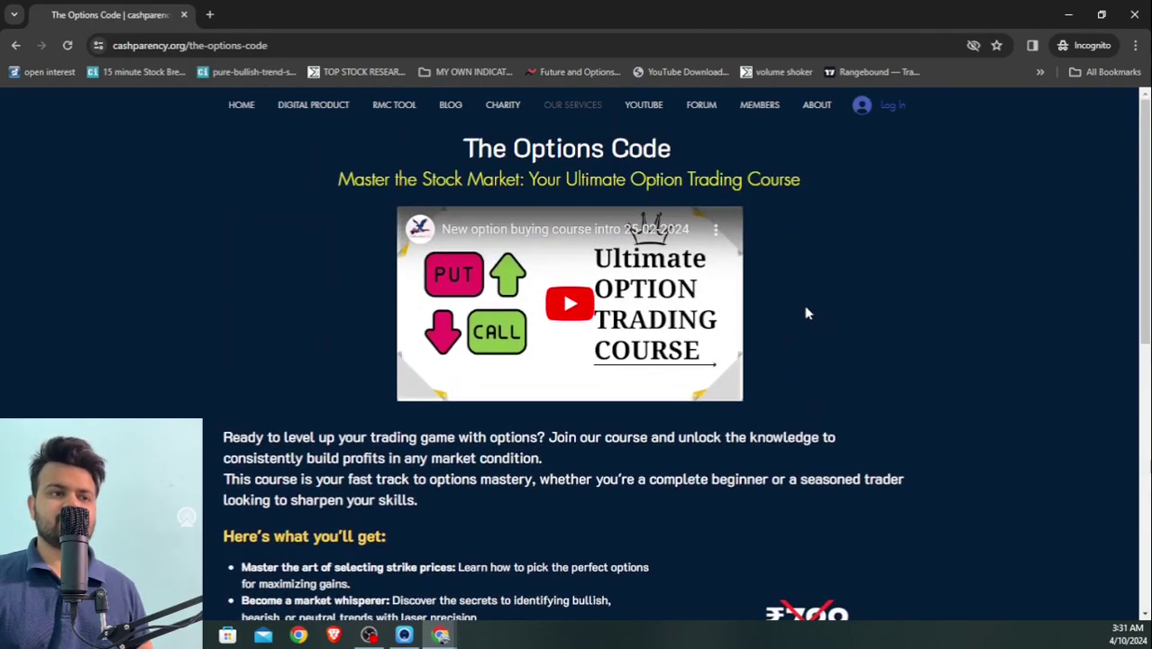
scroll(807, 313, "down", 5)
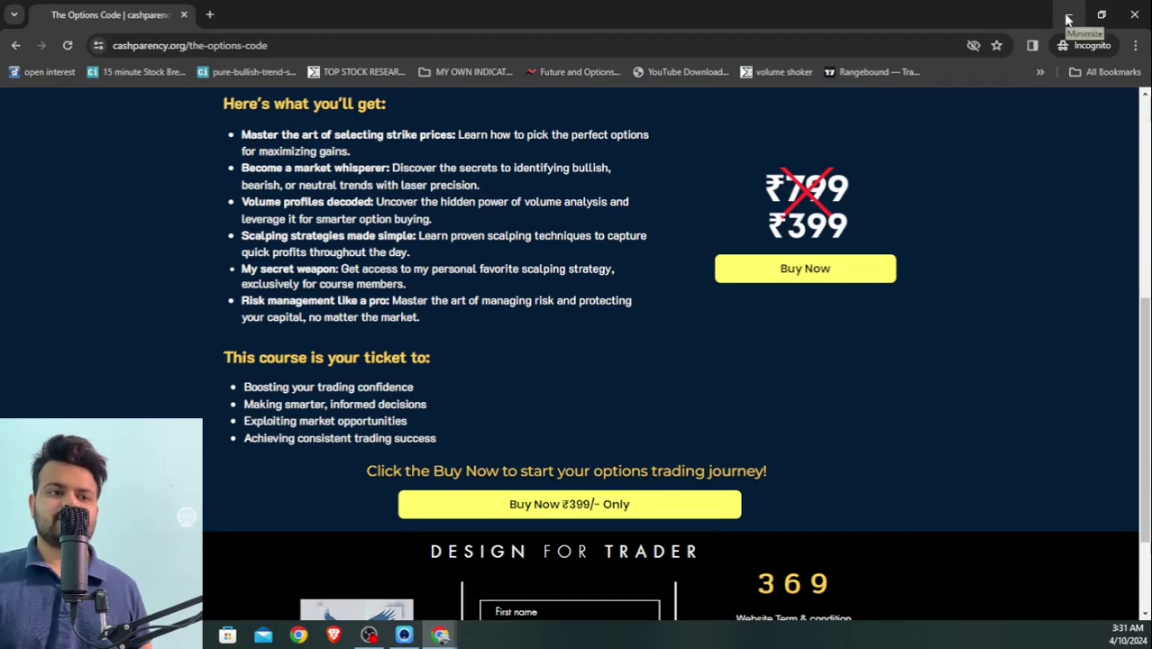
scroll(628, 223, "up", 5)
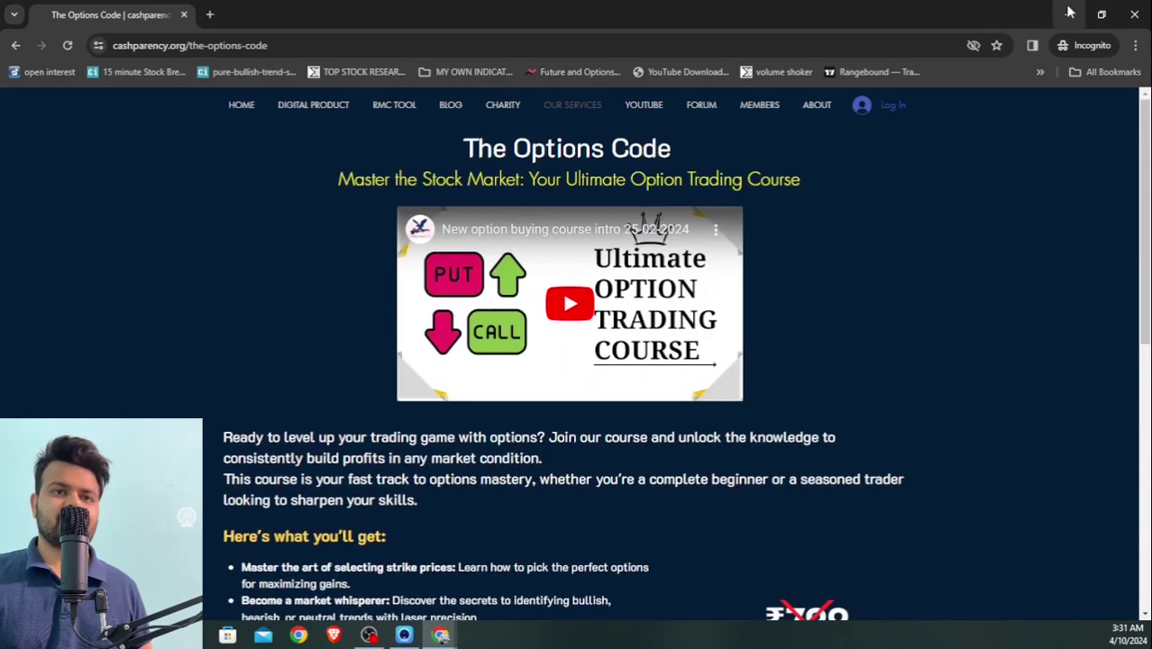
Minimize the website window and advance the presentation from the website slide to the Instagram profile slide.
left_click(1070, 11)
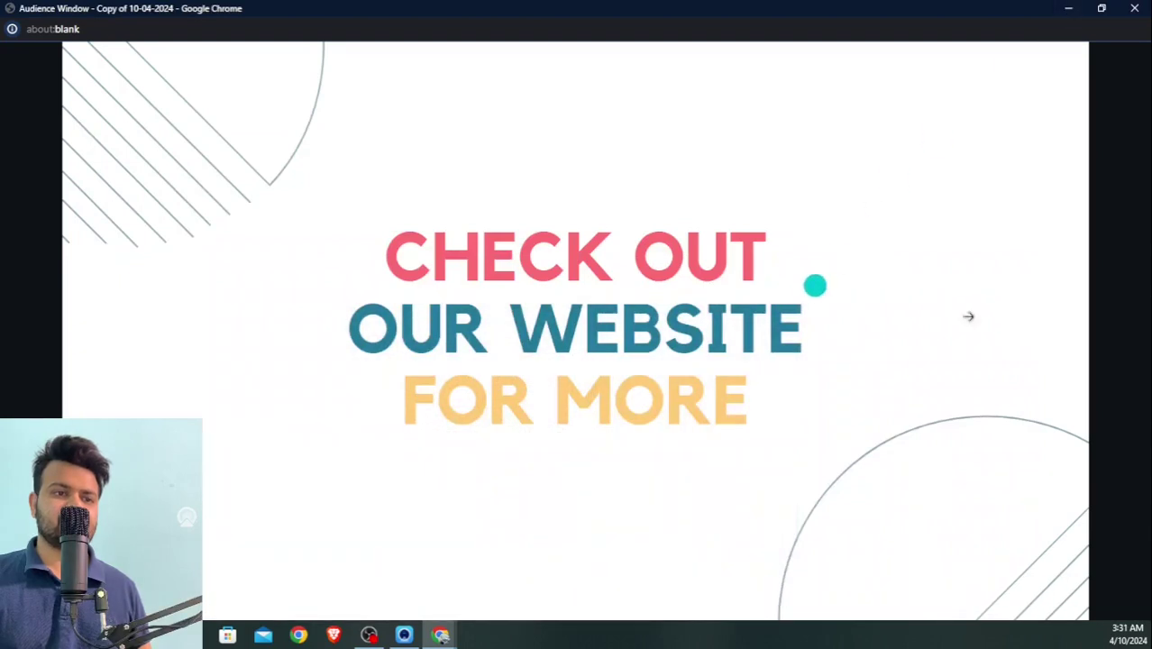
left_click(1054, 318)
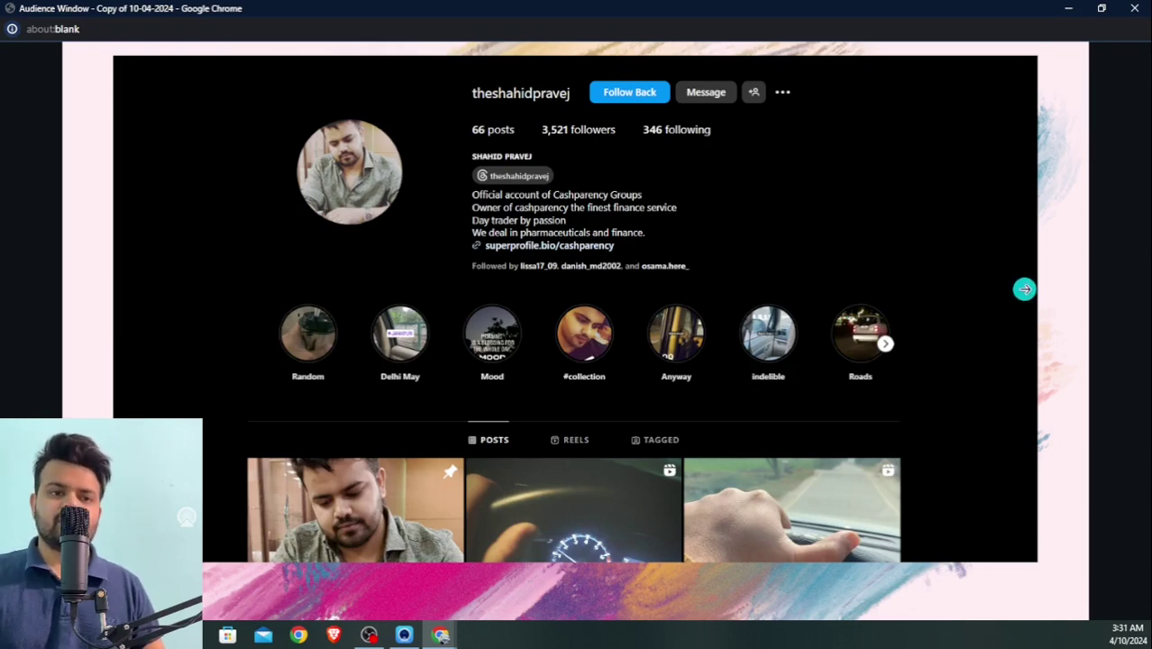
Advance the presentation to the backtest data download slide and minimize it to return to the AlgoTest backtest results.
left_click(1026, 290)
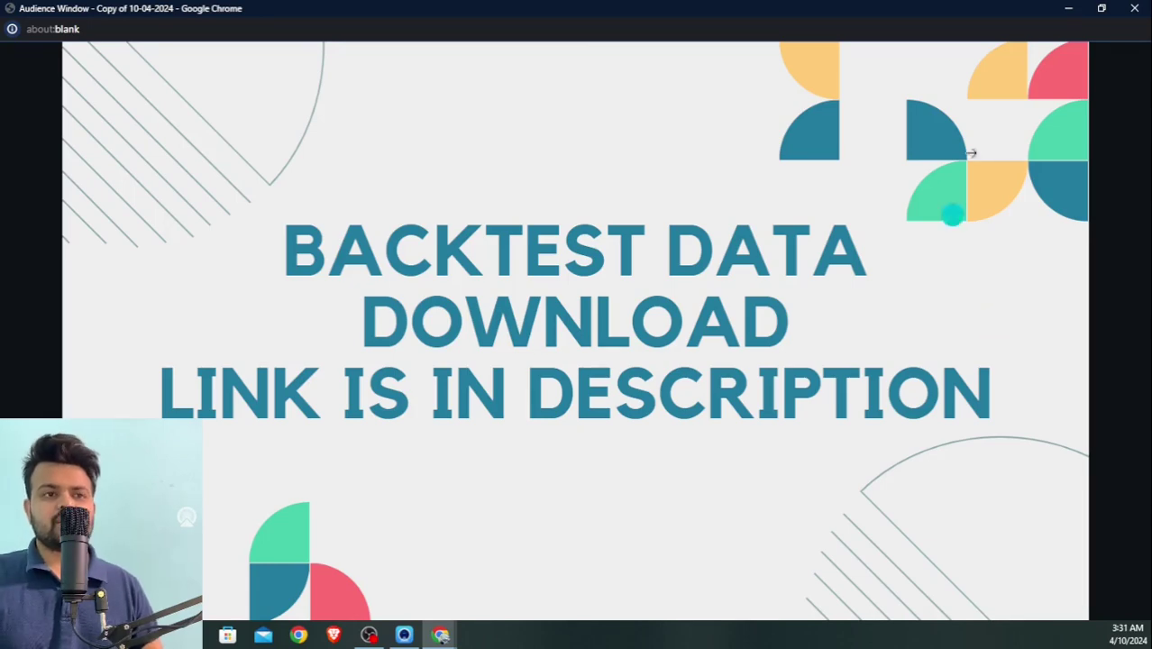
left_click(1068, 8)
scroll(798, 389, "down", 5)
scroll(797, 390, "down", 12)
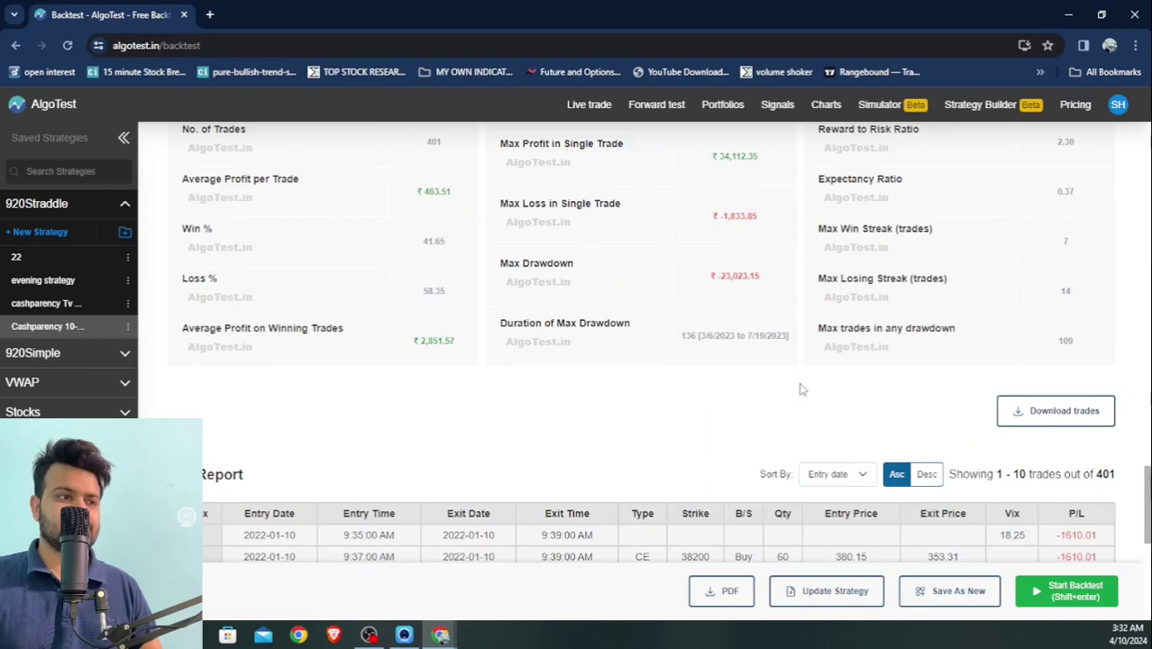
Set the backtest's slippage to 0% and recalculate the results.
scroll(799, 390, "up", 5)
left_click(442, 299)
key("BackSpace")
key("BackSpace")
key("BackSpace")
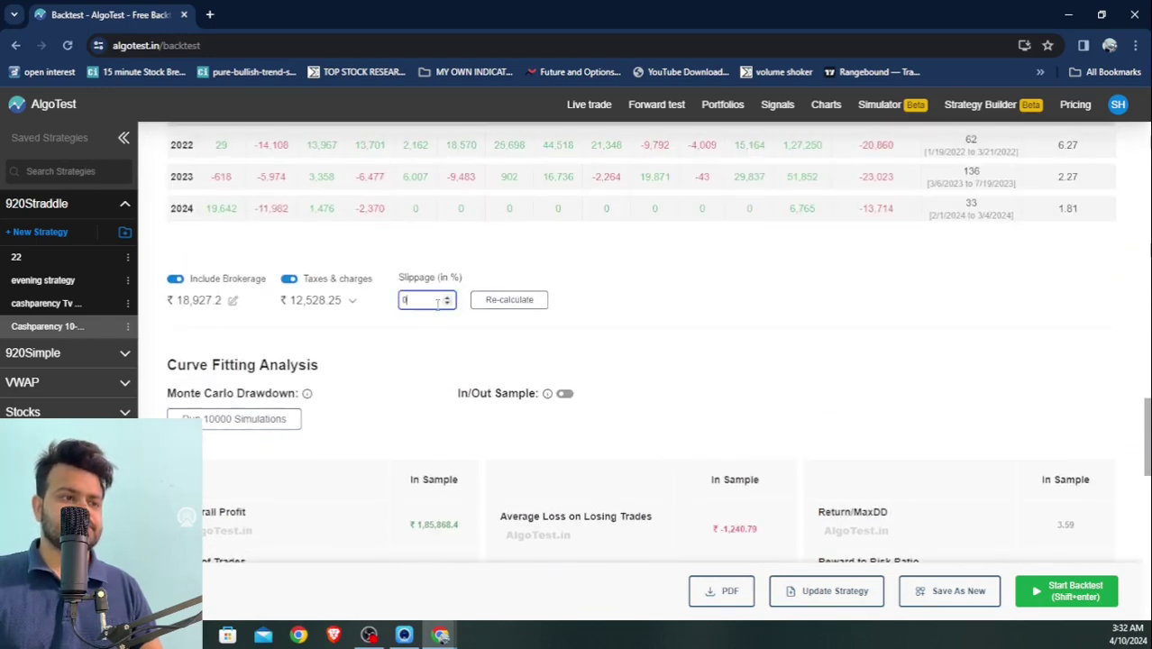
left_click(509, 301)
Check the strike options of leg 1 and download the recalculated backtest's trades.
scroll(793, 369, "down", 5)
scroll(793, 370, "up", 3)
scroll(795, 369, "up", 20)
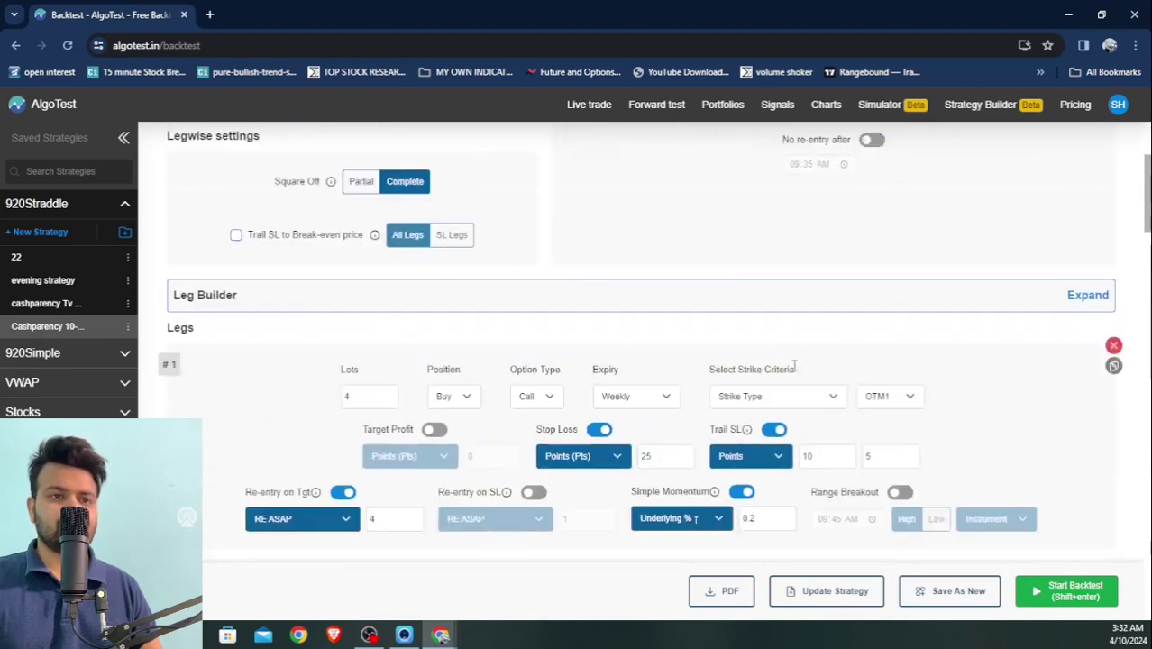
left_click(911, 423)
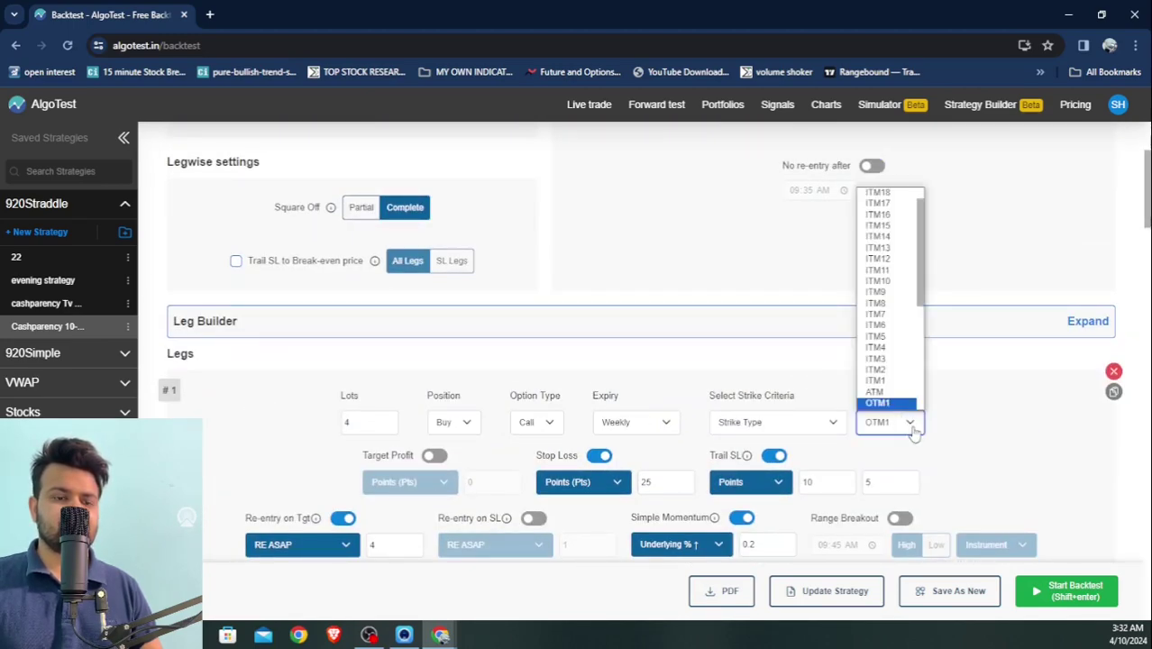
scroll(938, 428, "down", 20)
scroll(957, 425, "down", 5)
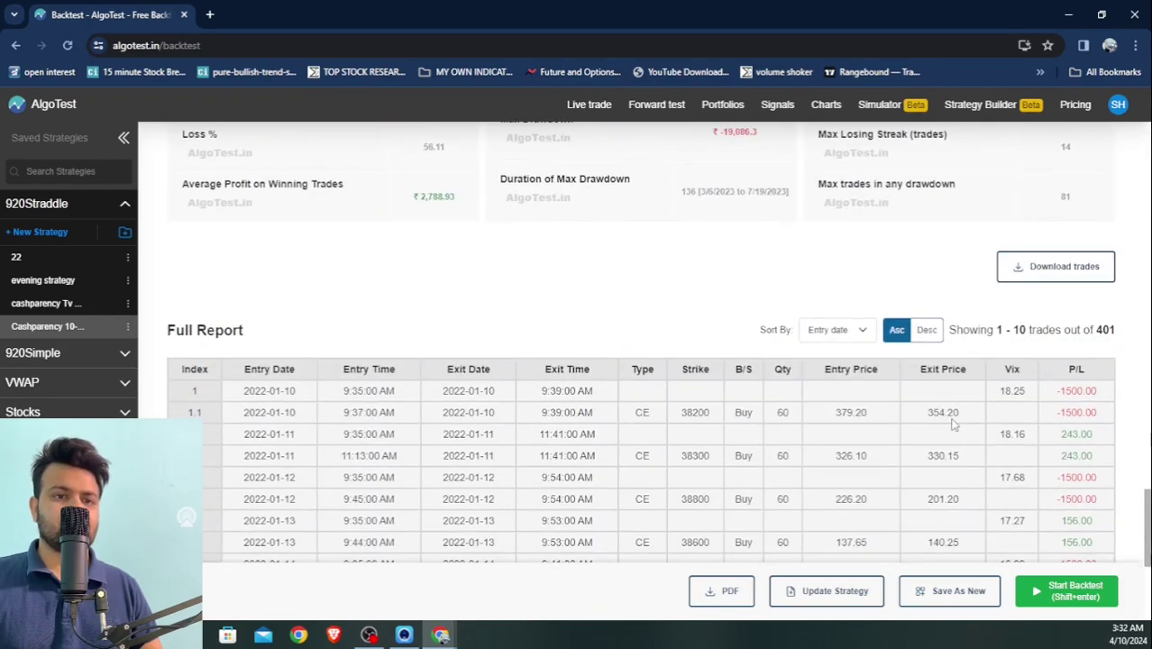
left_click(1064, 267)
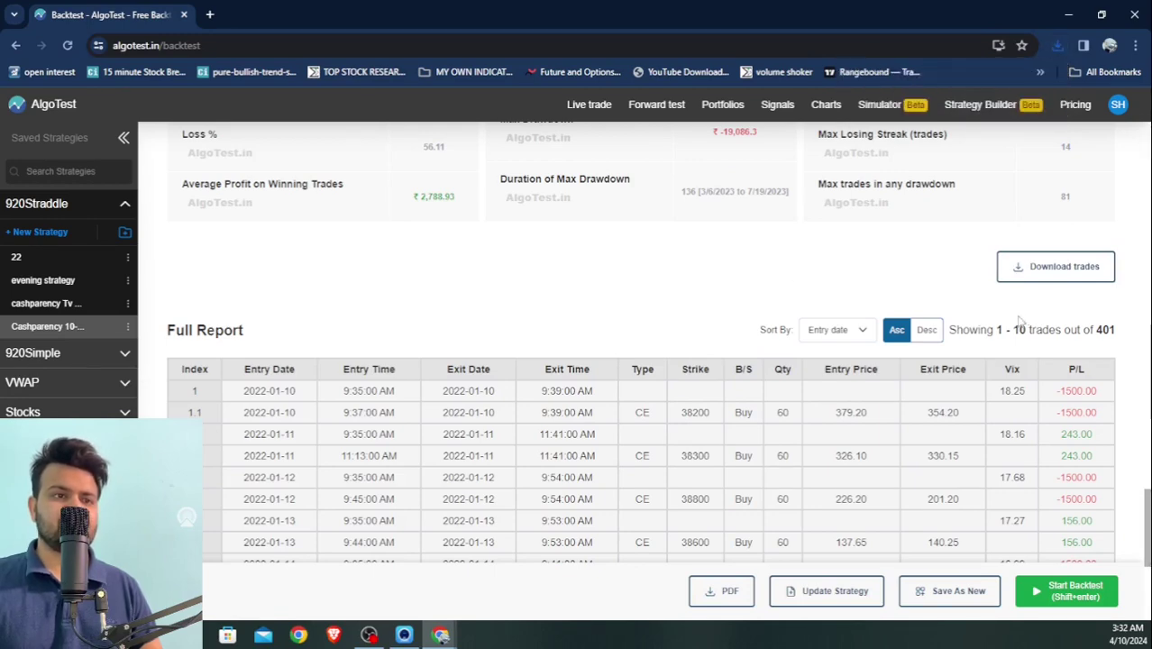
Minimize the AlgoTest window, switch back to the presentation's audience window and advance to the Telegram slide.
scroll(680, 174, "up", 20)
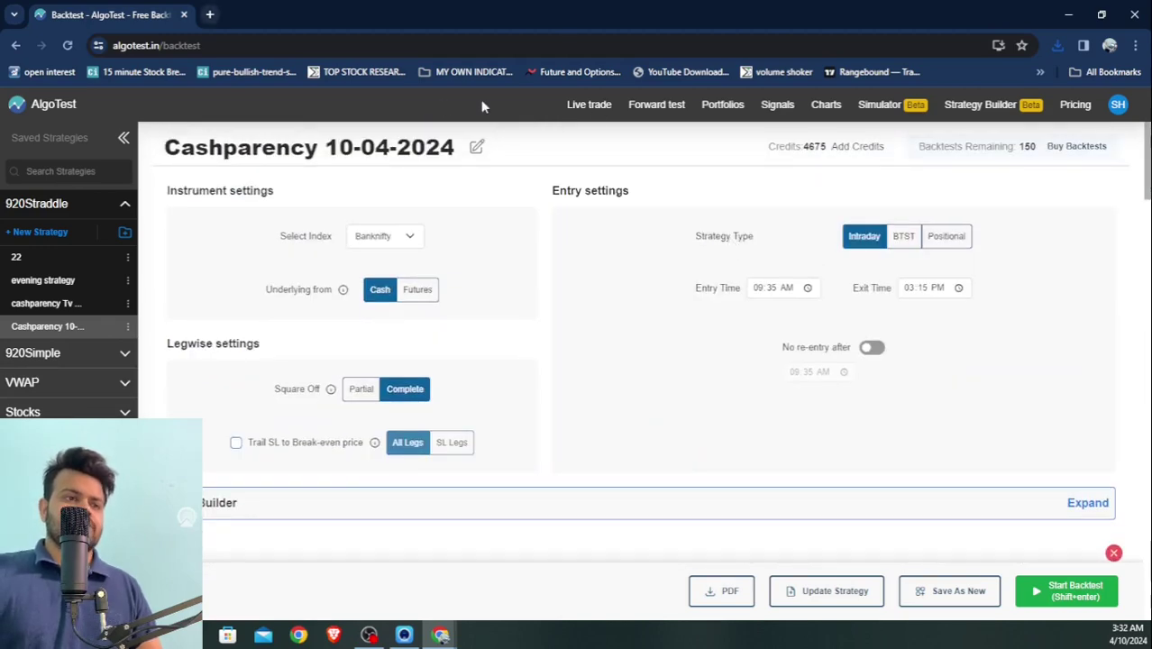
left_click(1068, 18)
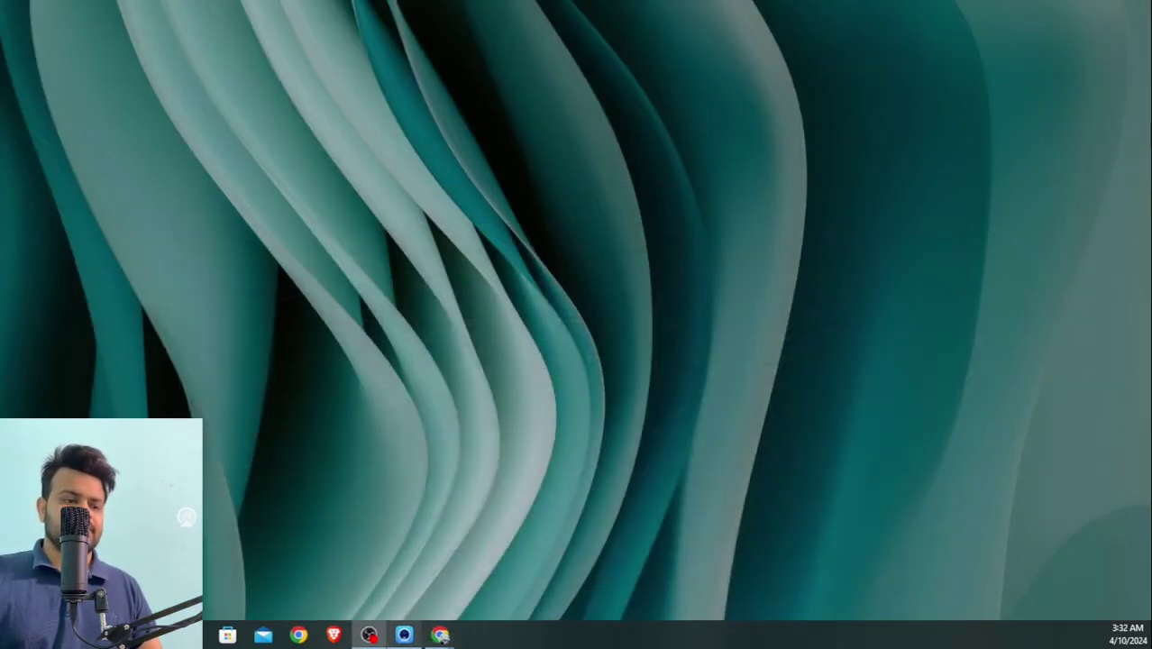
mouse_move(449, 637)
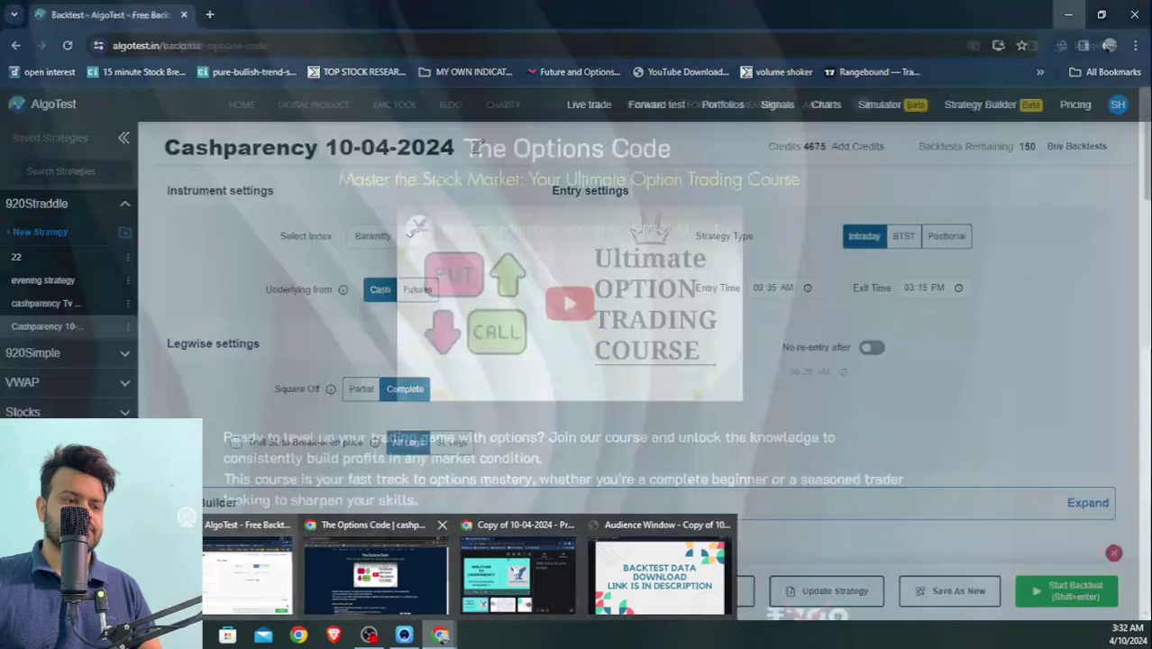
left_click(637, 572)
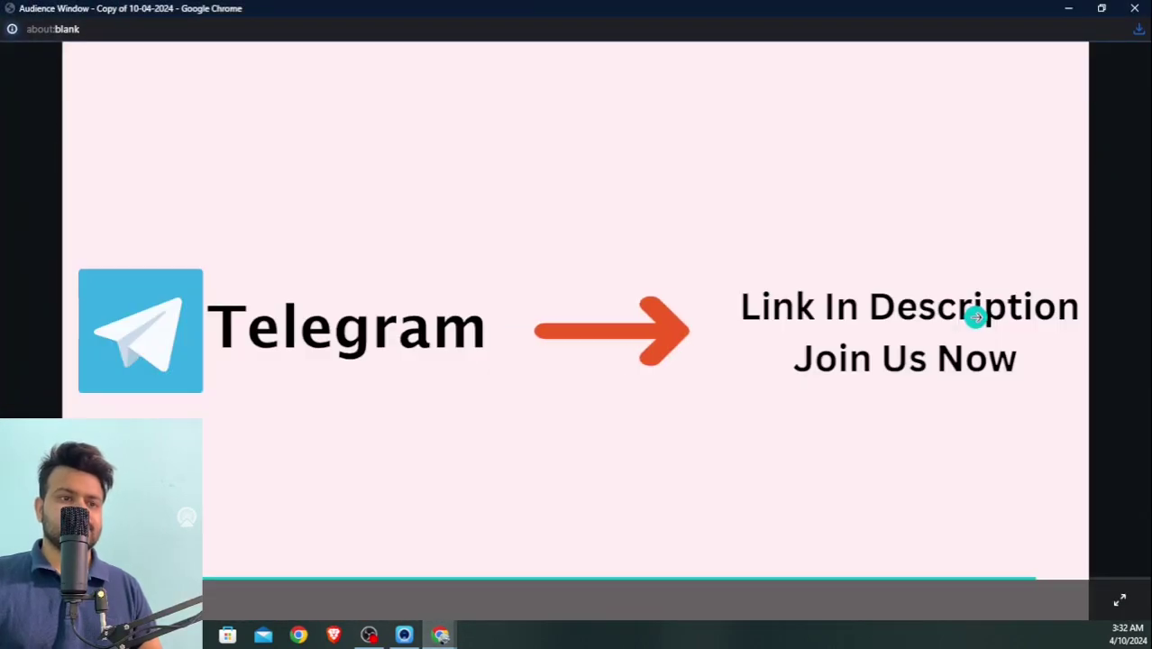